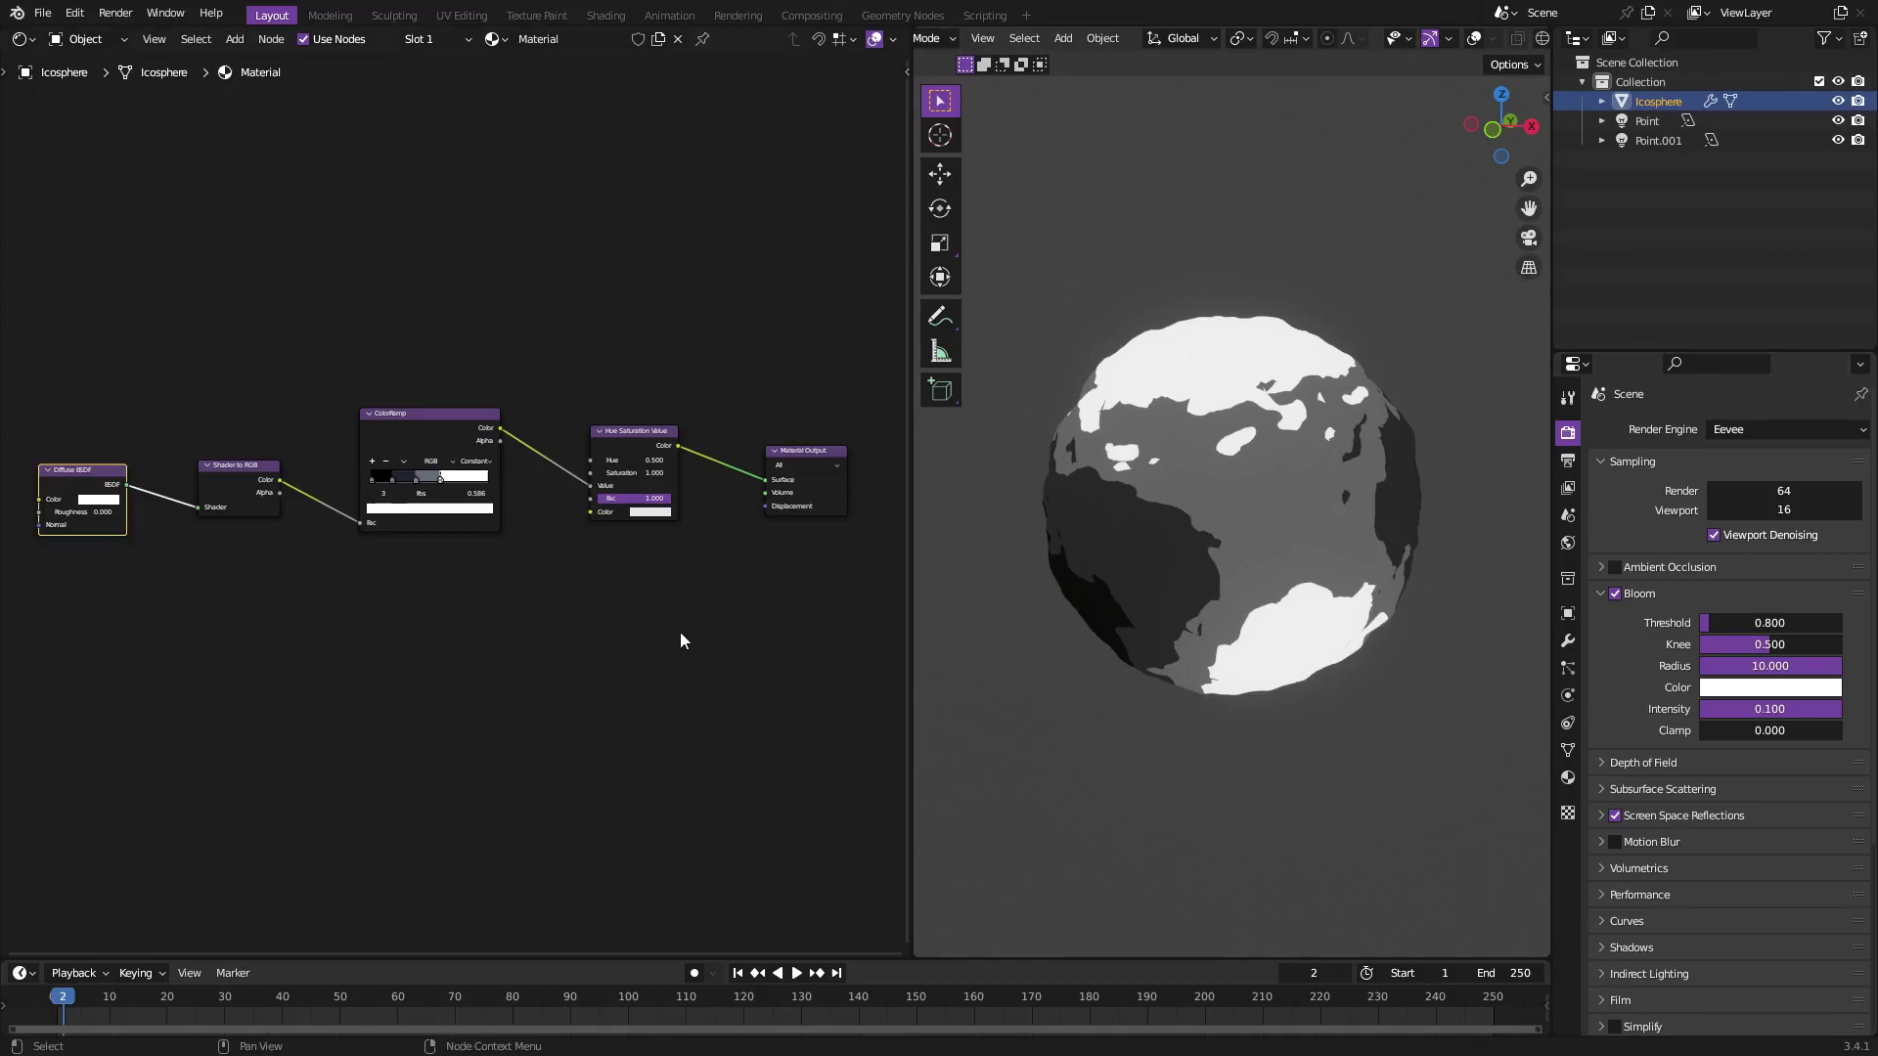
Widen the shader node editor by shifting its border with the 3D viewport.
left_click_drag(682, 634, 51, 400)
left_click(446, 336)
left_click_drag(711, 685, 47, 411)
scroll(274, 430, "up", 2)
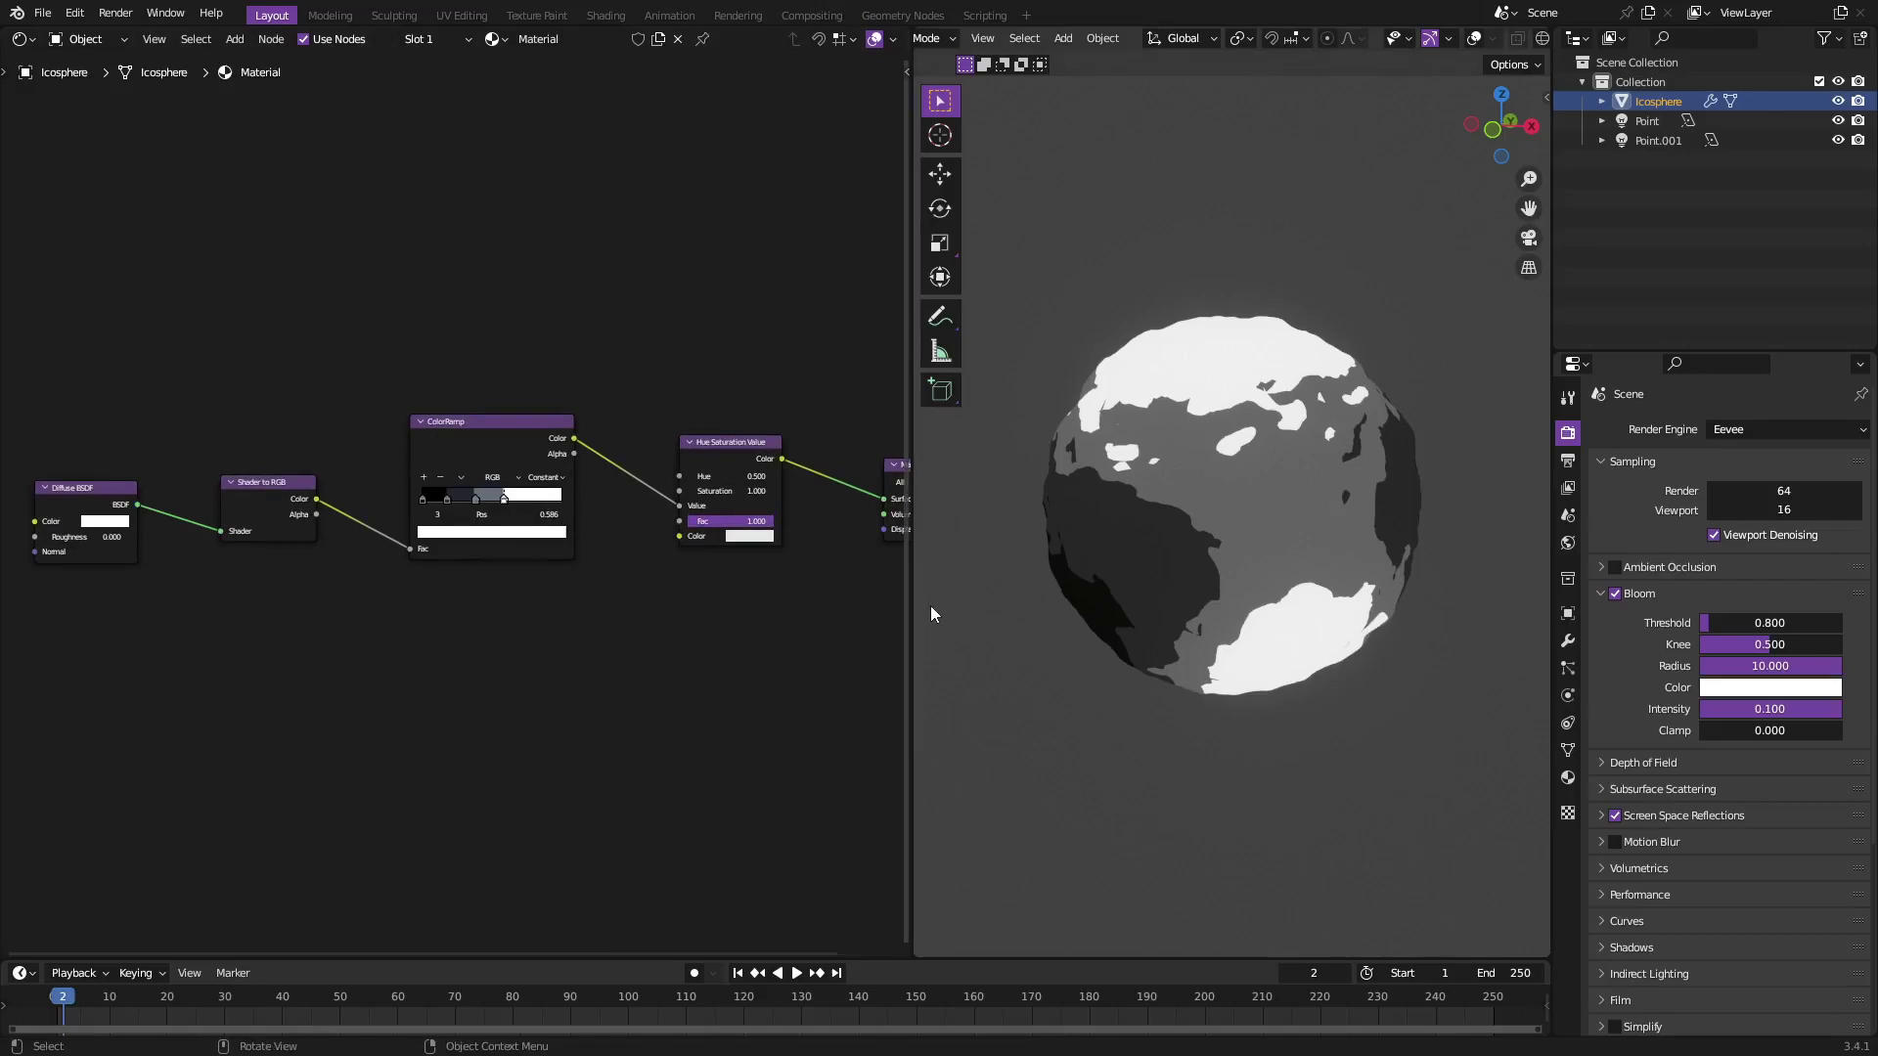
left_click_drag(911, 602, 1045, 604)
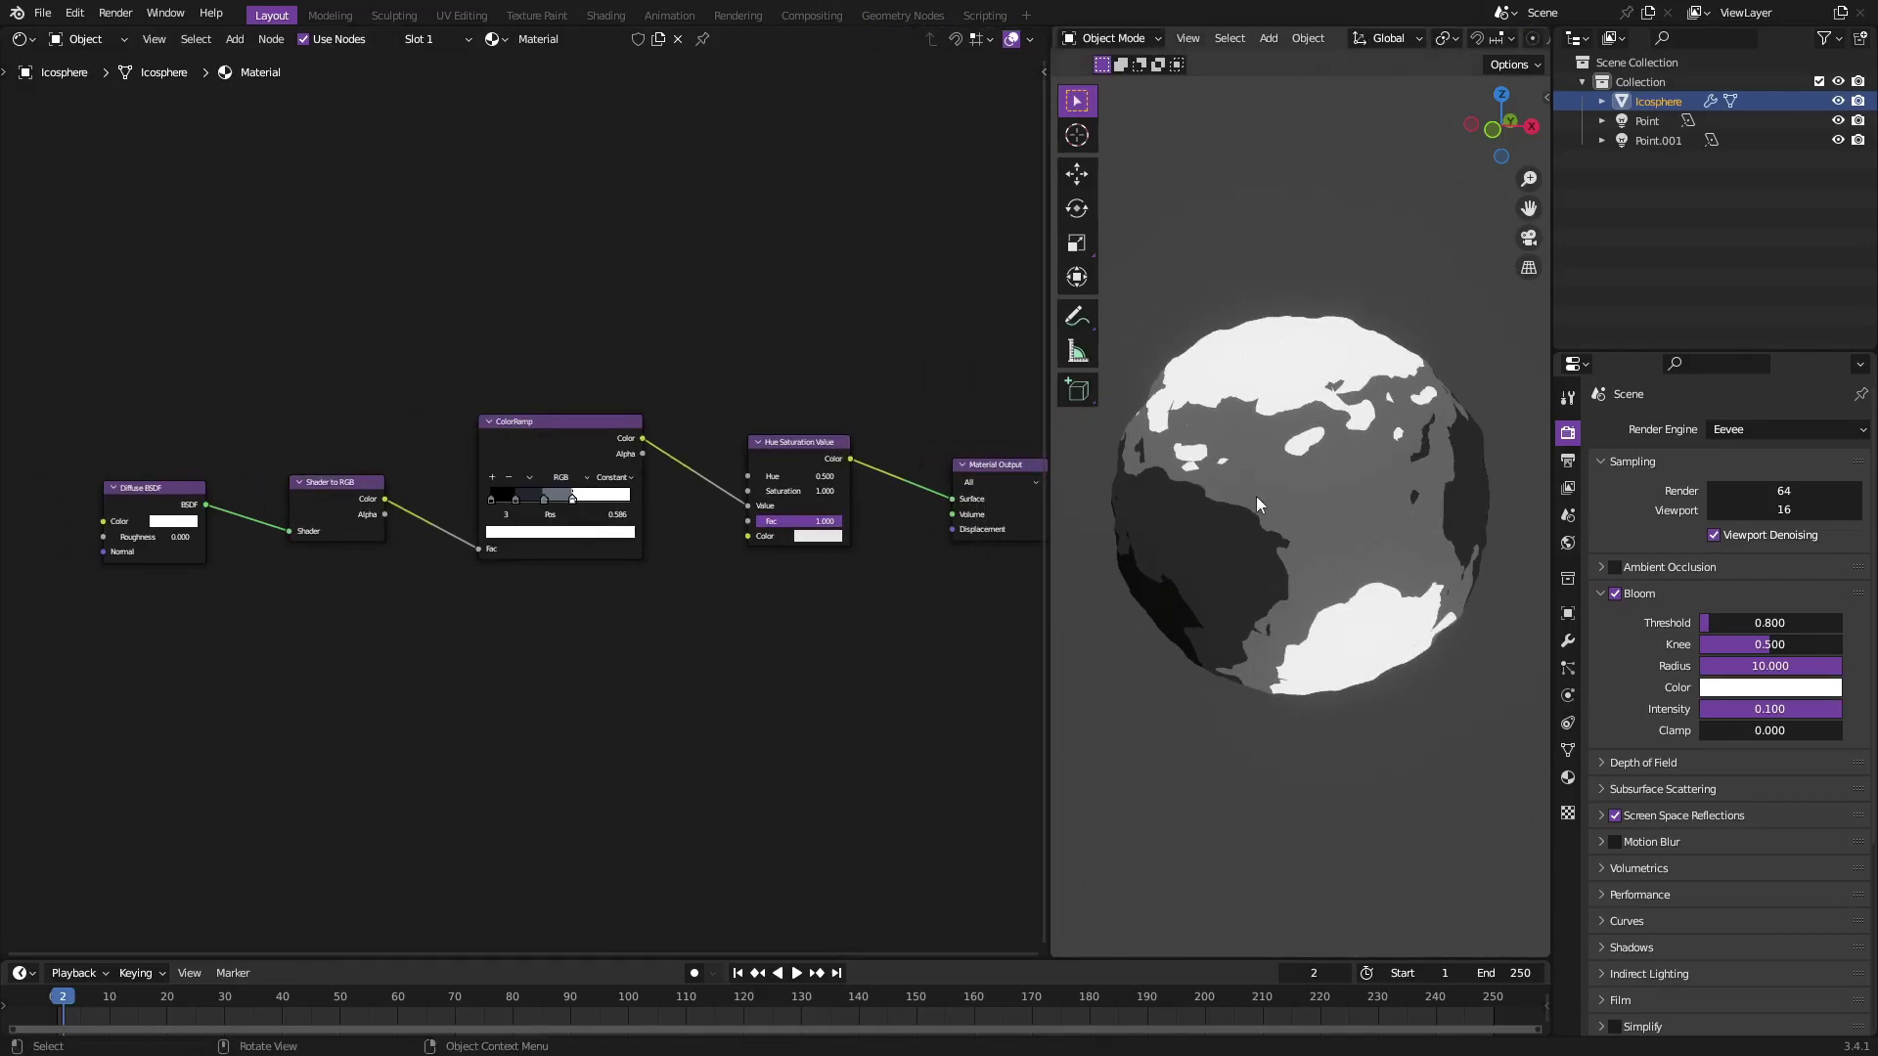
middle_click_drag(1256, 497, 1305, 498)
mouse_move(912, 630)
middle_mouse_down()
mouse_move(899, 623)
mouse_move(920, 624)
middle_mouse_up()
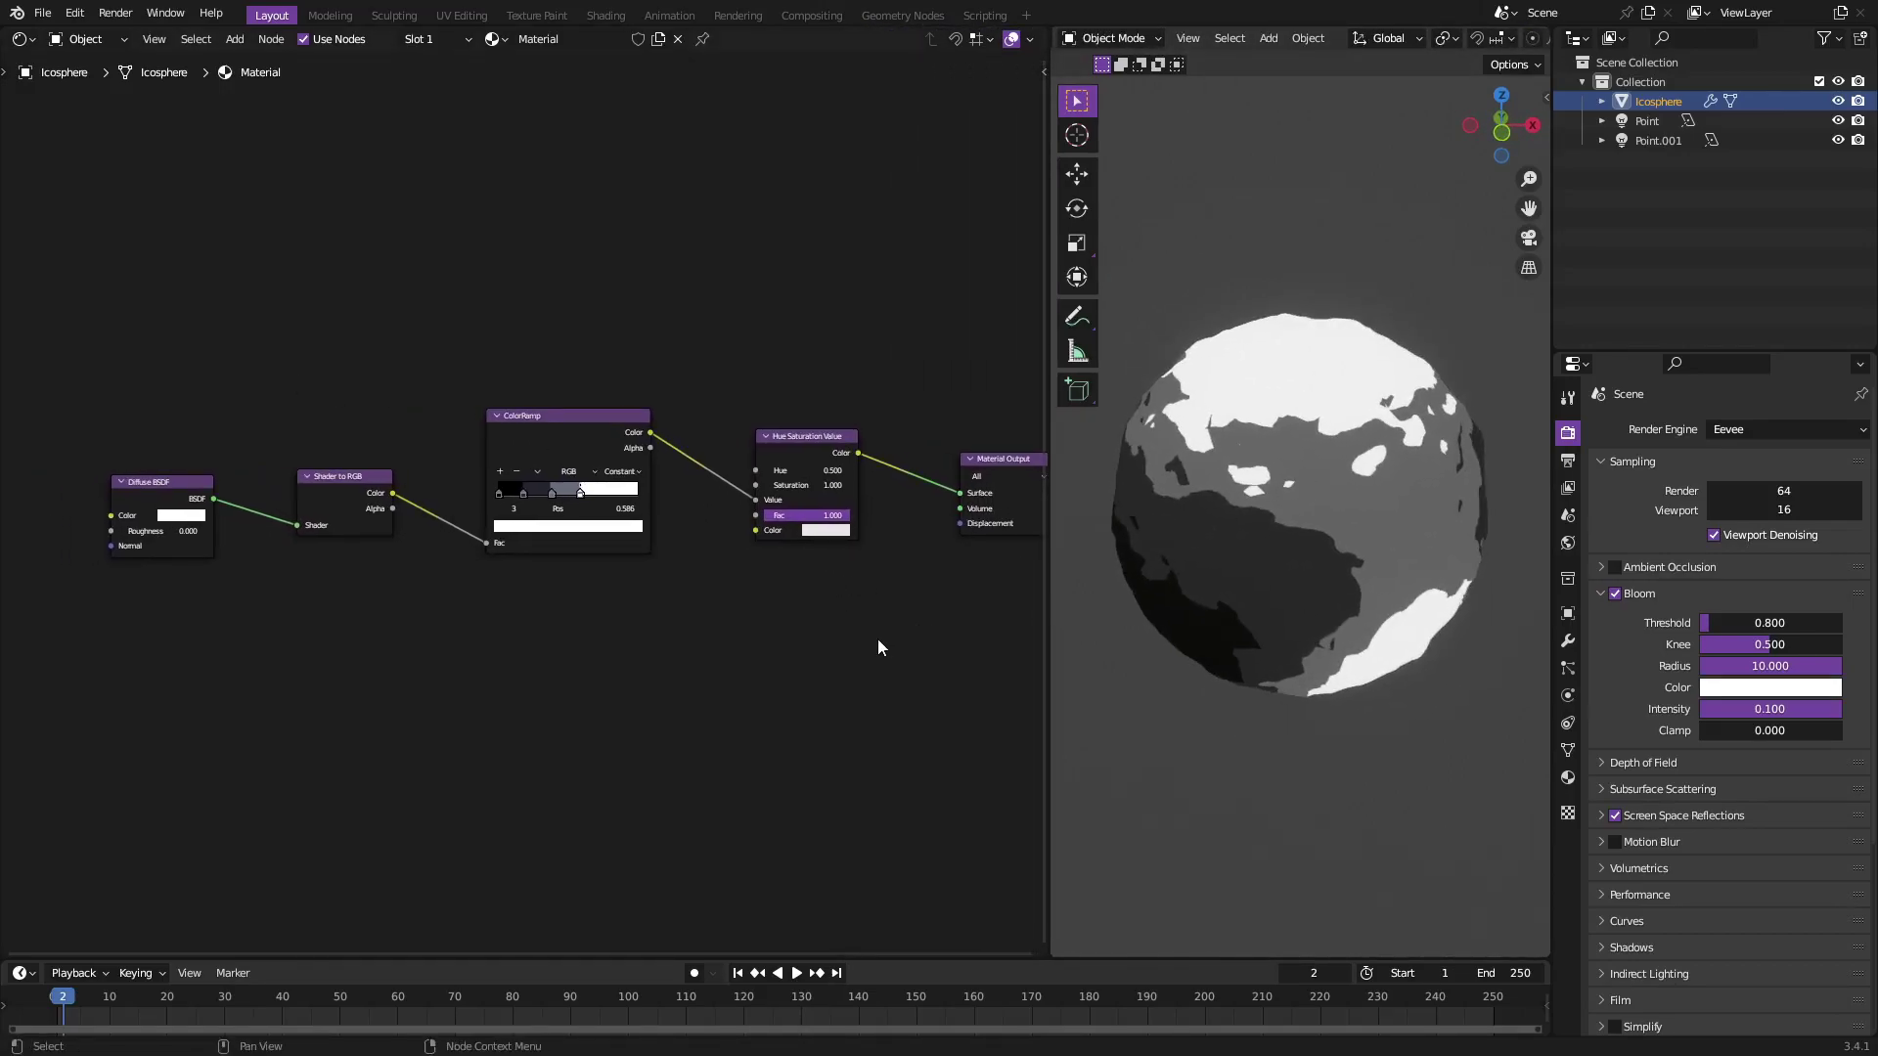
scroll(514, 509, "up", 1)
left_click(121, 489)
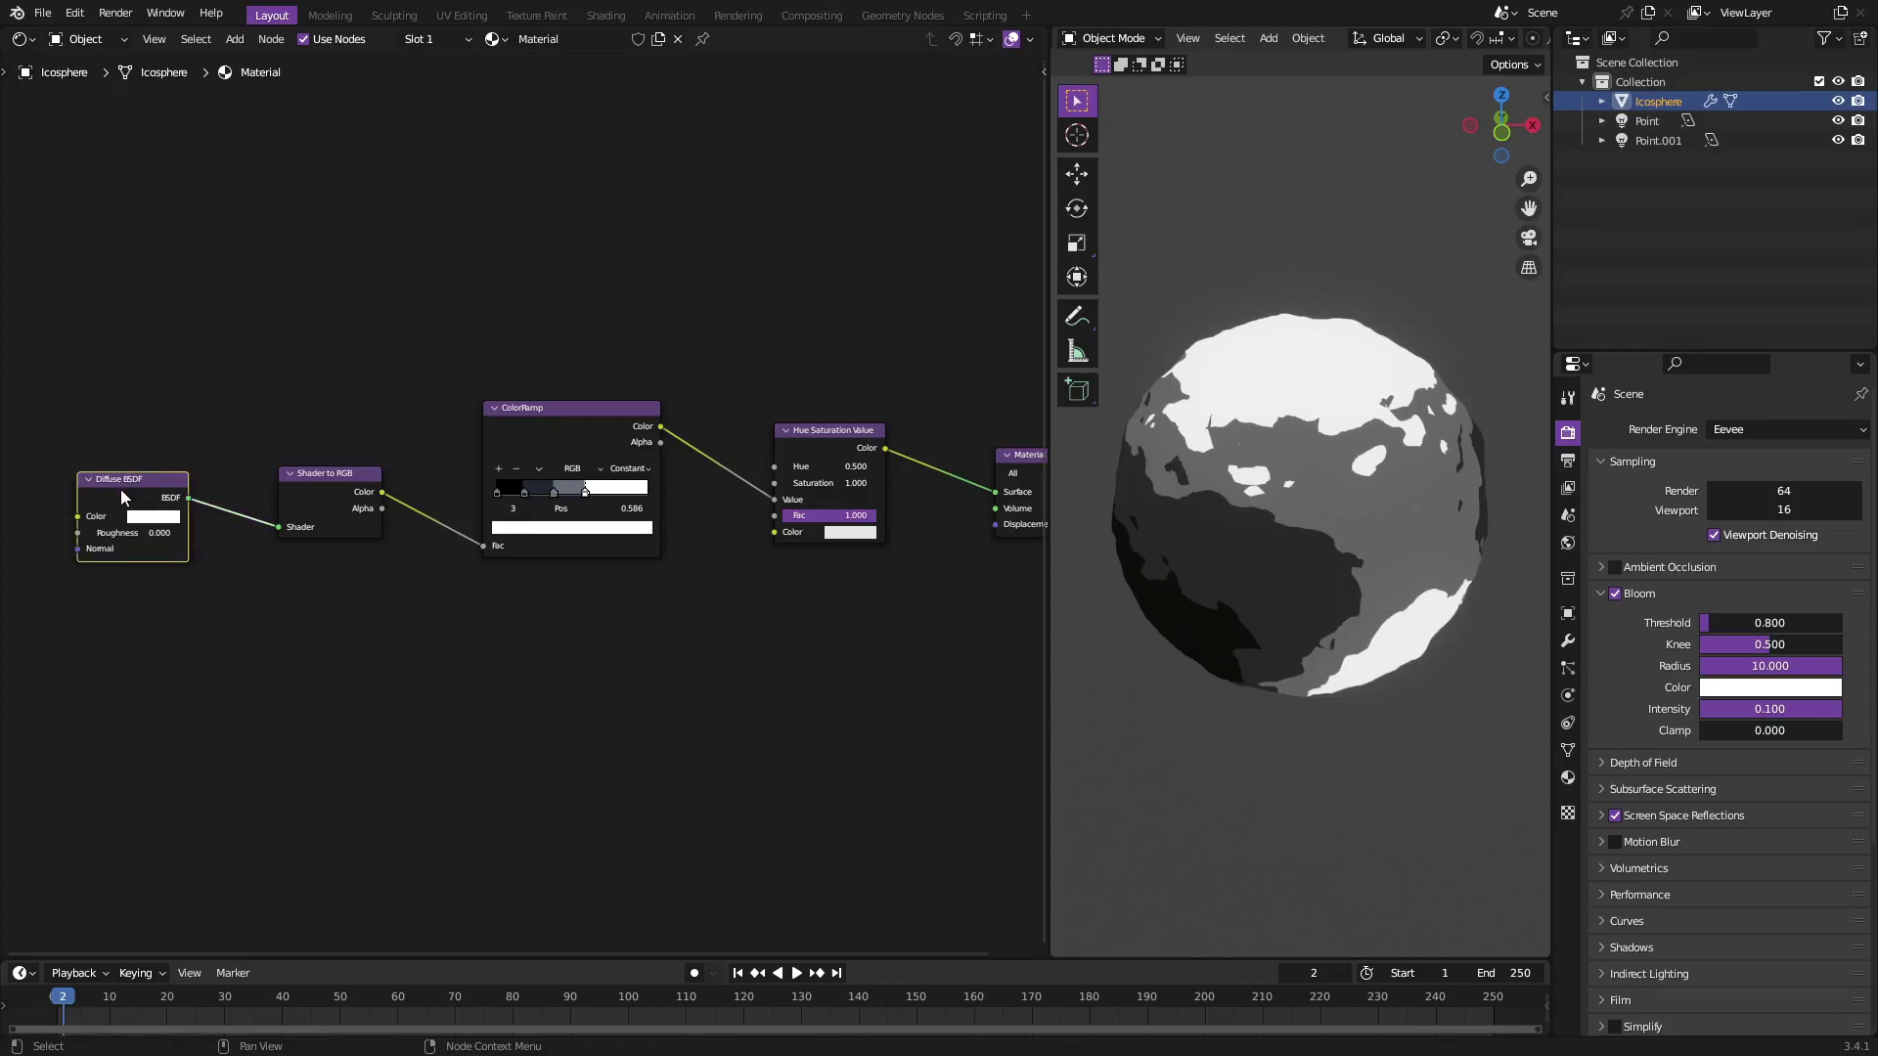
key("shift+a")
left_click(289, 677)
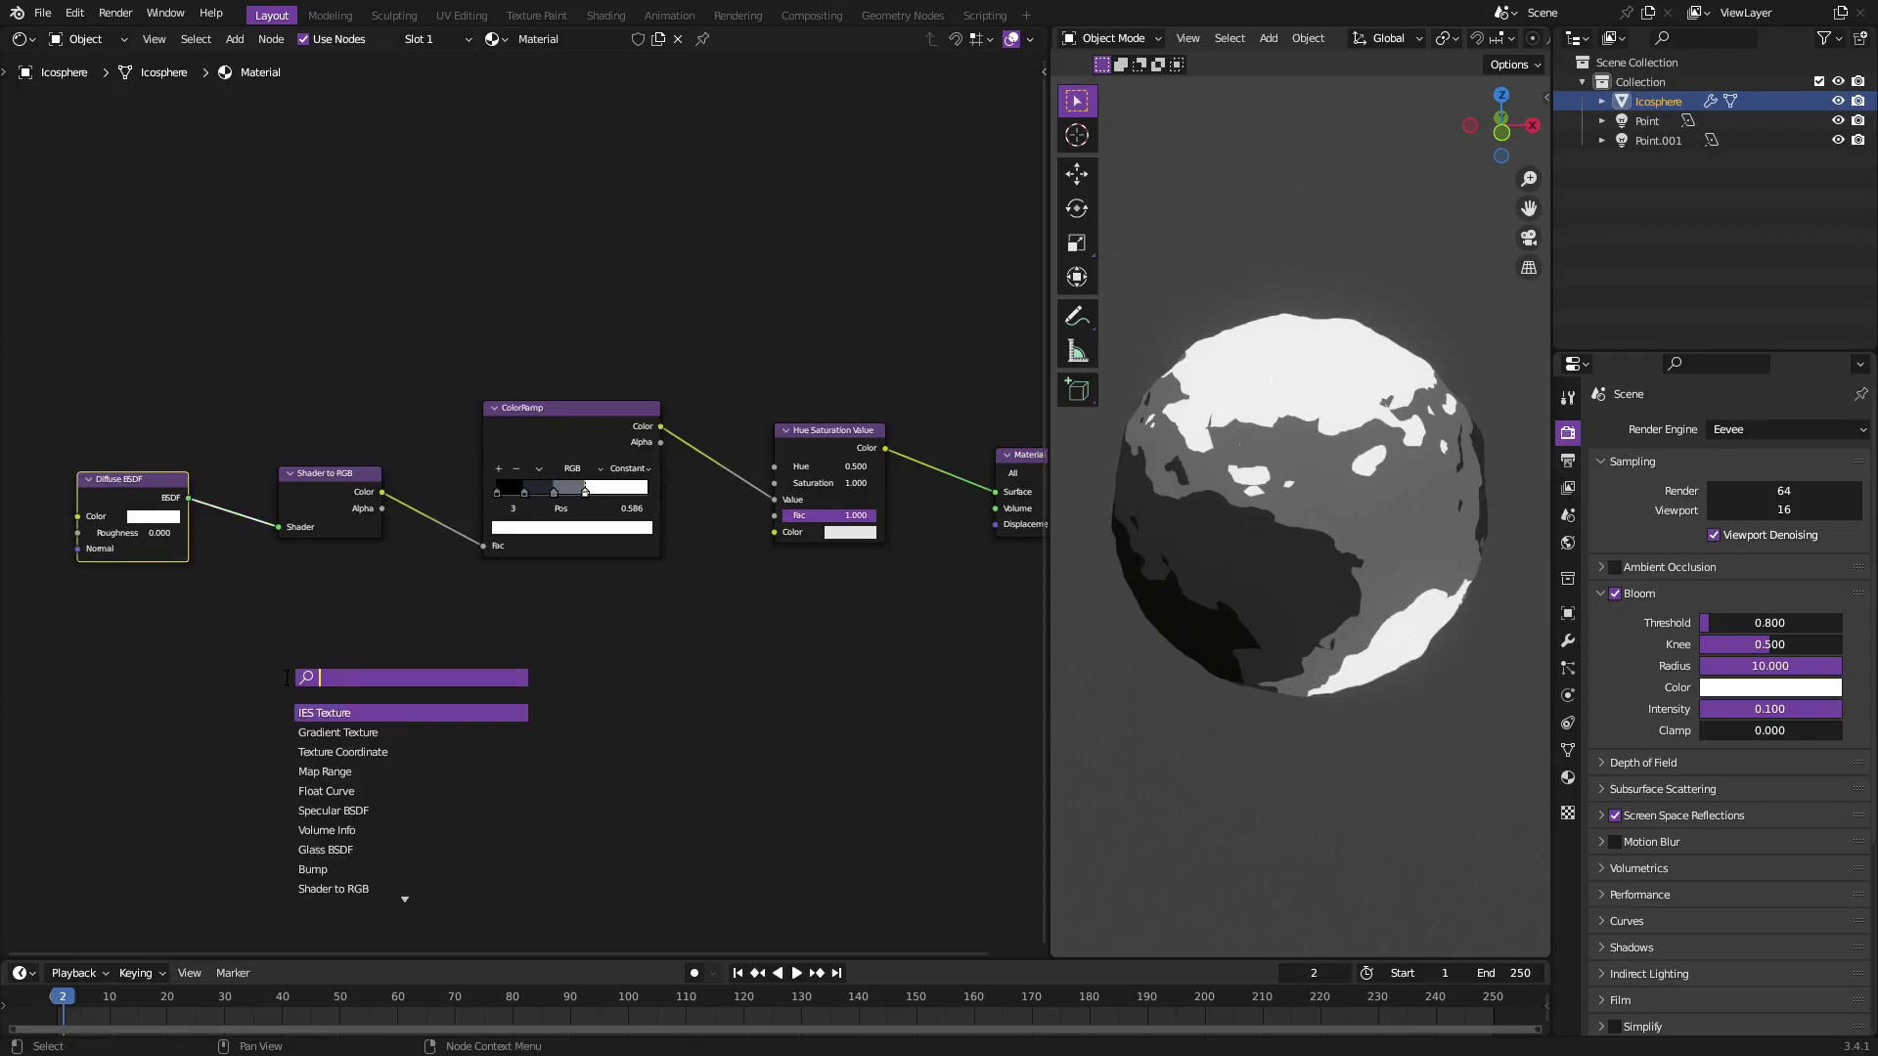
left_click(235, 39)
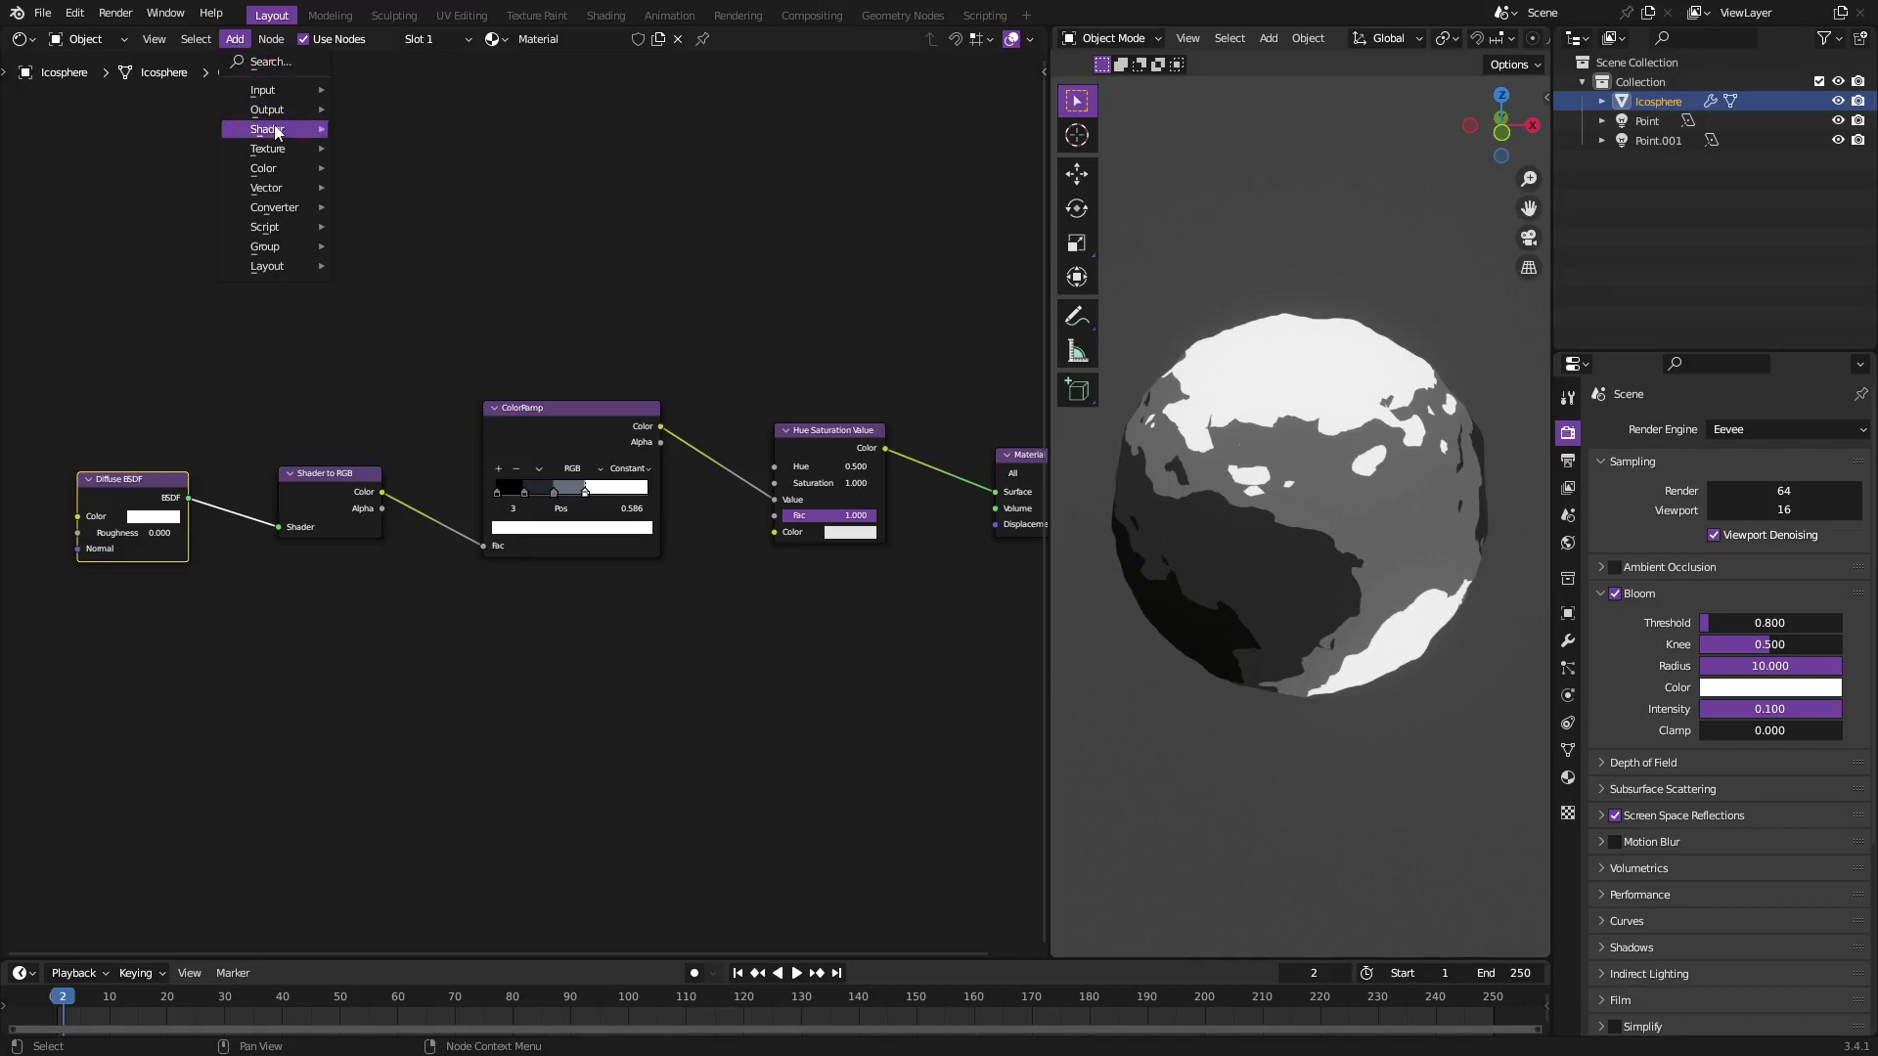
left_click(461, 355)
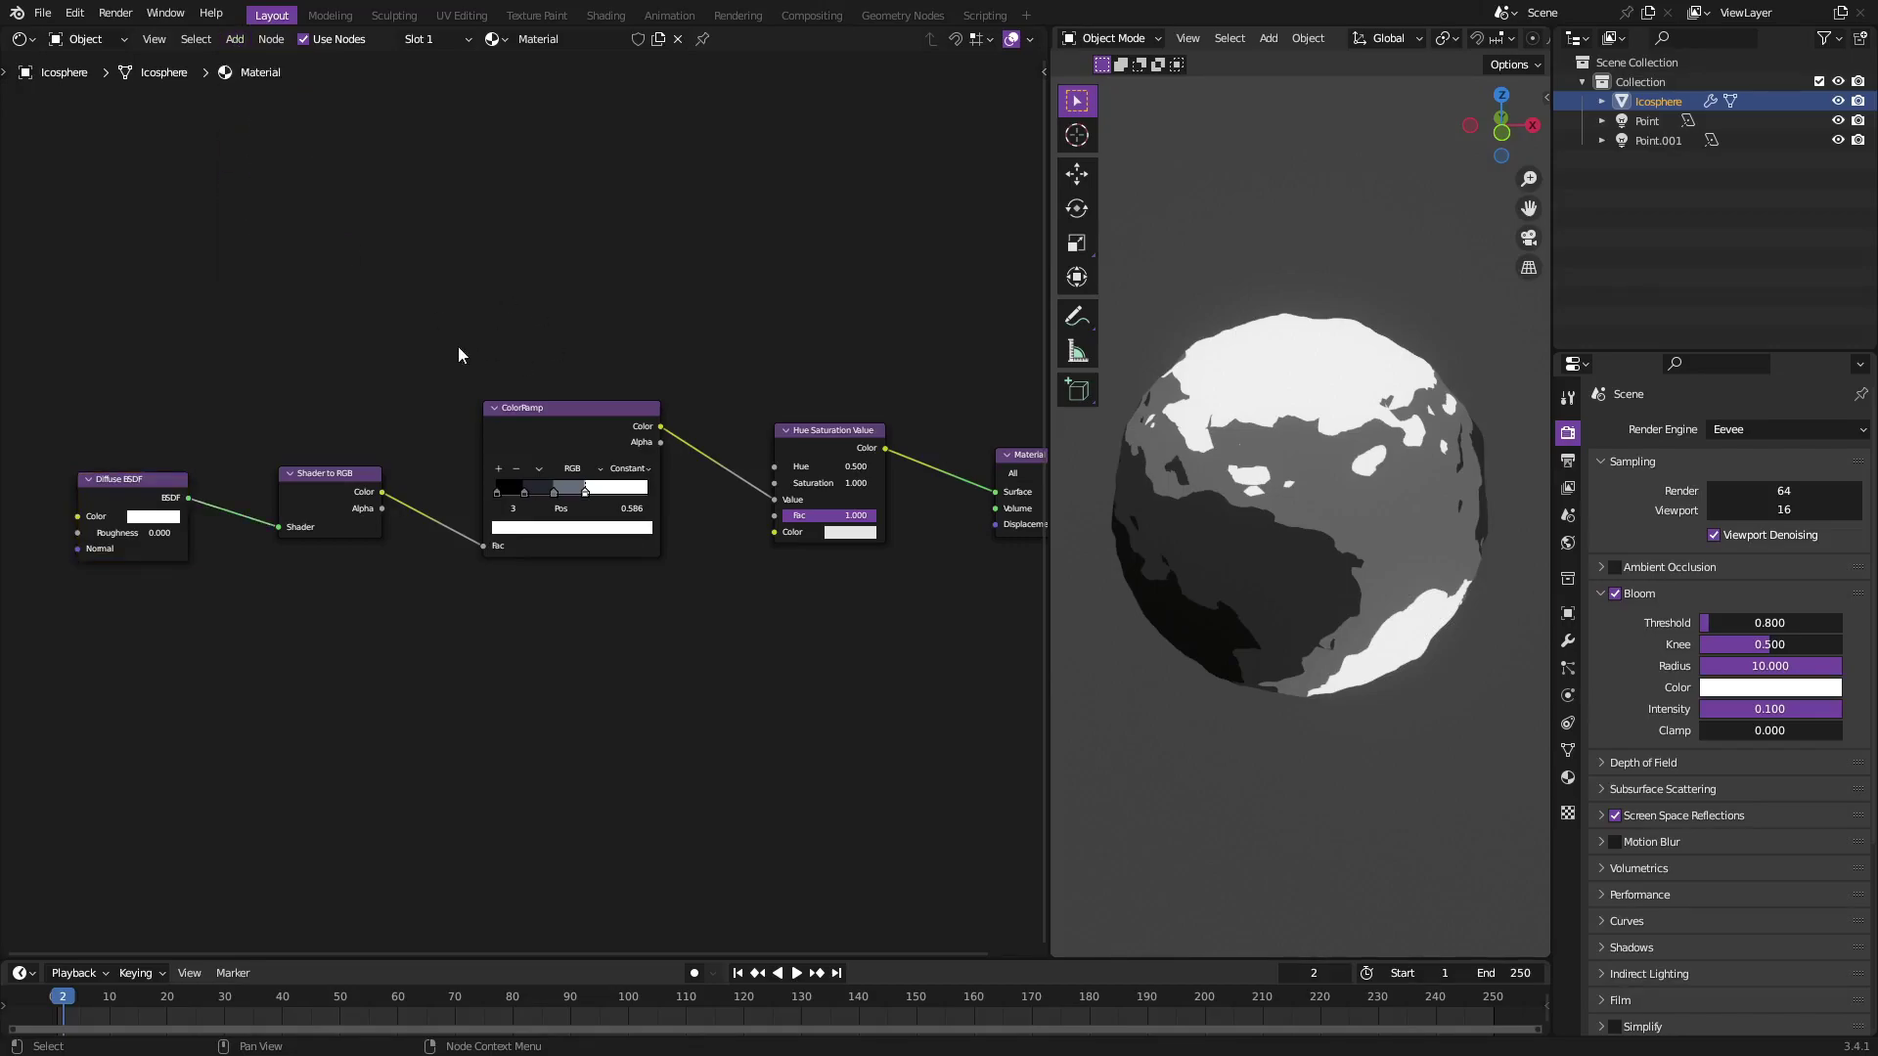
Add a second Diffuse BSDF node and place it directly below the existing Diffuse BSDF.
key("shift+a")
left_click(344, 700)
type("dis")
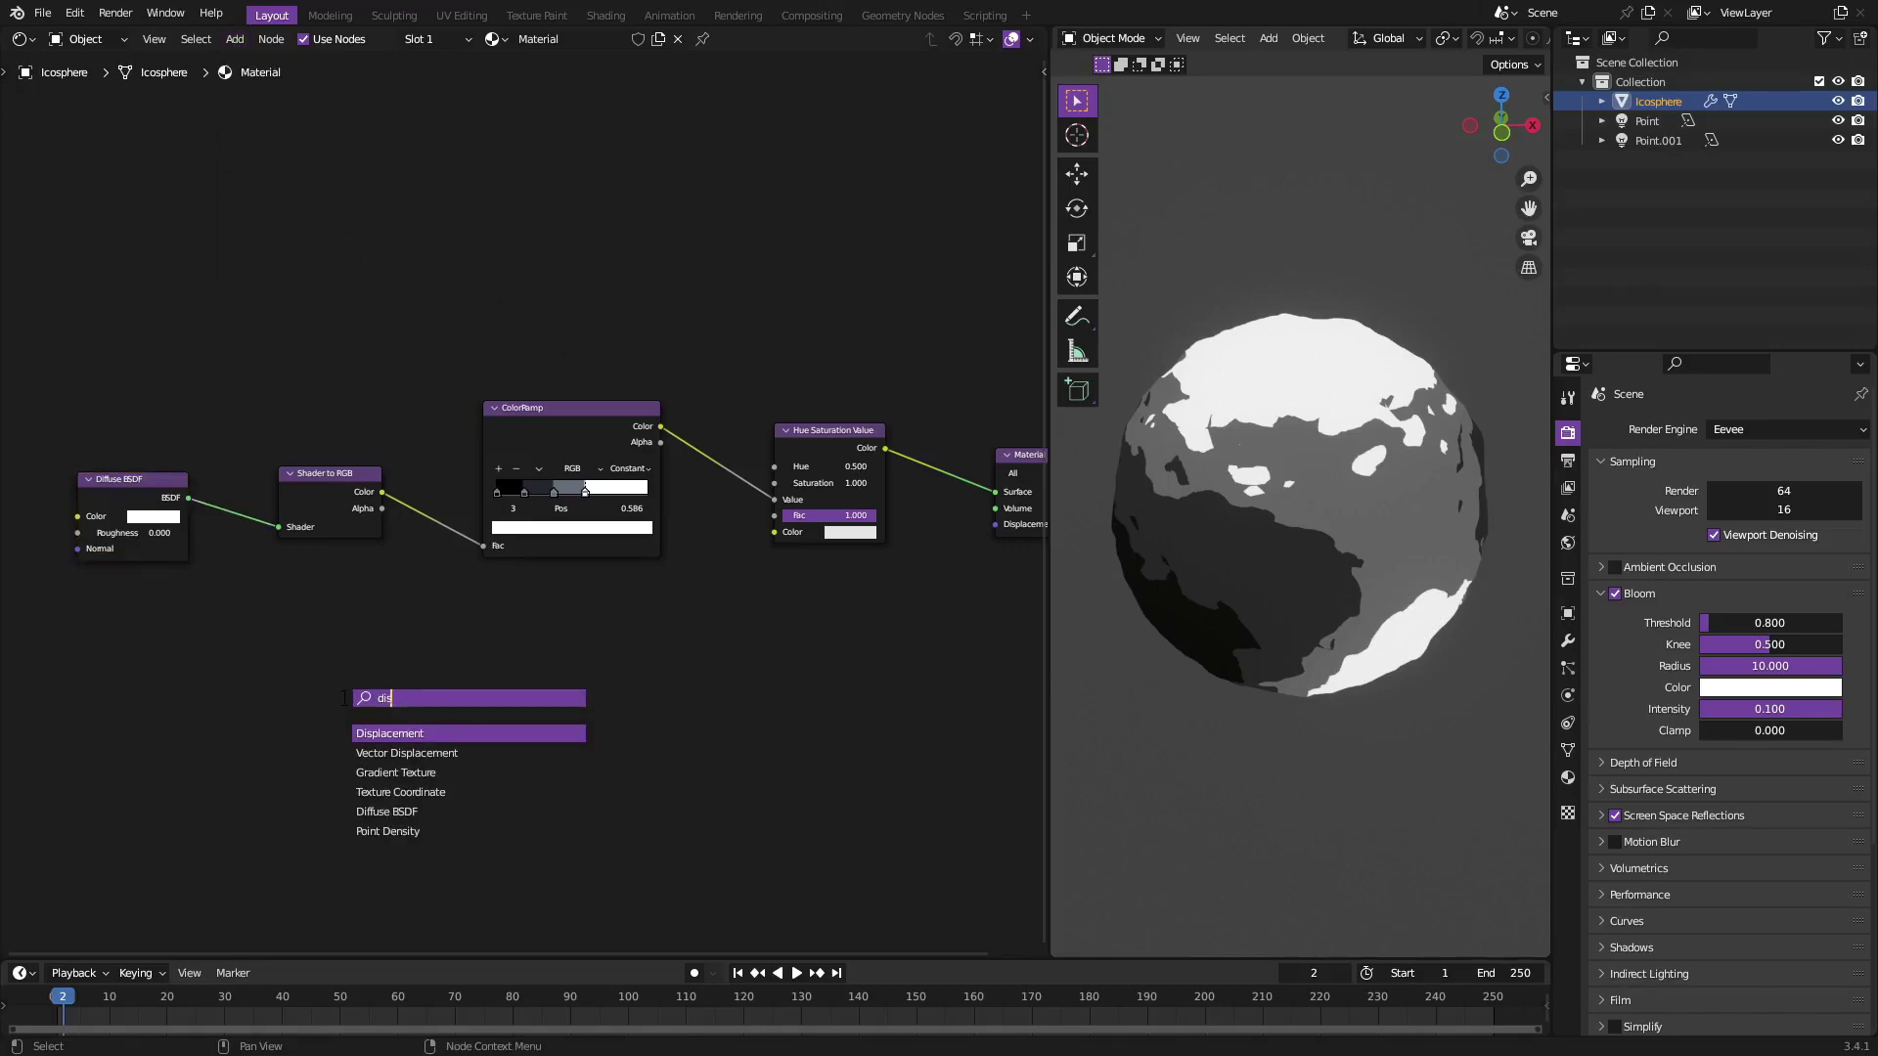
key("BackSpace")
type("ff")
left_click(436, 738)
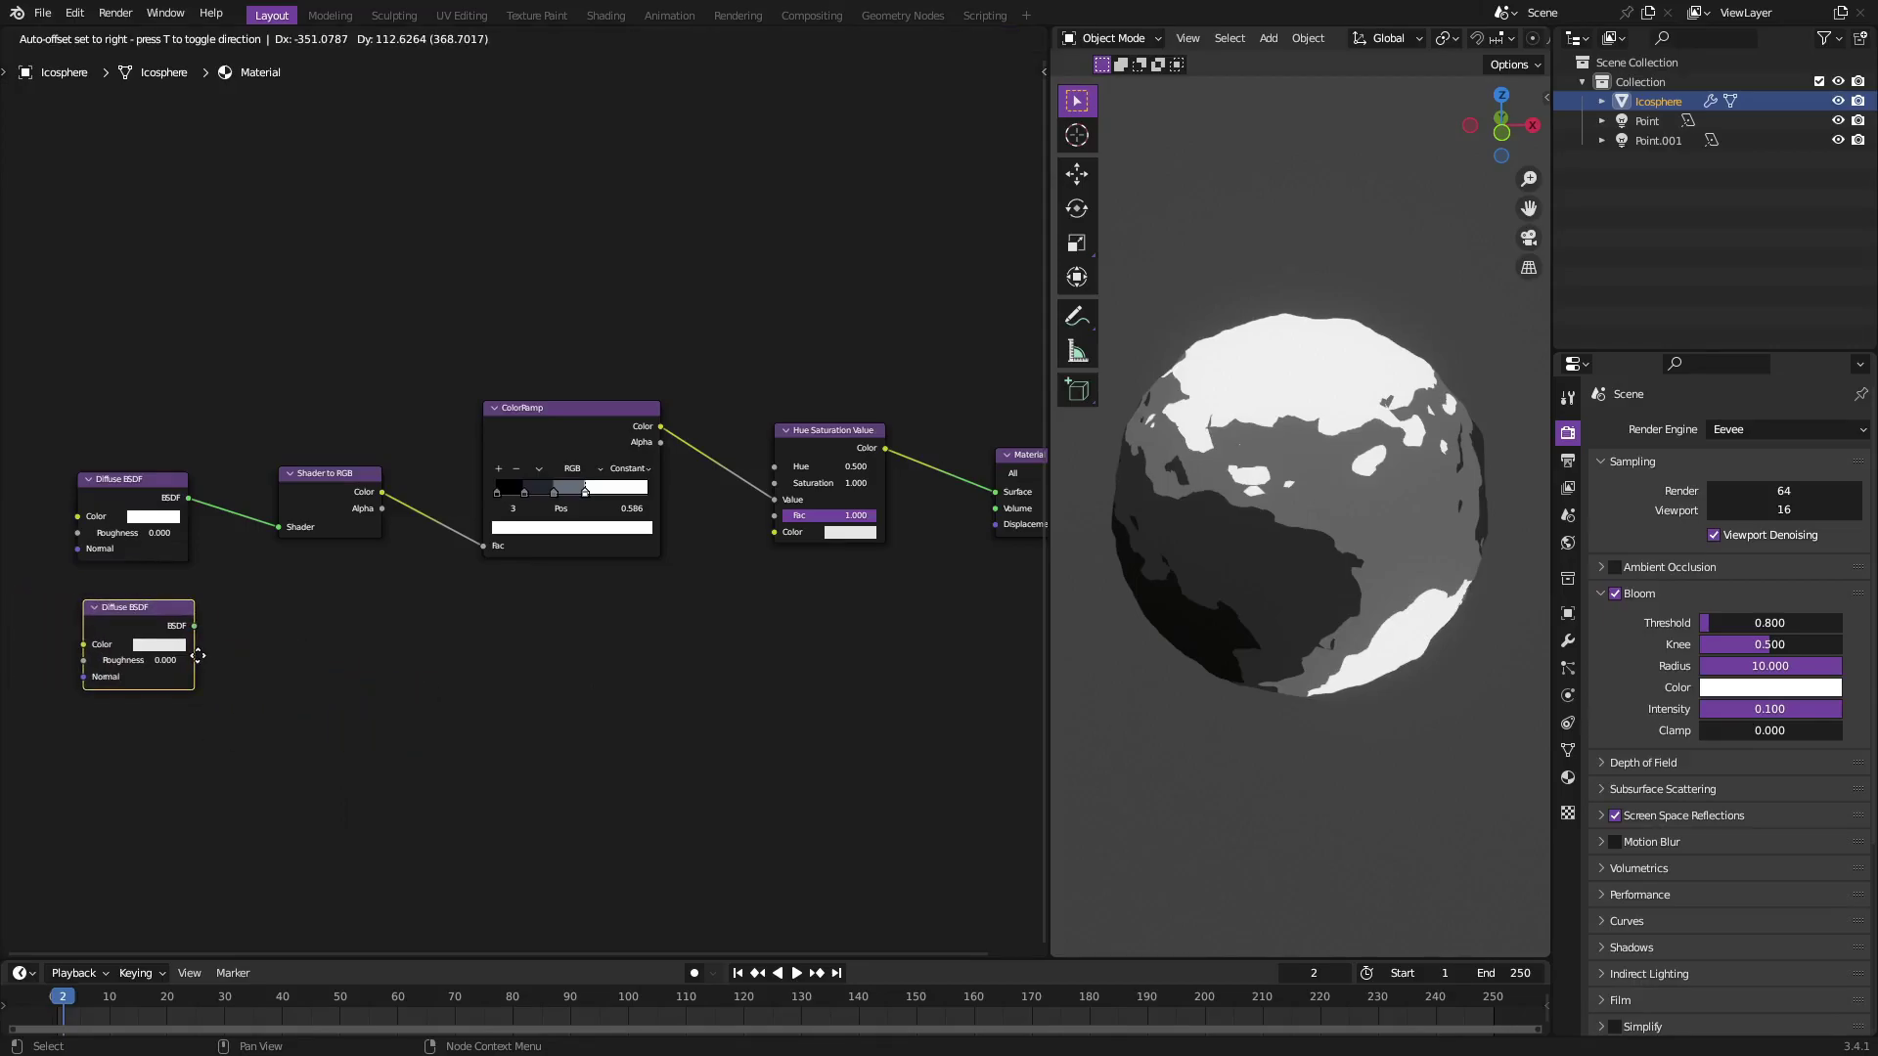
left_click(168, 651)
Add a second Shader to RGB node and place it below the existing Shader to RGB node.
key("shift+a")
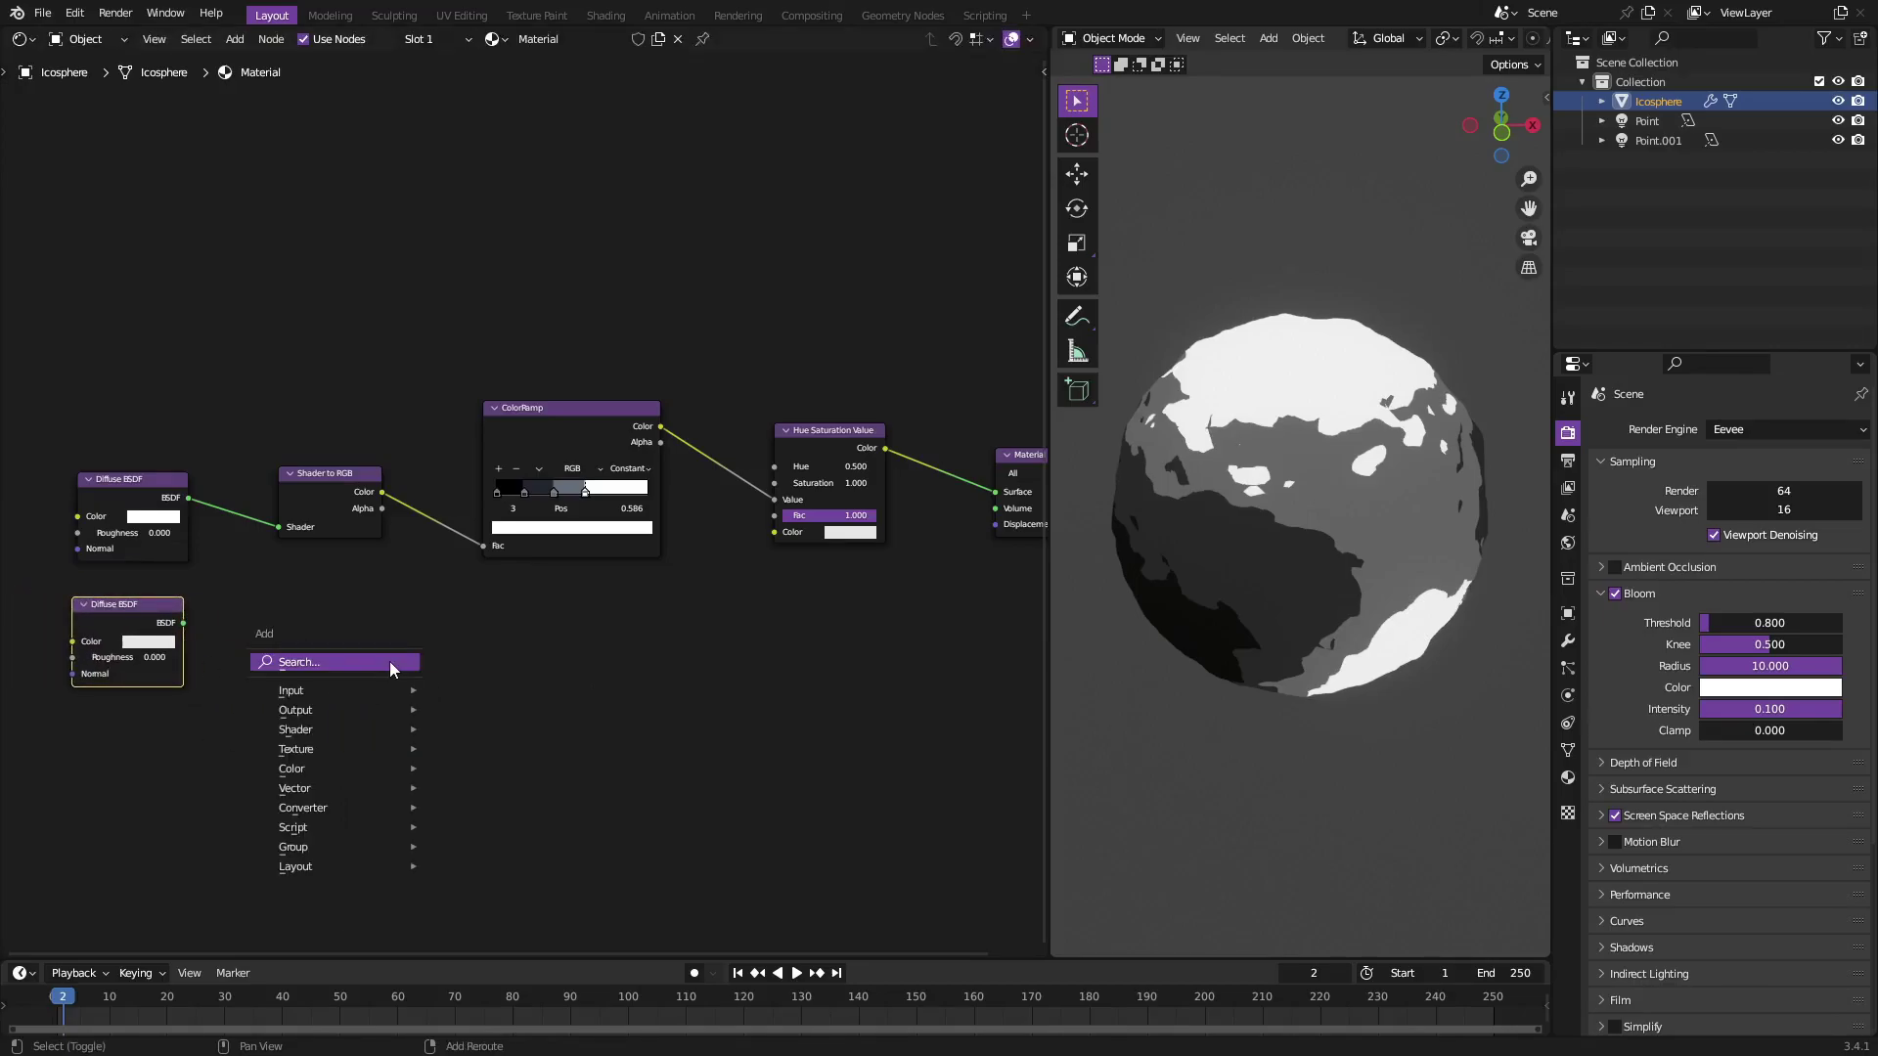
left_click(389, 661)
type("shader")
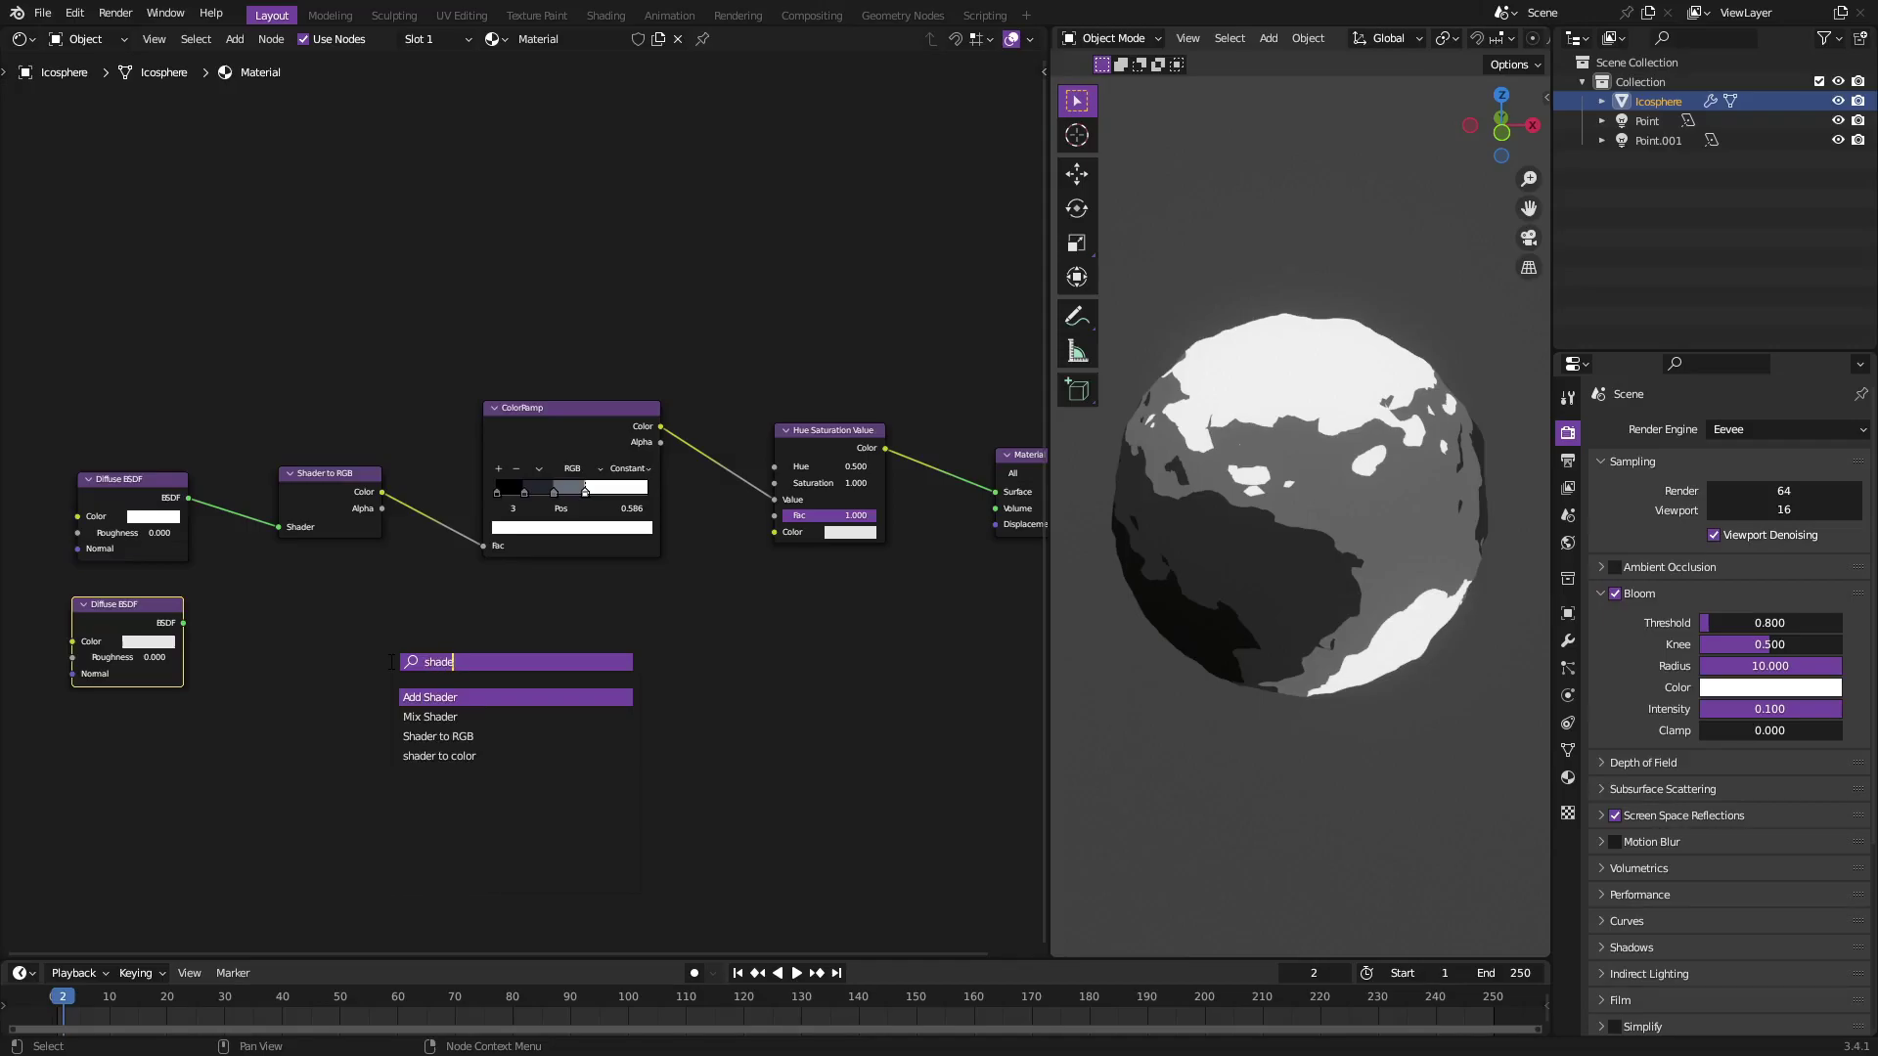
left_click(480, 735)
left_click(371, 651)
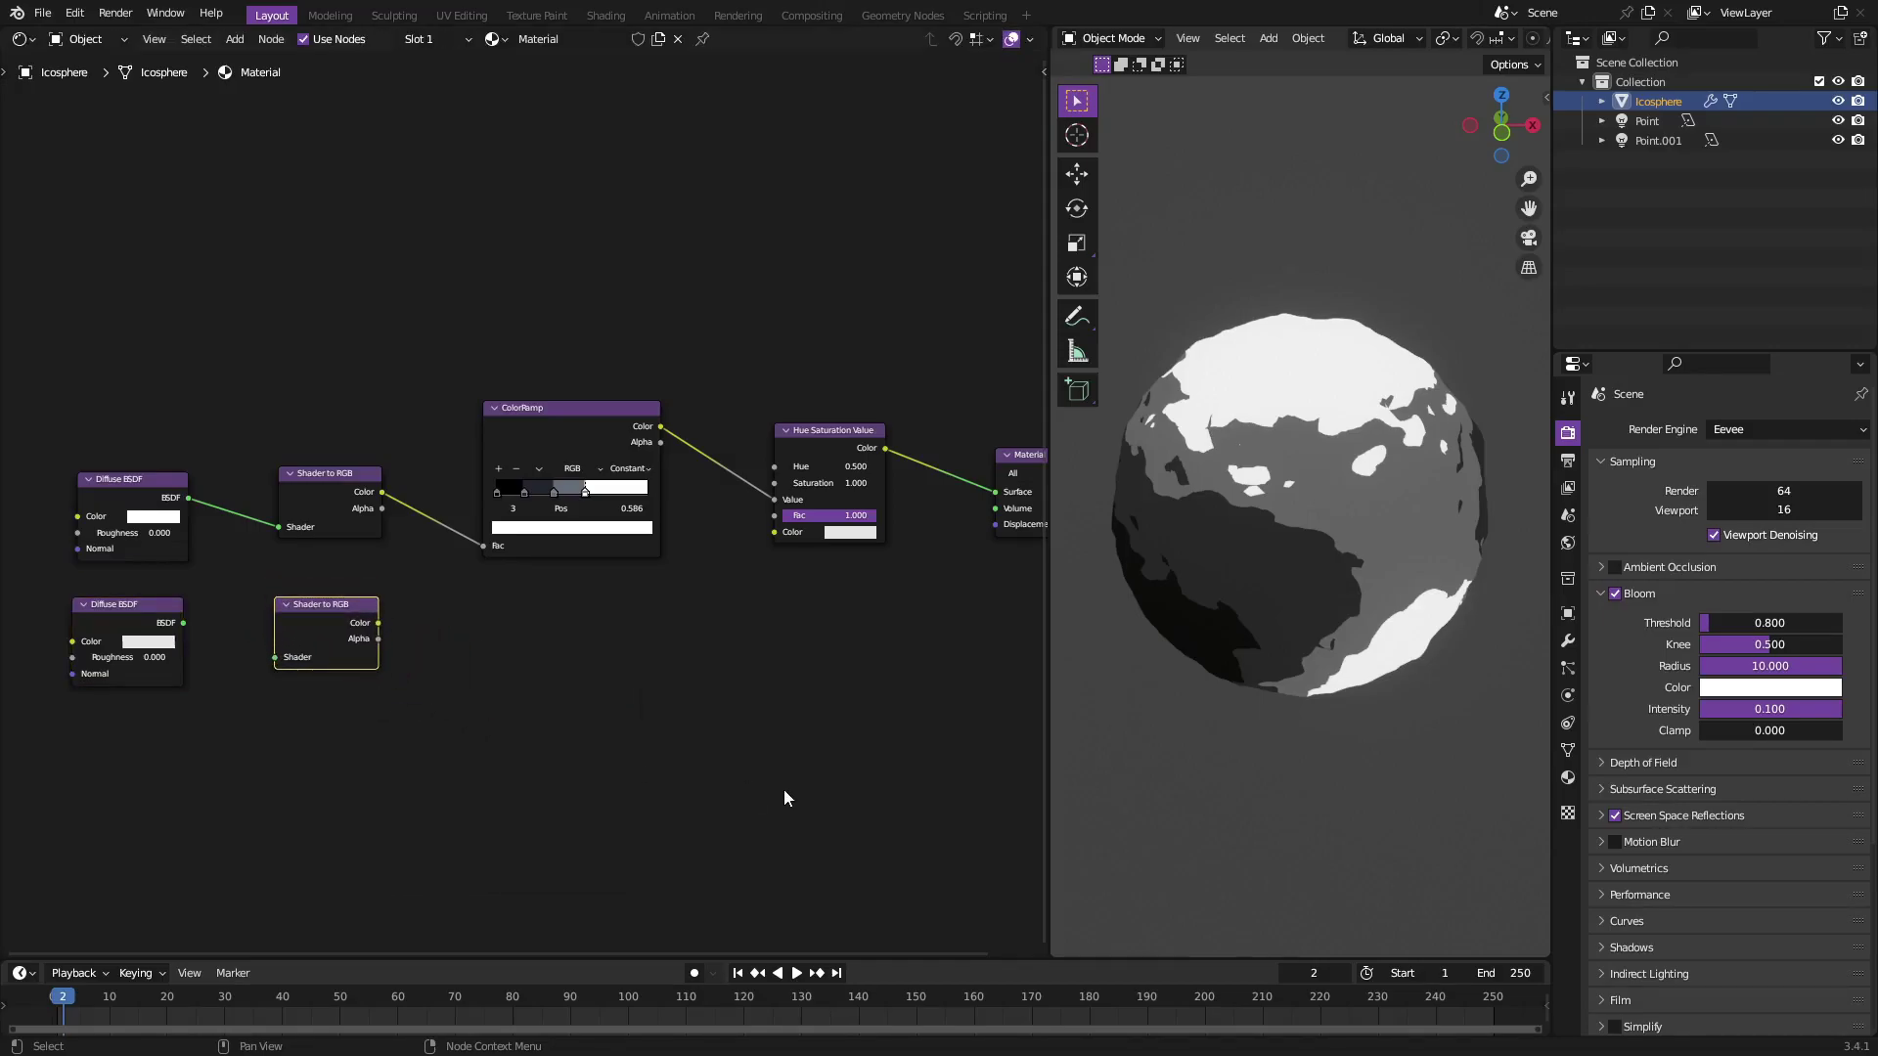
Add a second ColorRamp node and place it below the existing ColorRamp.
left_click(581, 723)
key("shift+a")
left_click(622, 622)
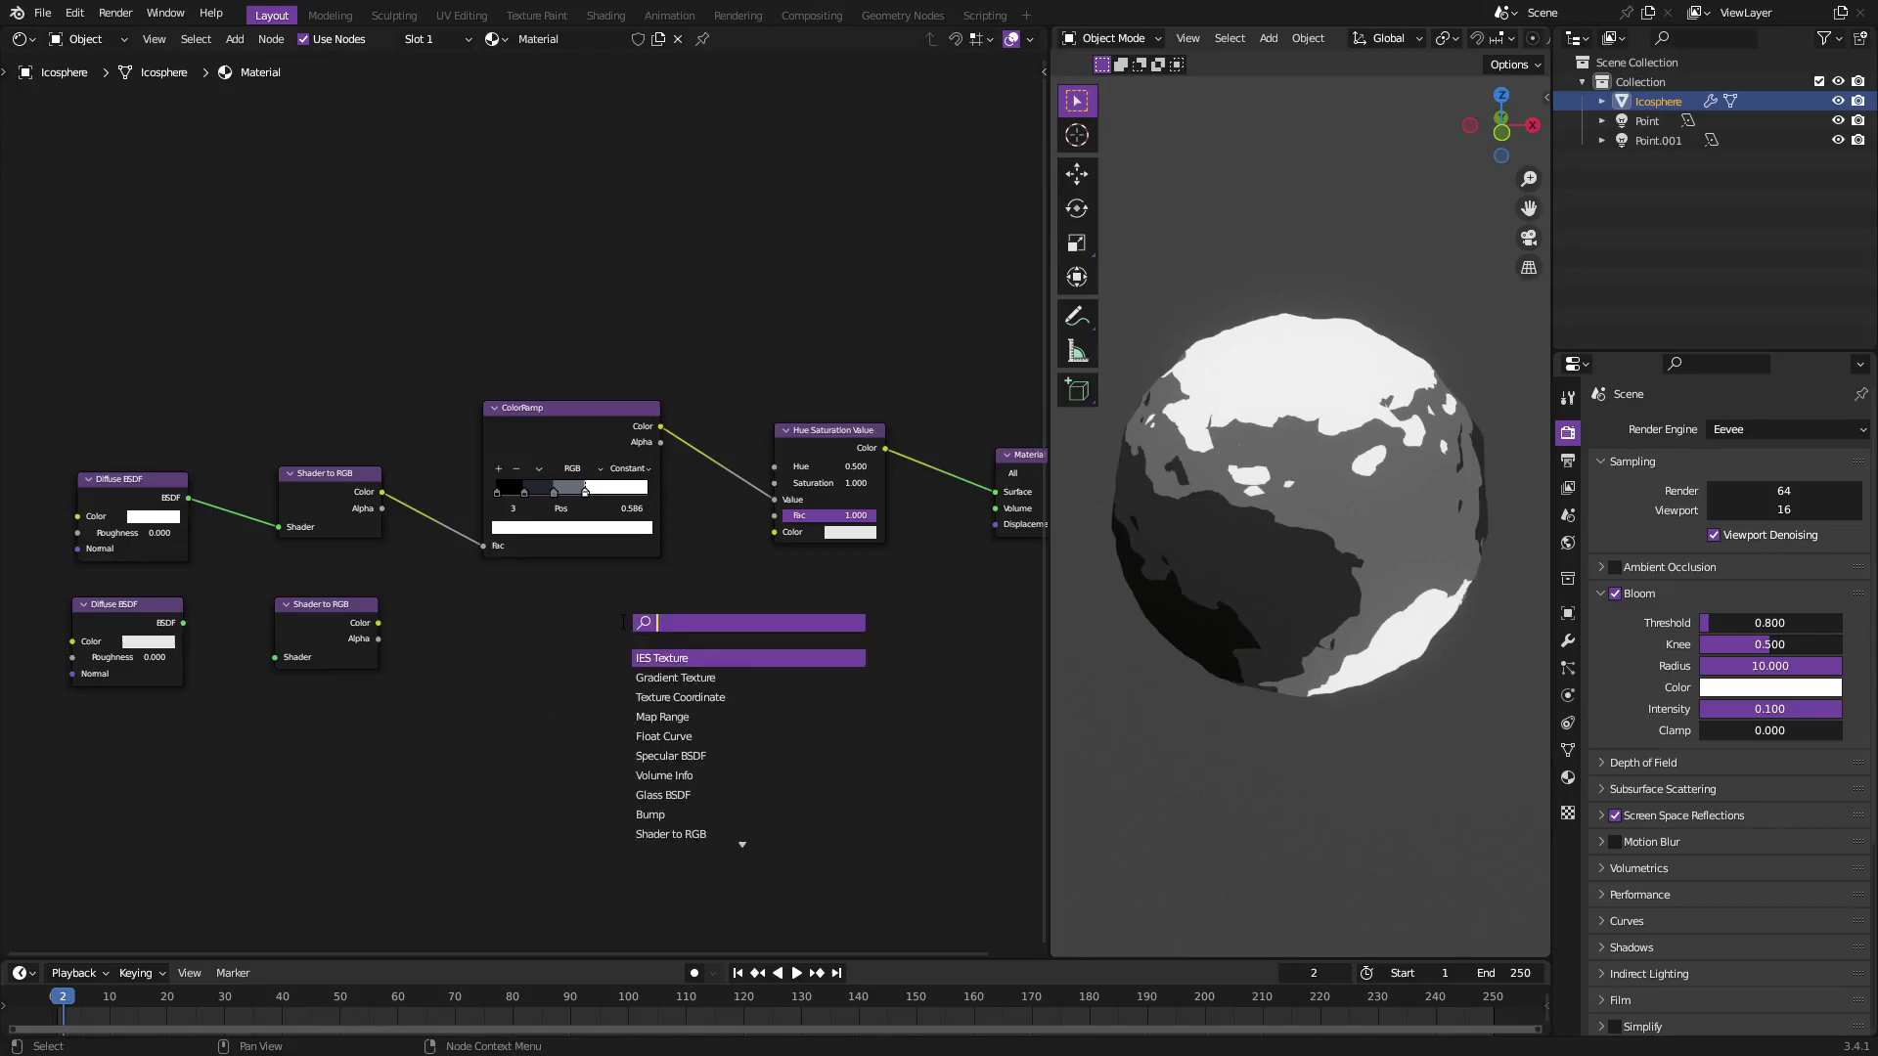
type("colo")
left_click(719, 657)
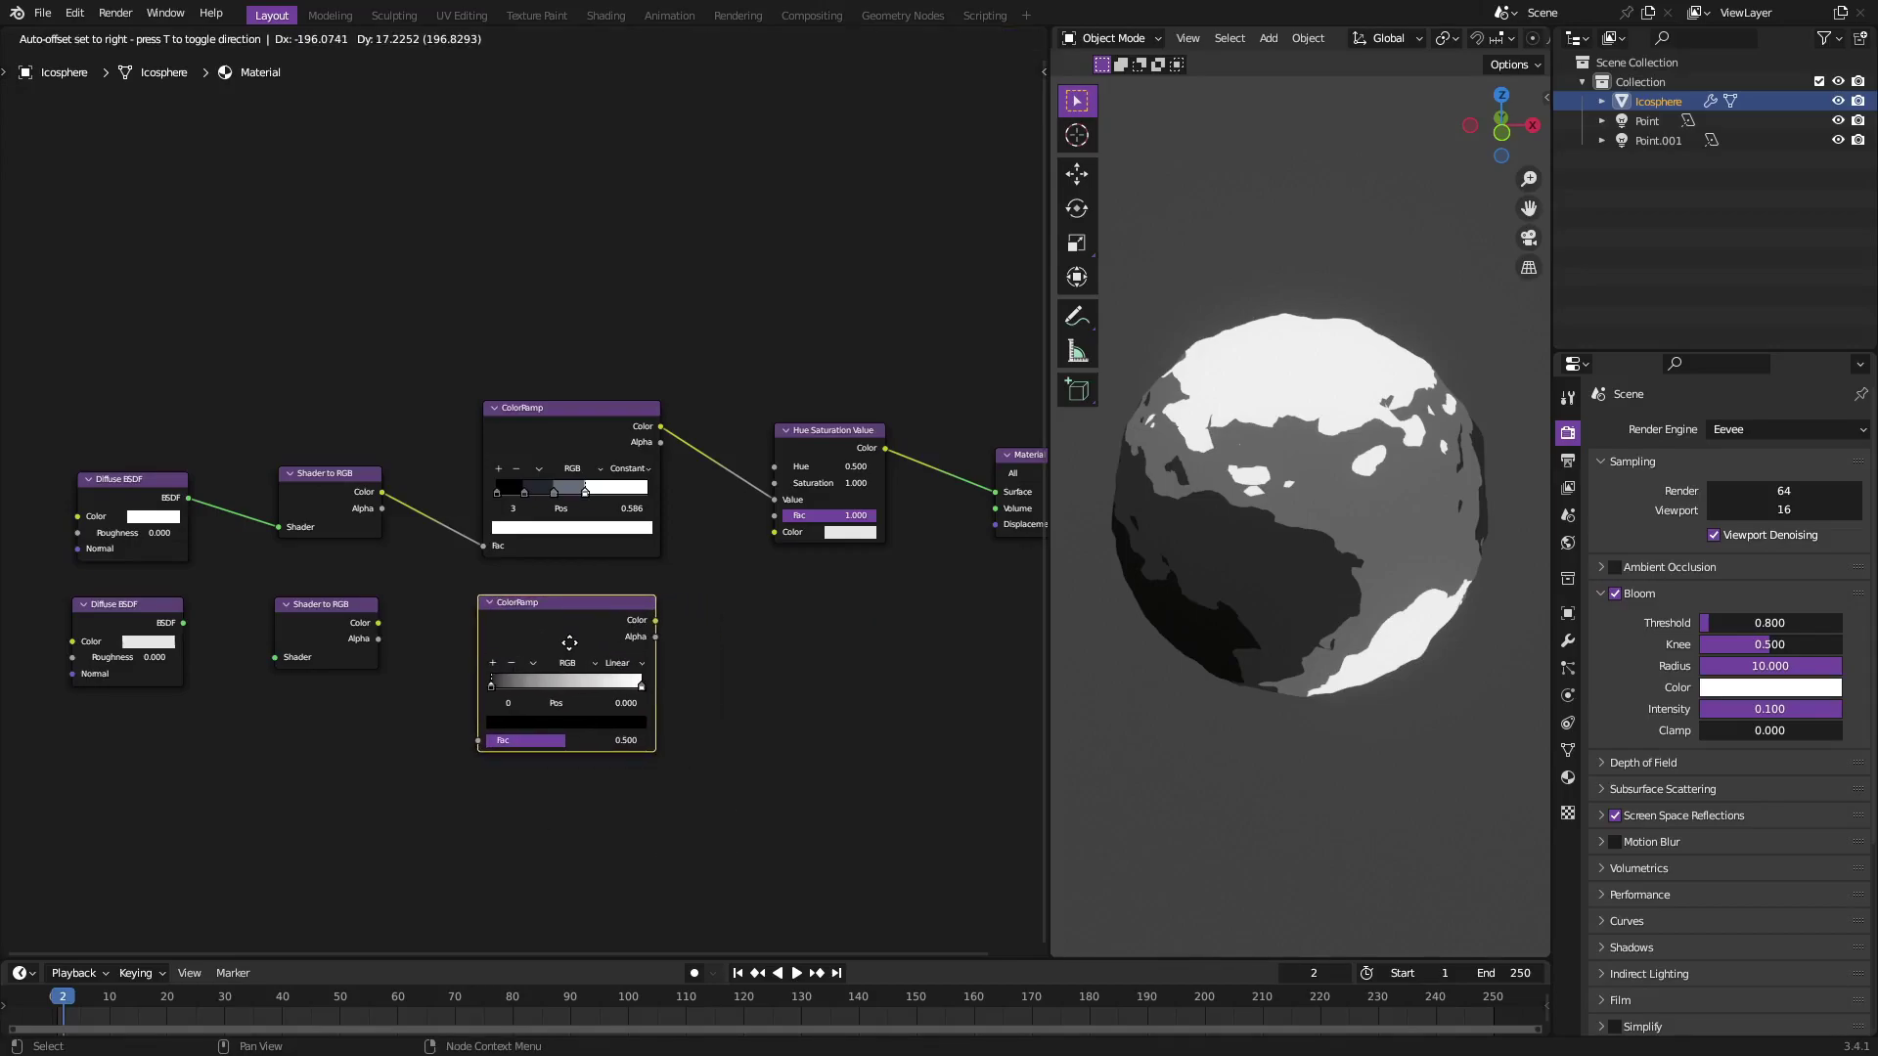
left_click(570, 642)
middle_click_drag(837, 755, 656, 730)
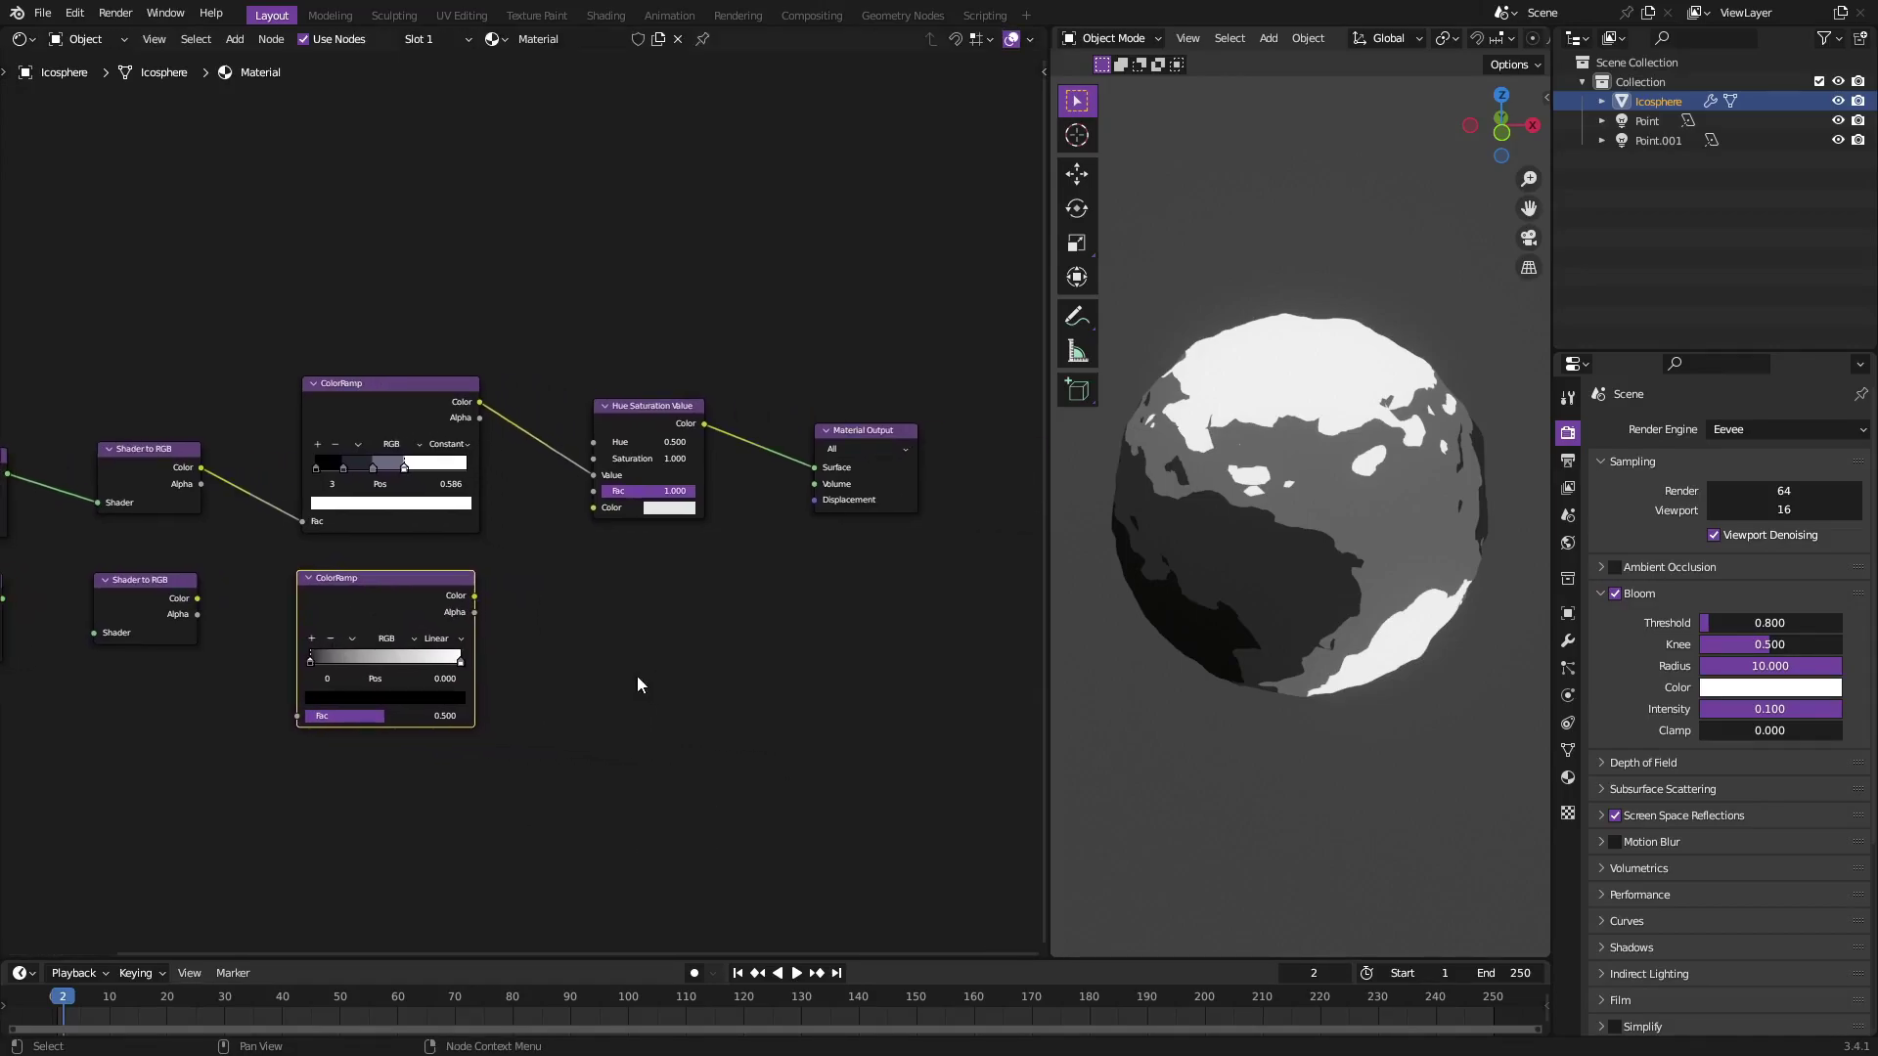
Add a second Hue Saturation Value node and place it below the existing one.
left_click(629, 409)
key("shift+a")
type("hue")
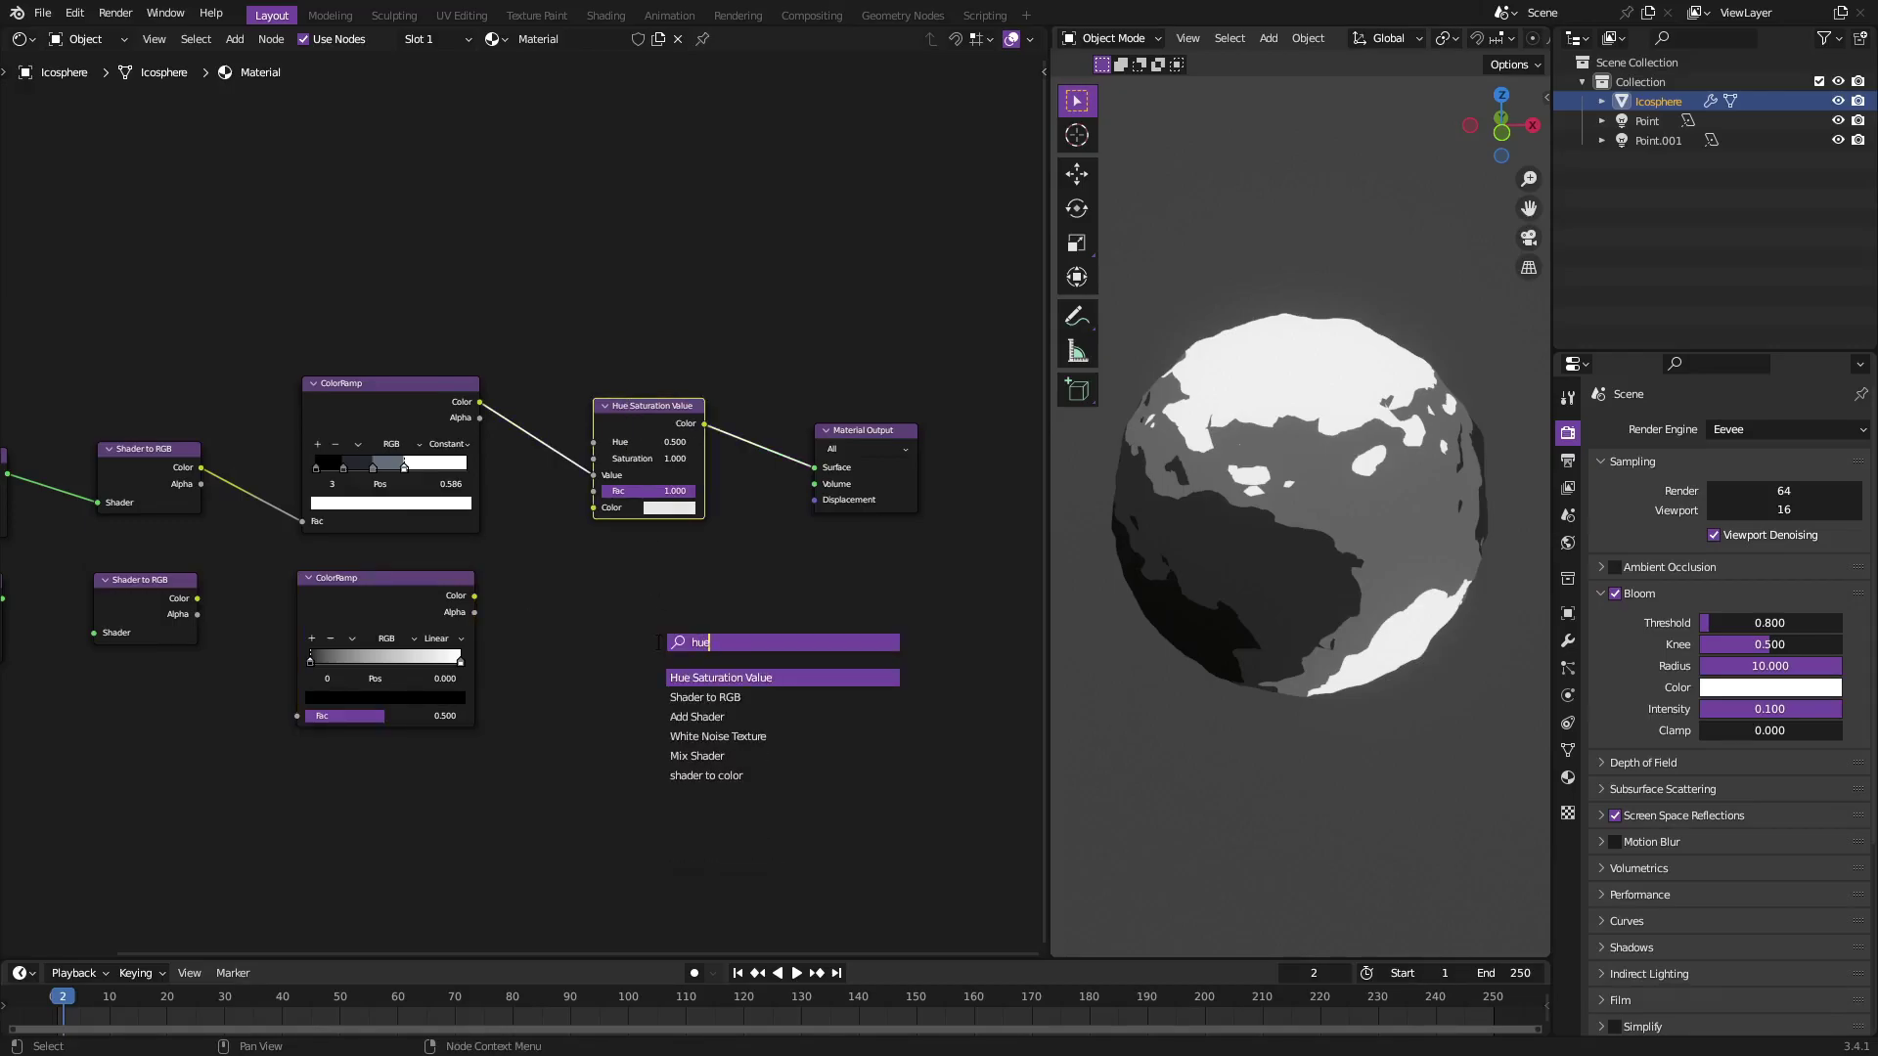
left_click(776, 678)
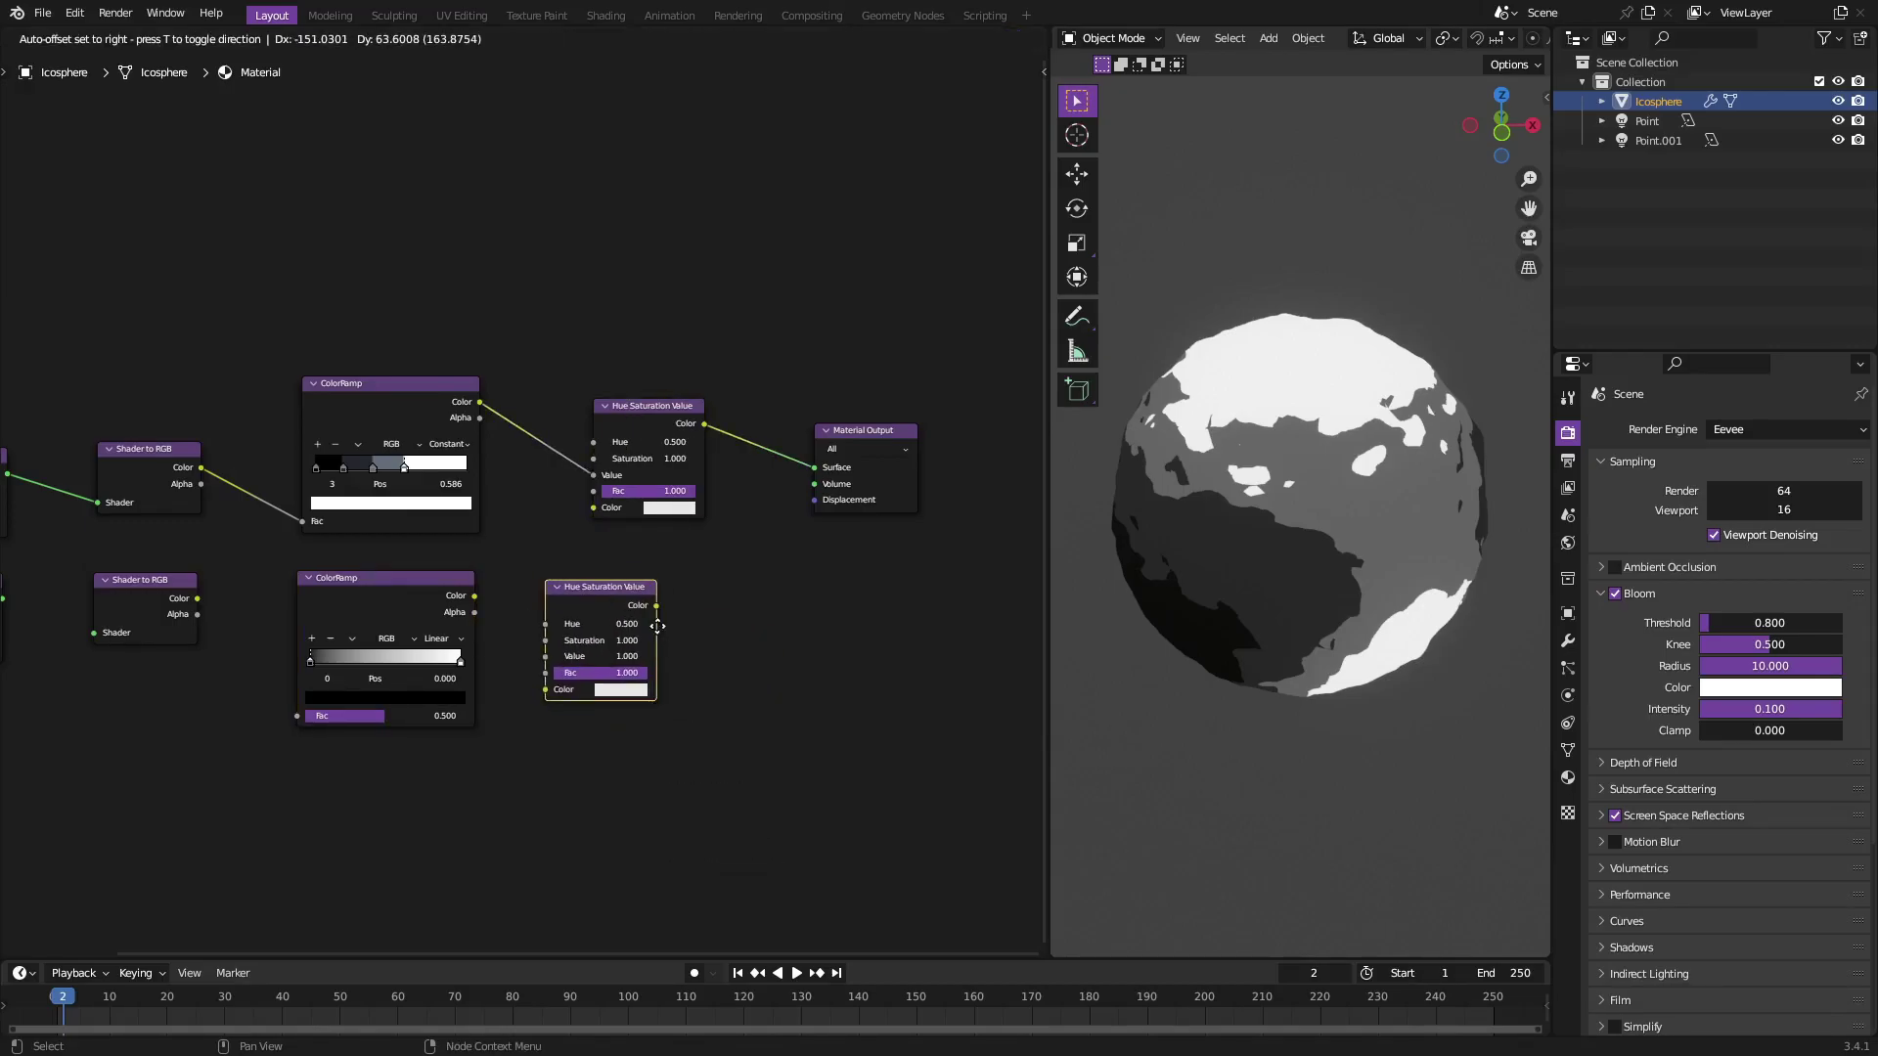
left_click(720, 755)
middle_click_drag(644, 776, 870, 735)
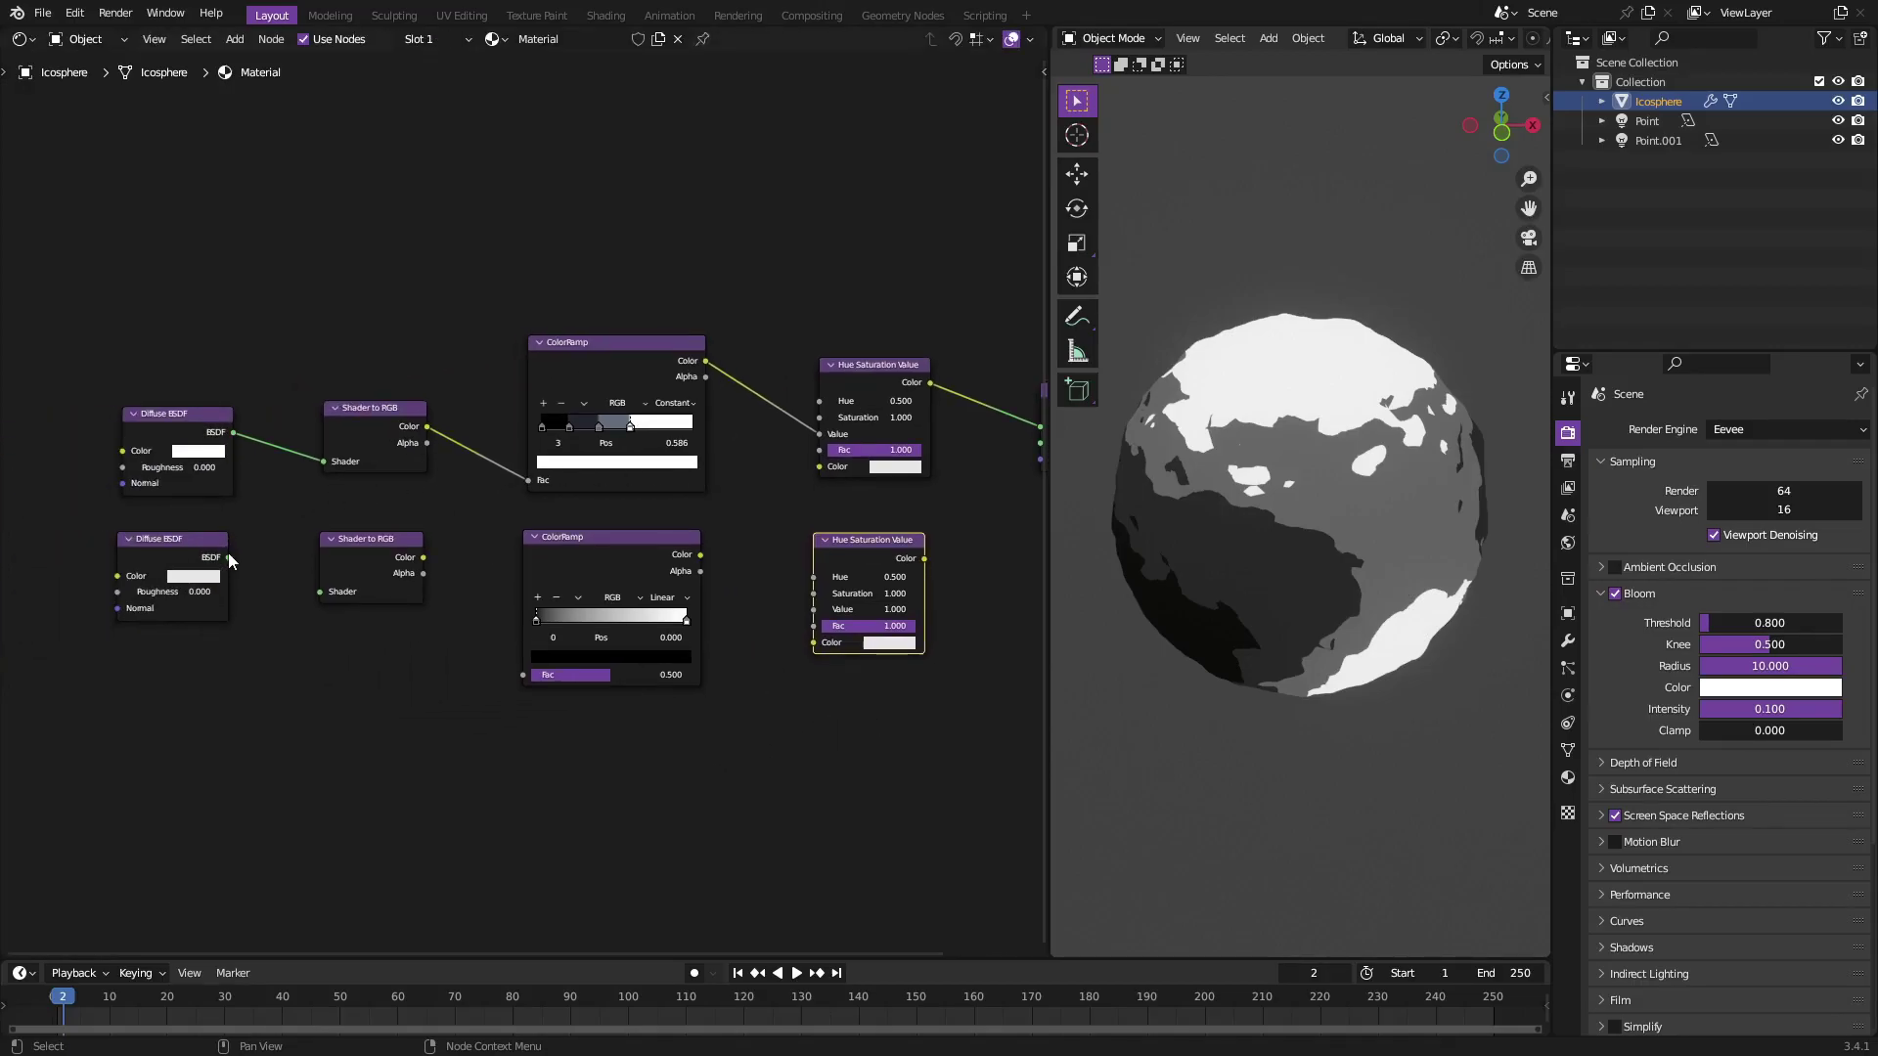
Connect the lower chain: Diffuse BSDF to Shader to RGB, its Color to ColorRamp Fac, and ColorRamp Color to the Hue Saturation Value node's Value.
left_click_drag(229, 556, 320, 592)
middle_click_drag(454, 689, 346, 682)
left_click_drag(306, 549, 416, 664)
left_click_drag(584, 545, 701, 602)
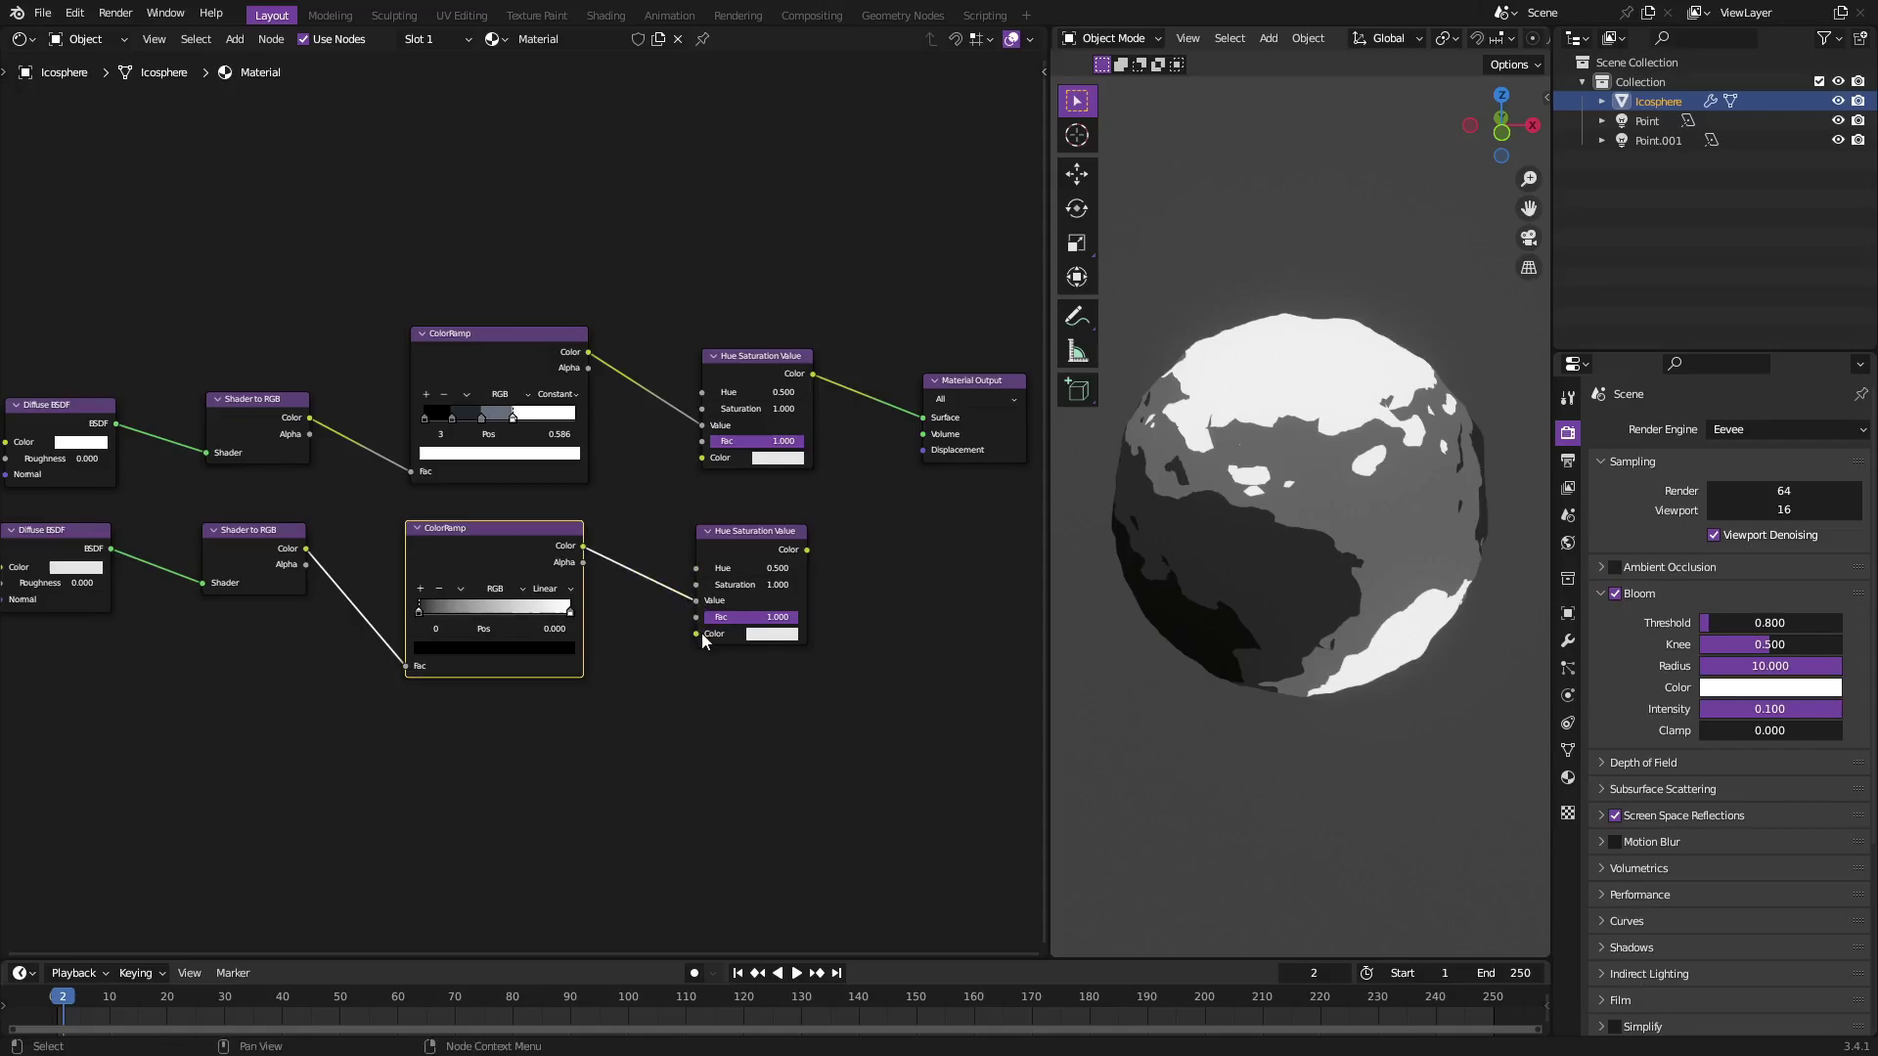
left_click_drag(695, 599, 699, 601)
middle_click_drag(794, 708, 864, 696)
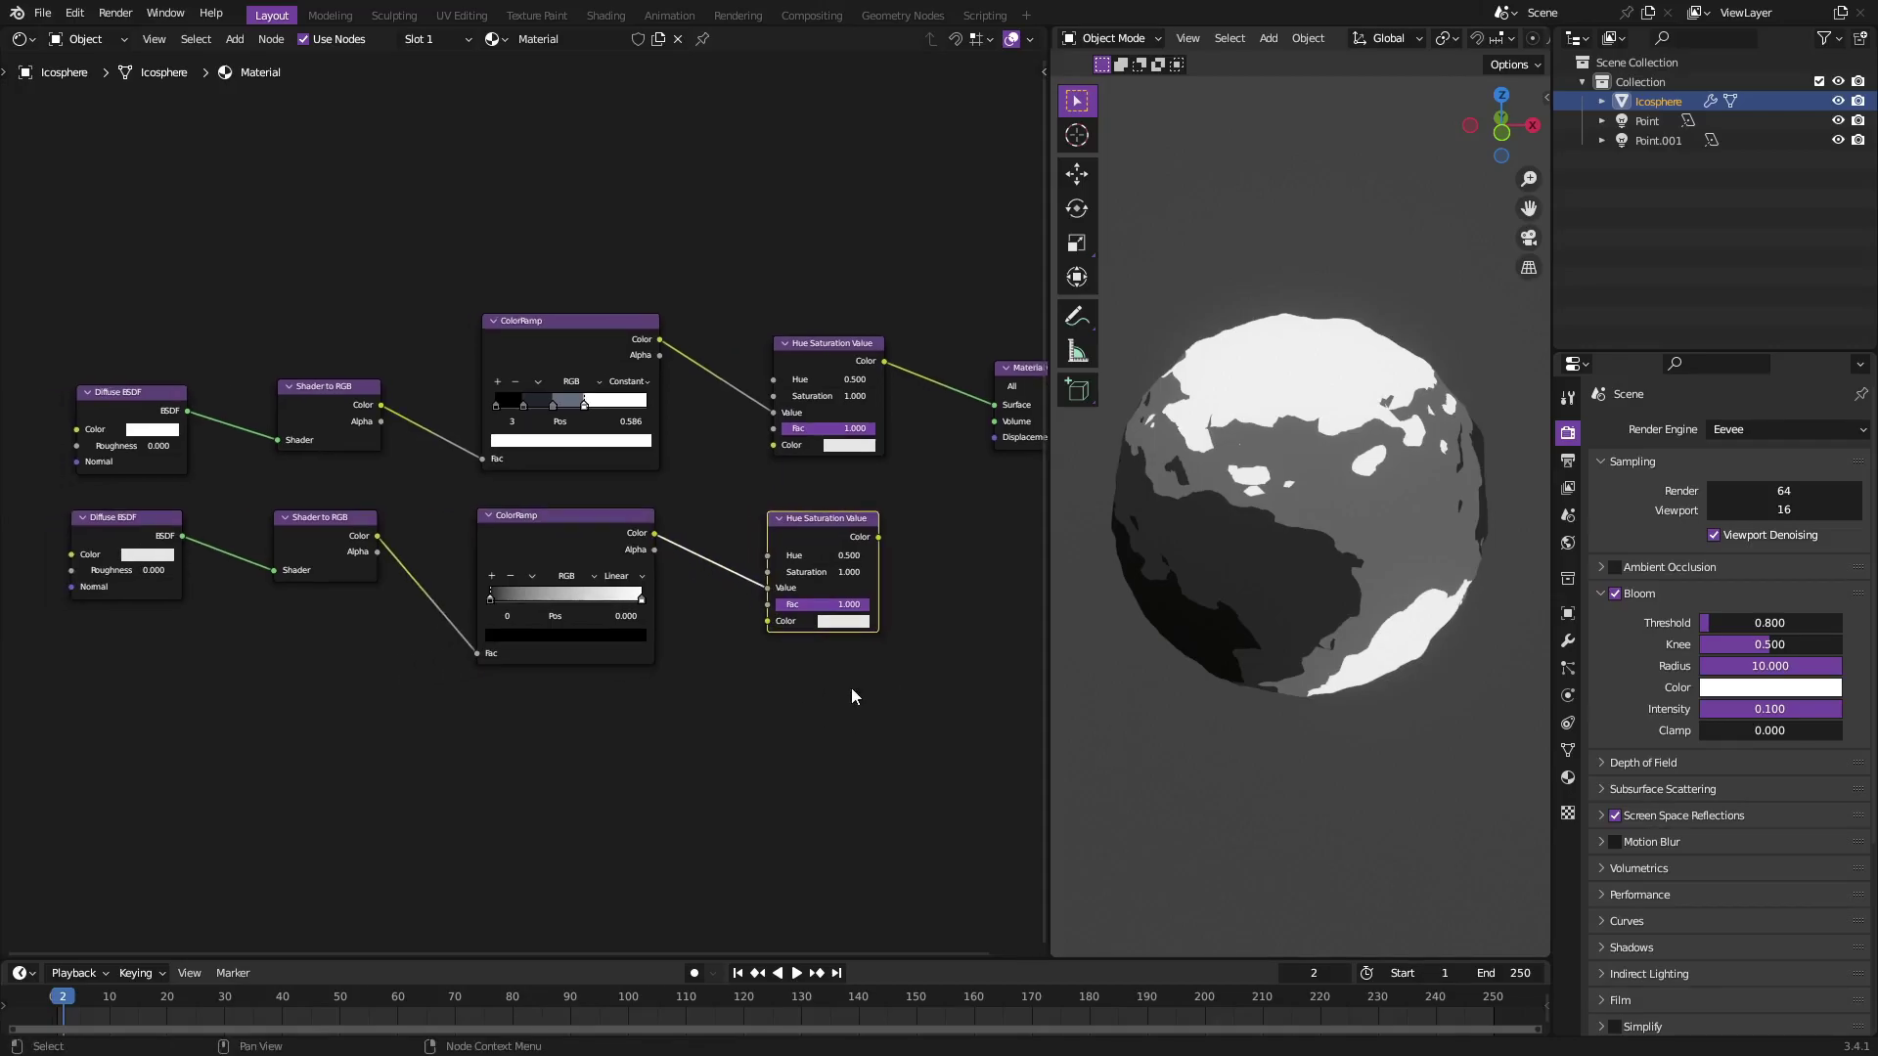
Delete the entire lower node chain, leaving only the original material nodes.
left_click_drag(903, 712, 60, 501)
key("x")
middle_click_drag(683, 581, 689, 627)
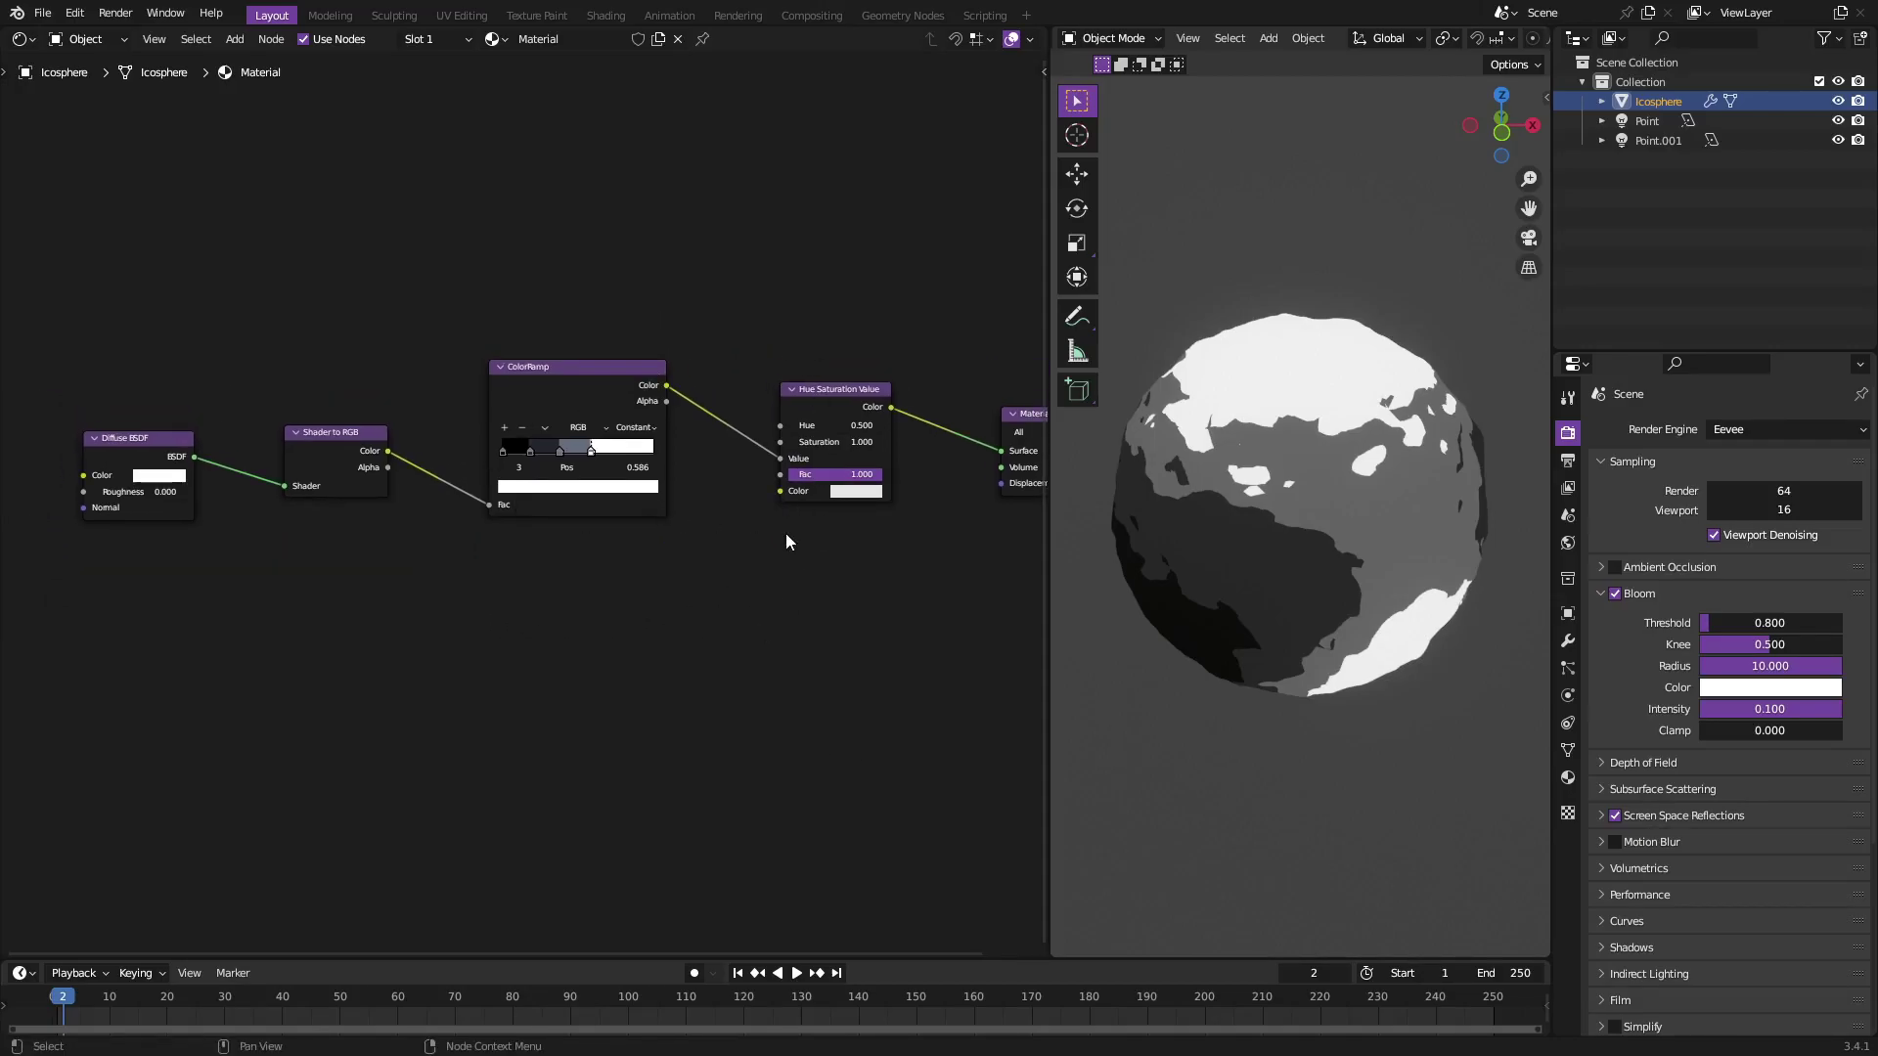
middle_click_drag(788, 541, 839, 562)
left_click(595, 399)
scroll(628, 419, "up", 3)
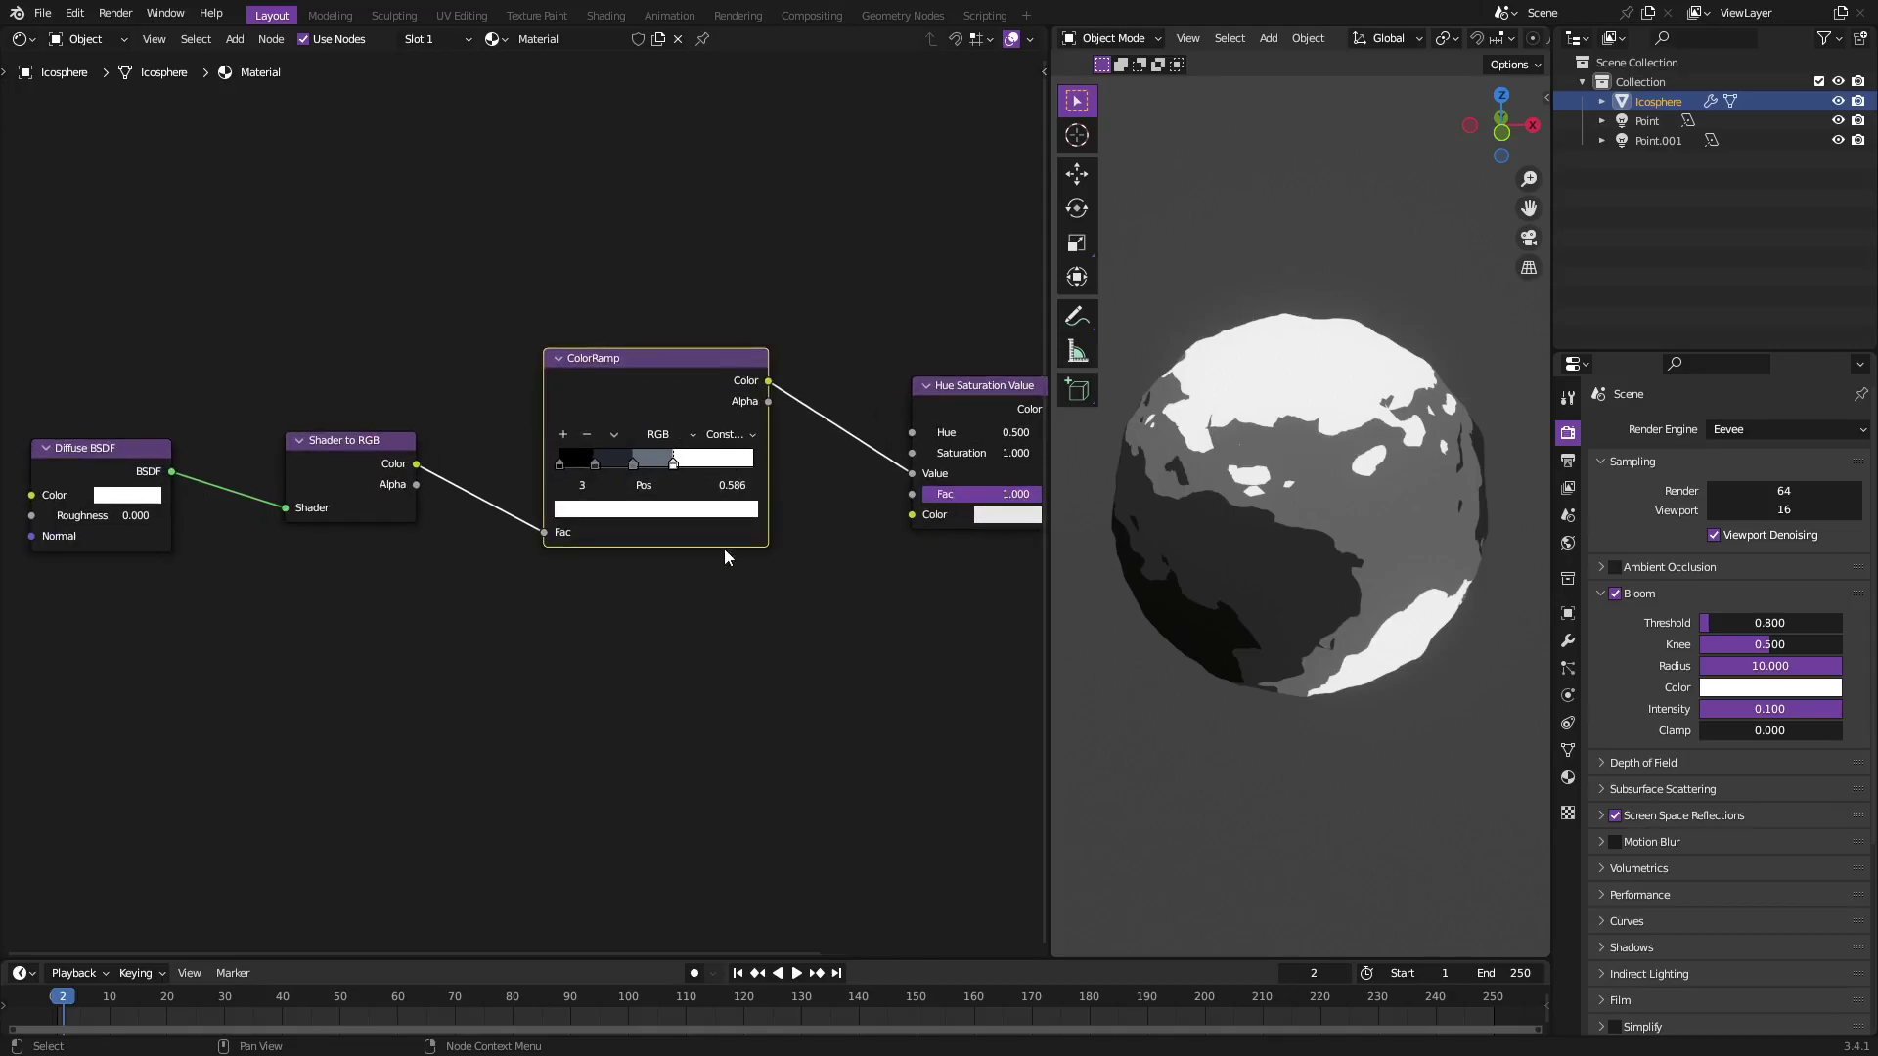
middle_click_drag(753, 650, 678, 600)
Undo the deletion of the lower node chain and select its ColorRamp node.
key("ctrl+z")
key("ctrl+z")
key("ctrl+z")
left_click(586, 577)
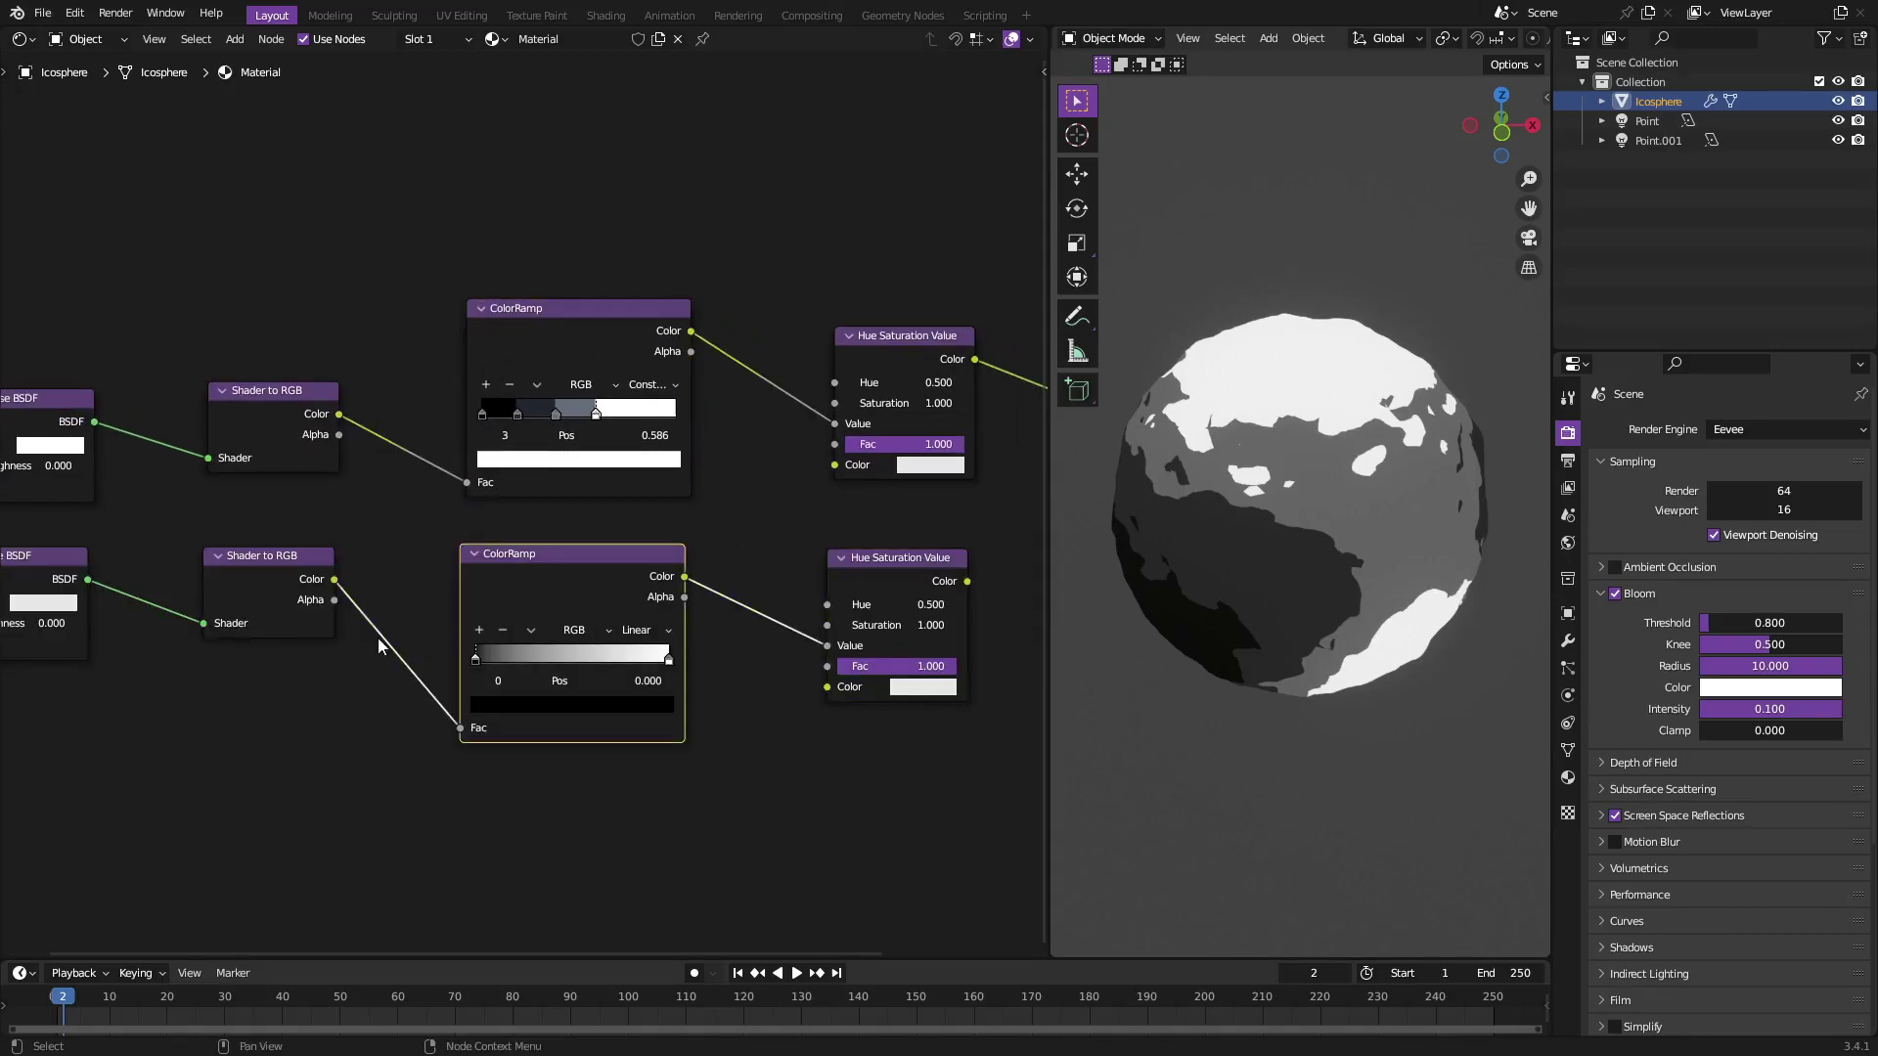
Delete the lower Diffuse BSDF, Shader to RGB and Hue Saturation Value nodes, keeping only the lower ColorRamp.
left_click_drag(361, 713, 25, 587)
key("x")
left_click_drag(929, 758, 753, 557)
key("x")
middle_click_drag(680, 514, 678, 525)
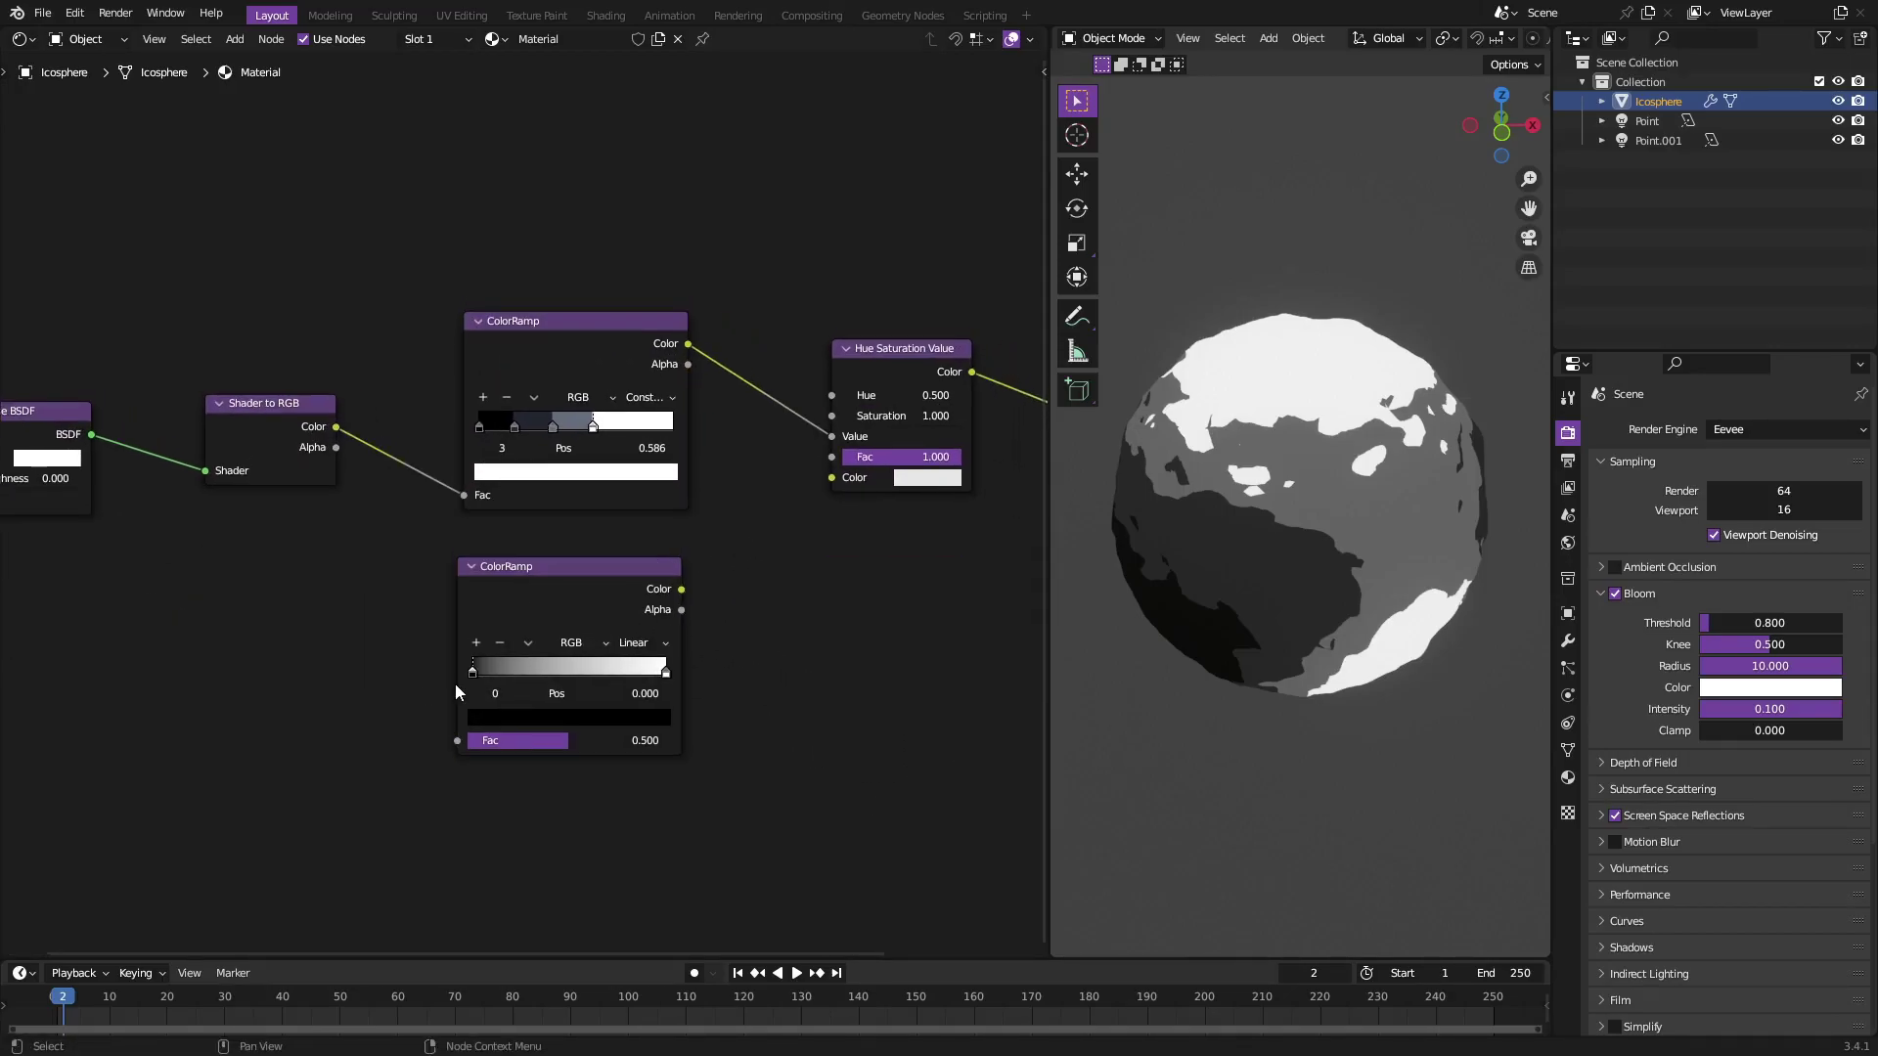
Set the lower ColorRamp's interpolation to Constant and move its white stop to position 0.600.
left_click_drag(473, 671, 383, 688)
scroll(526, 508, "up", 2)
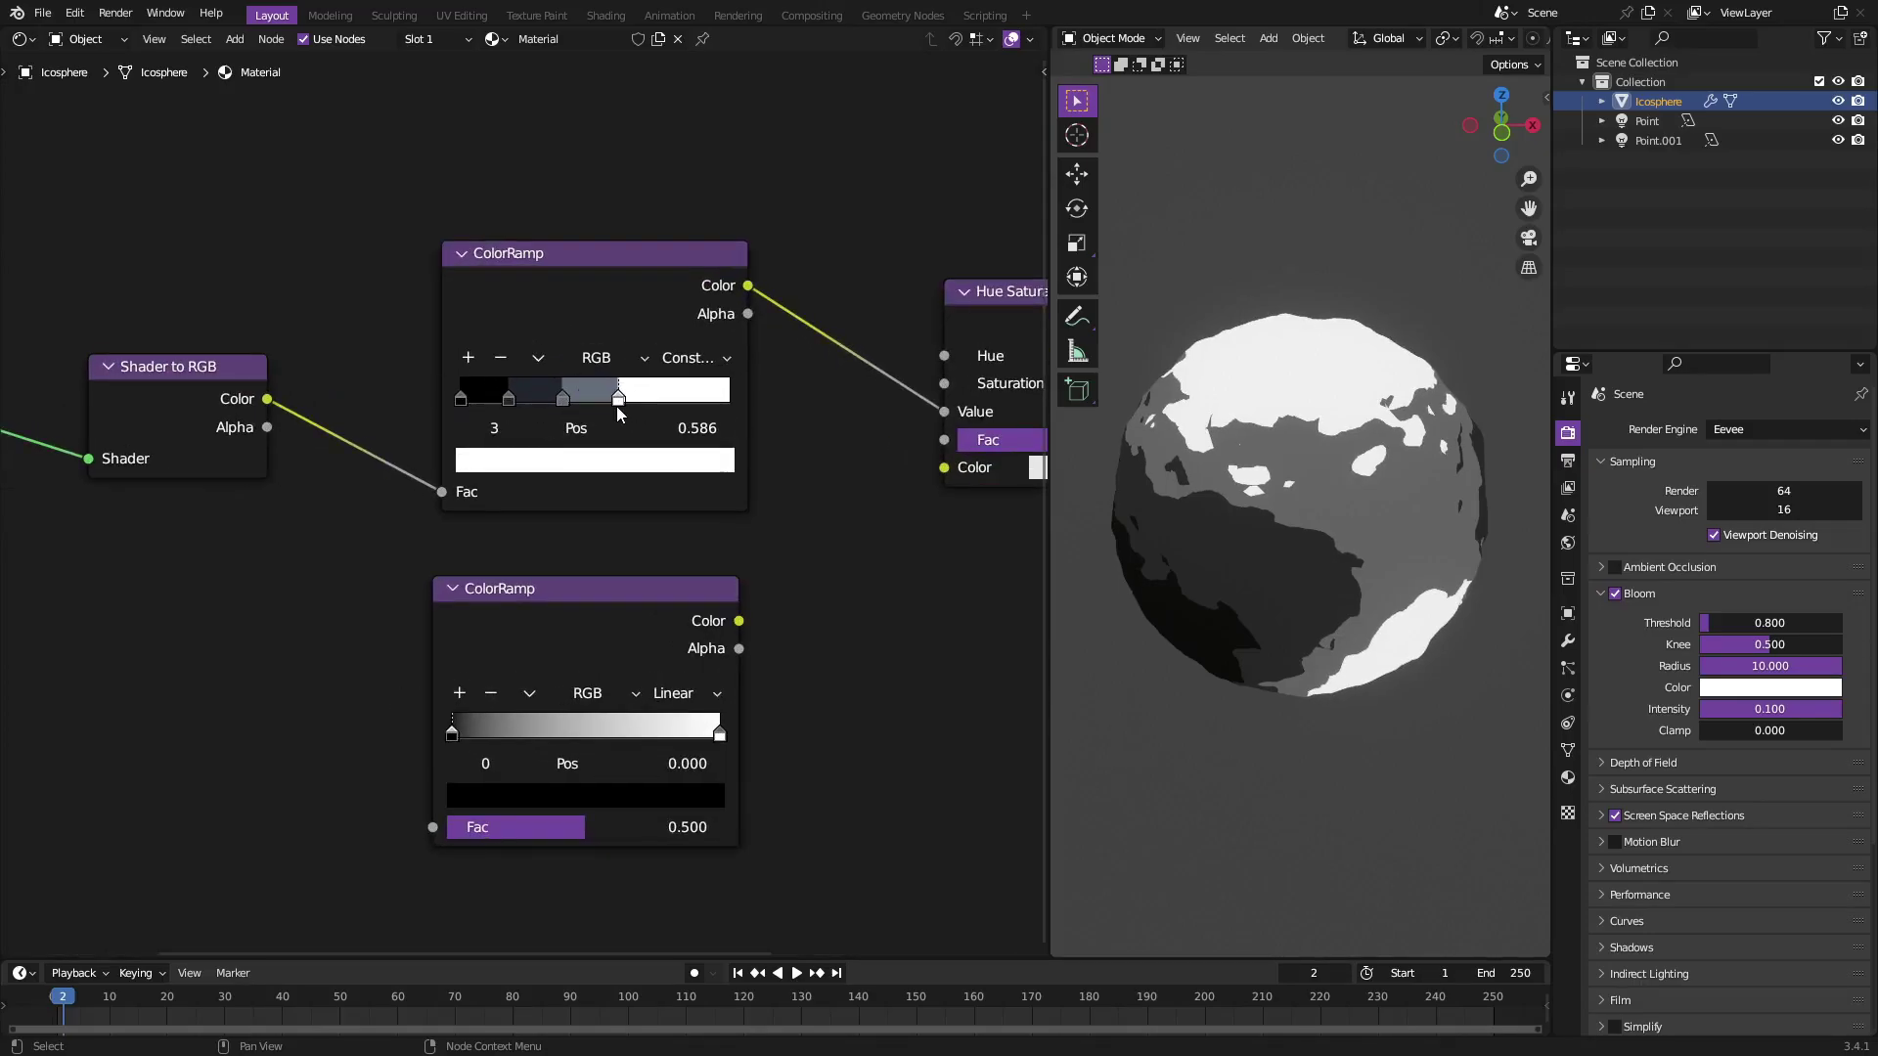
middle_click_drag(407, 380, 373, 377)
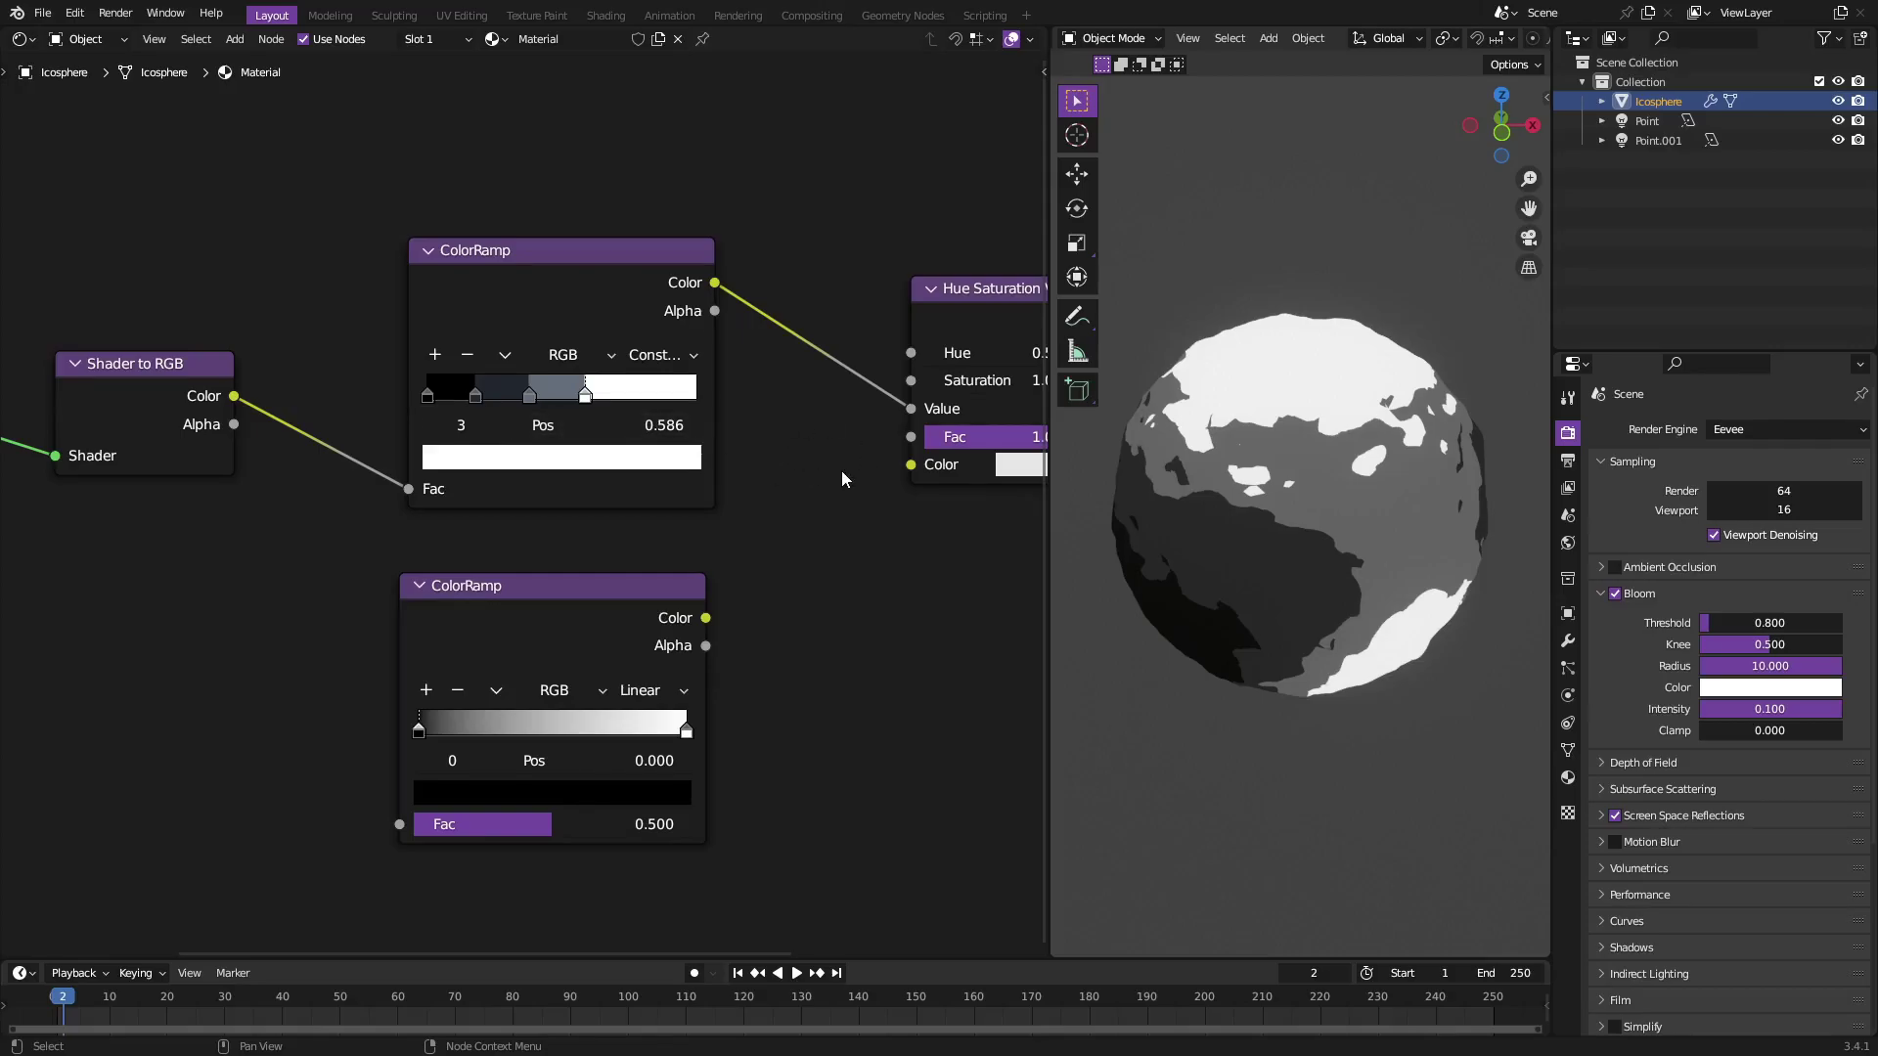
left_click(657, 690)
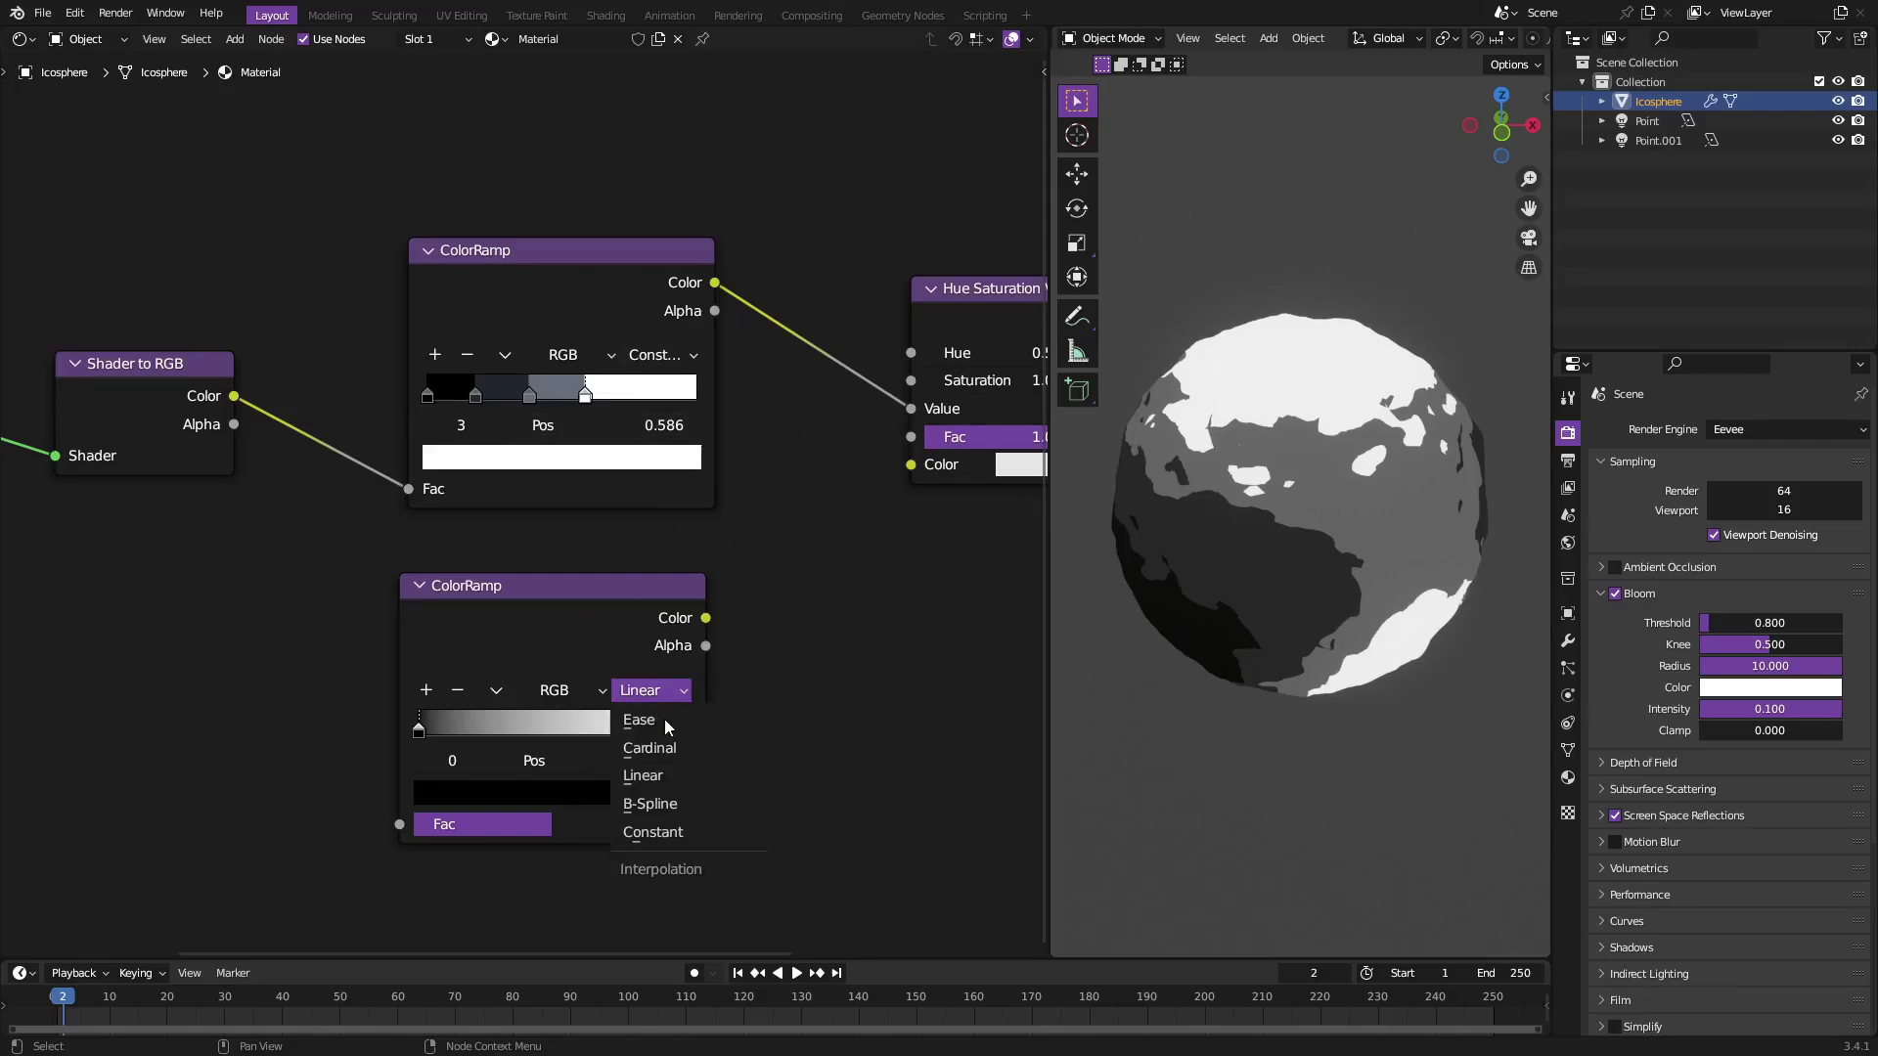
left_click(674, 831)
left_click(687, 731)
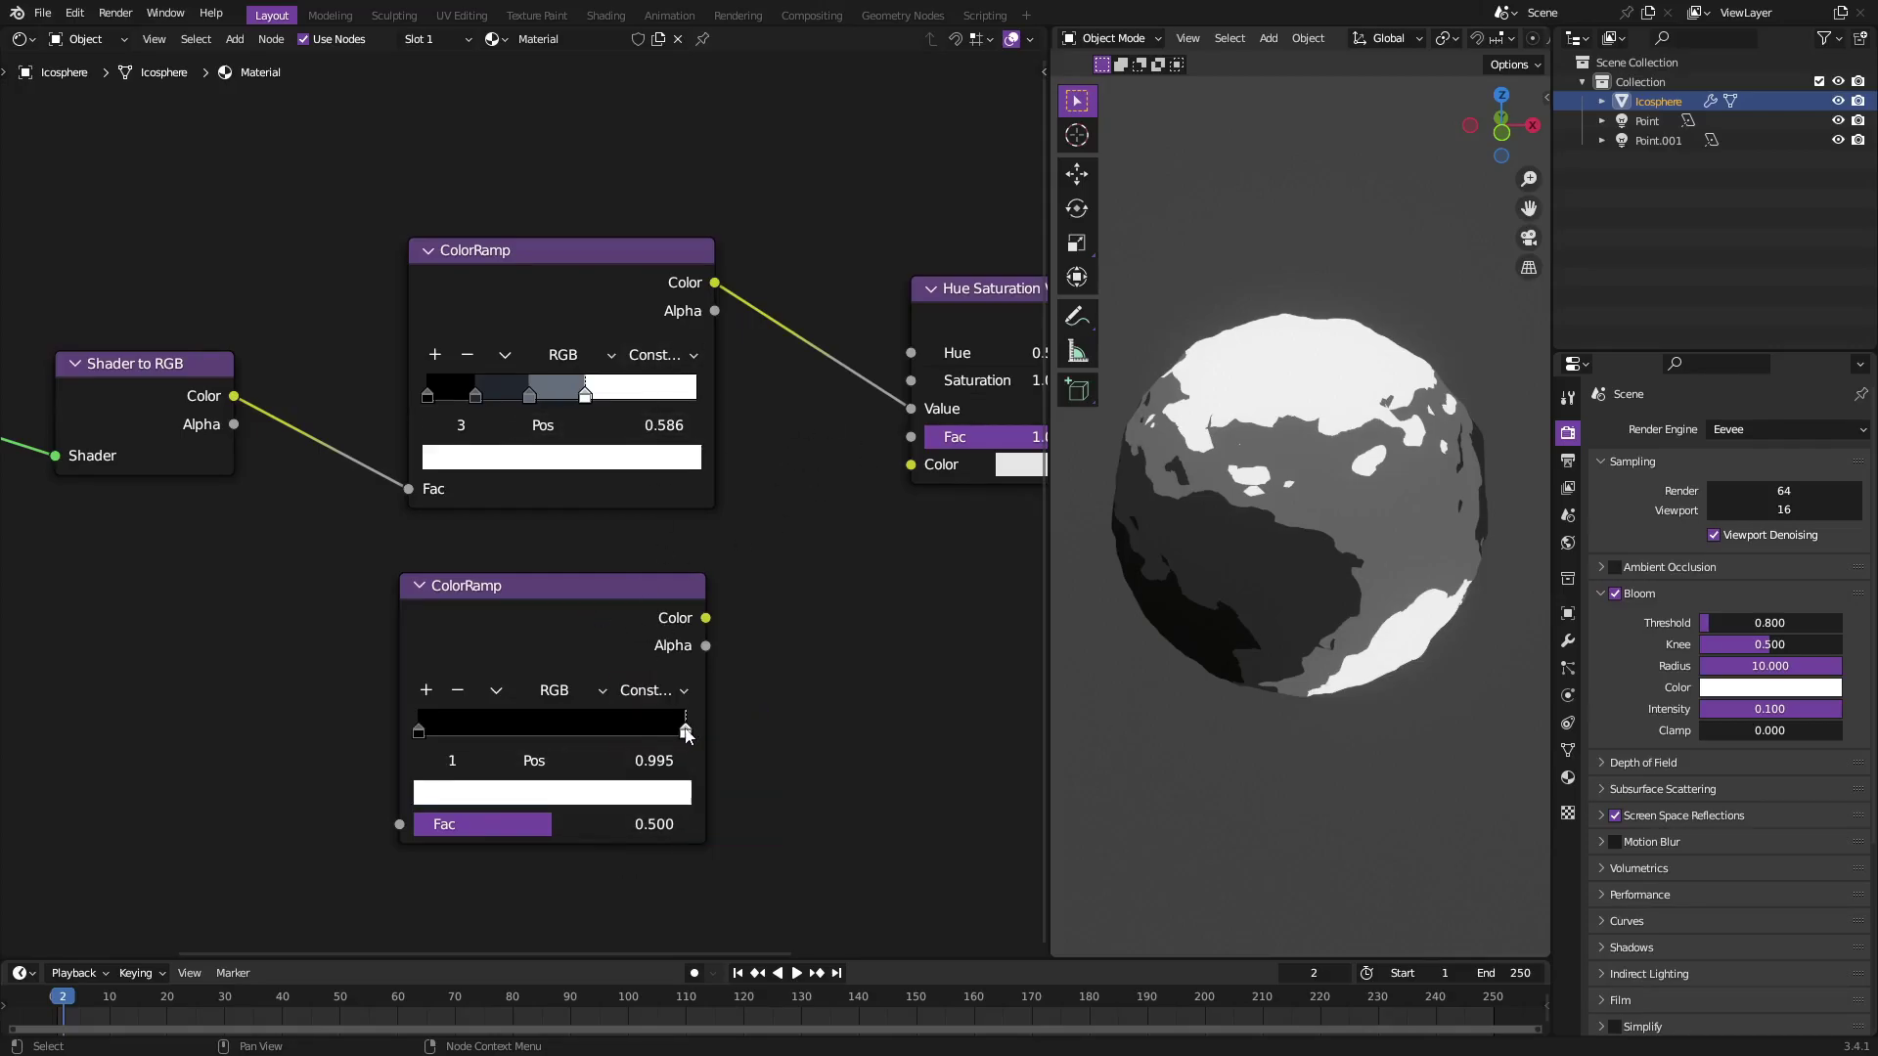
left_click_drag(687, 732, 579, 730)
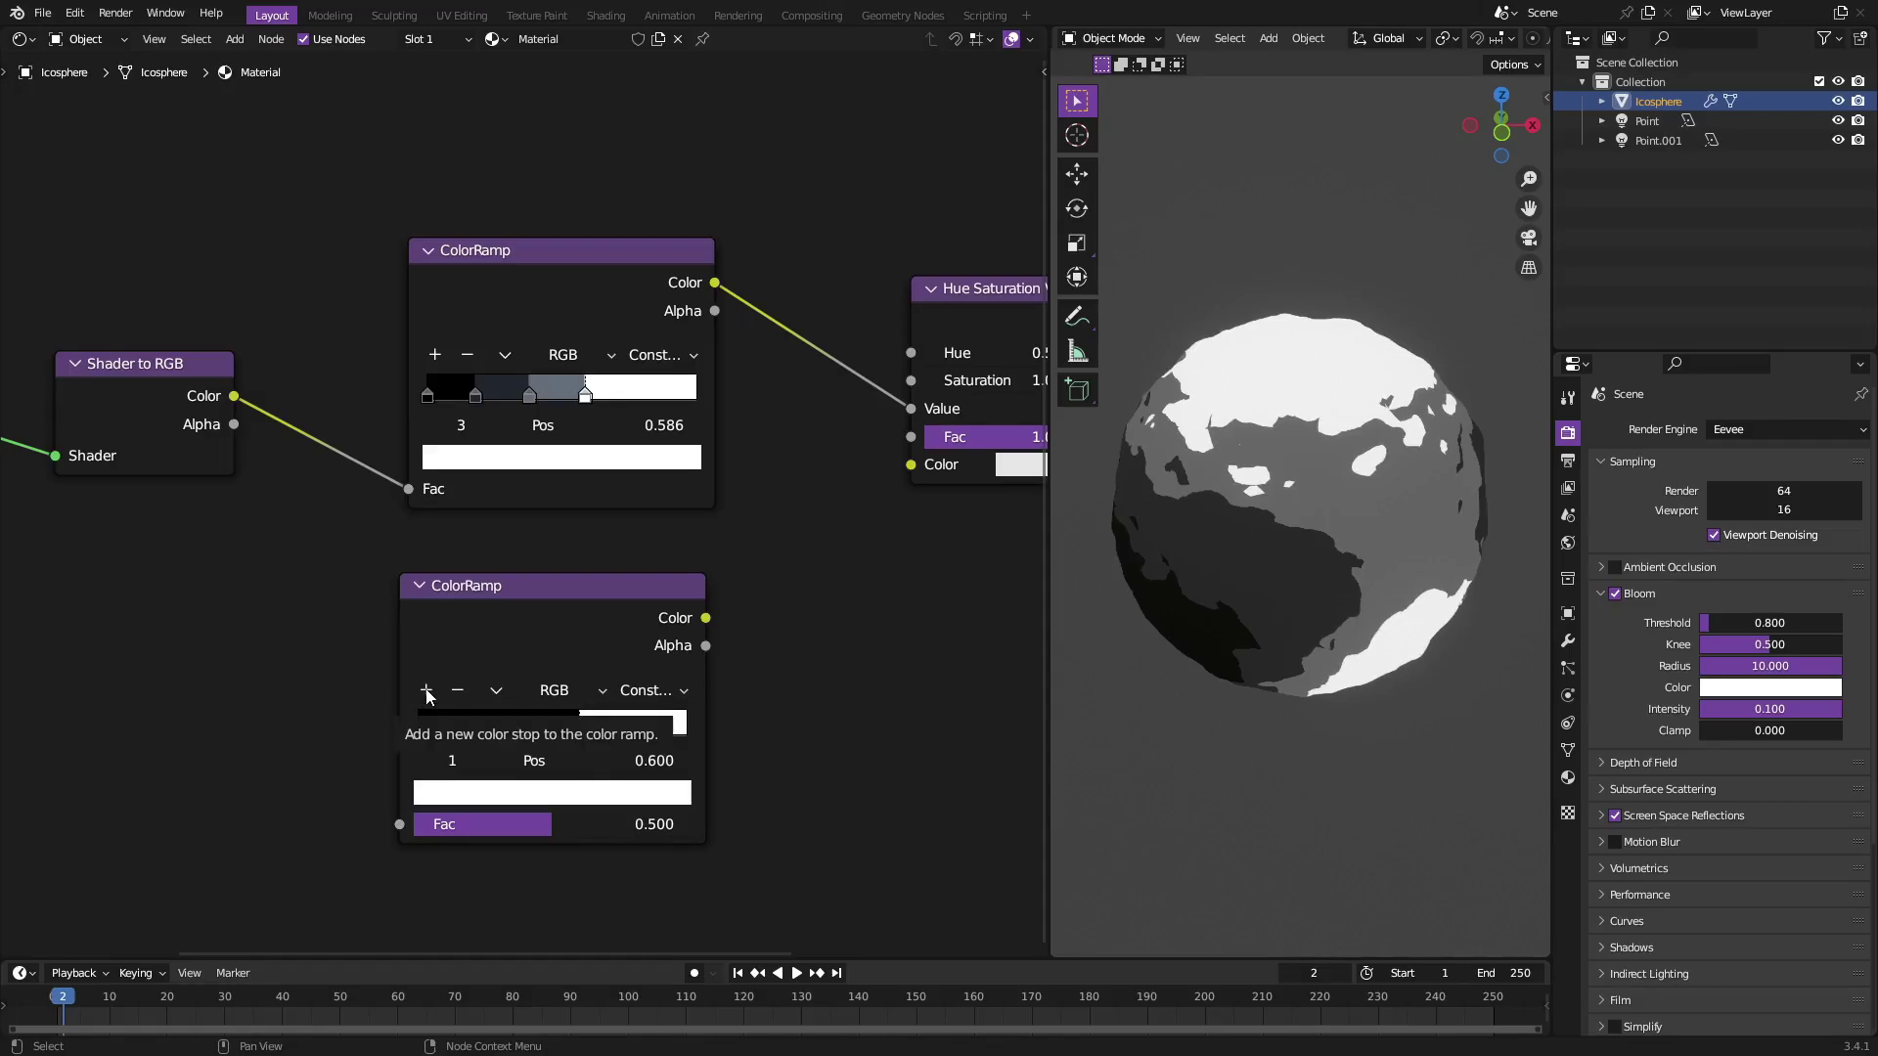
Add two color stops to the lower ColorRamp and place them at positions 0.195 and 0.386.
left_click(422, 732)
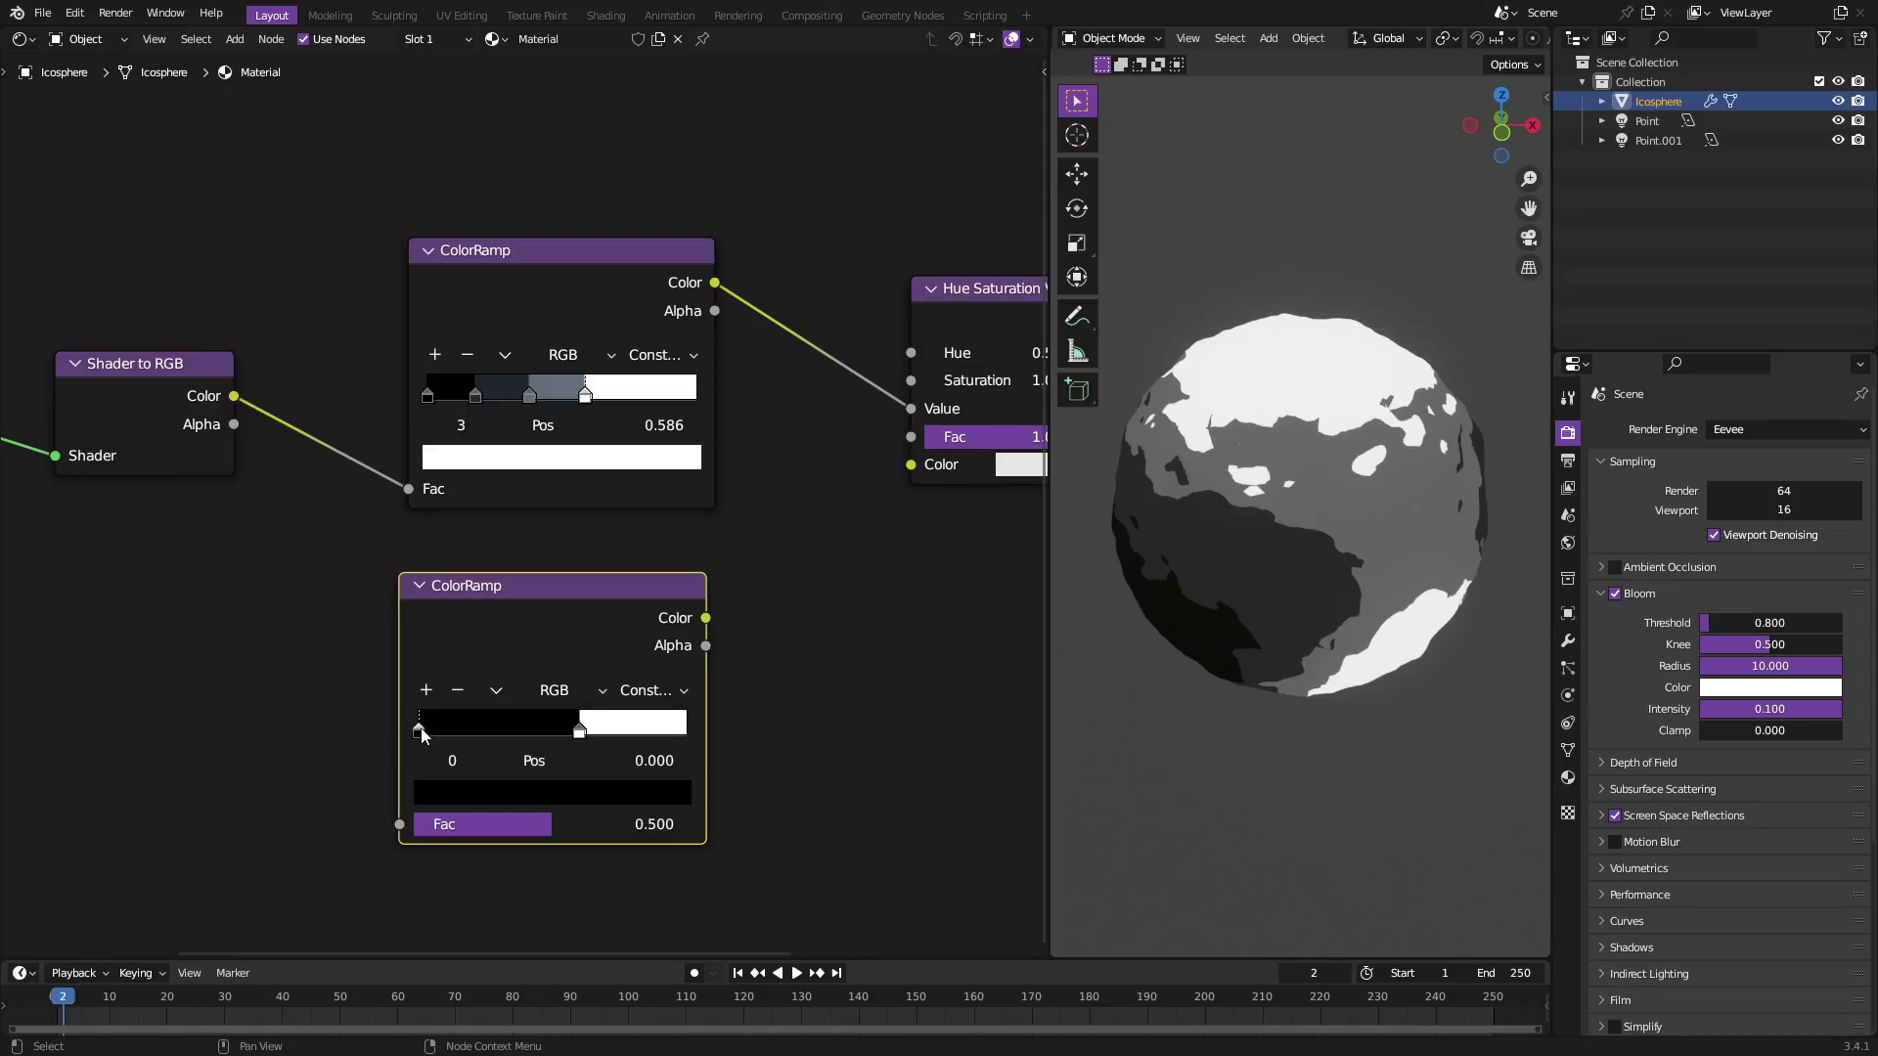
left_click(427, 689)
left_click(427, 690)
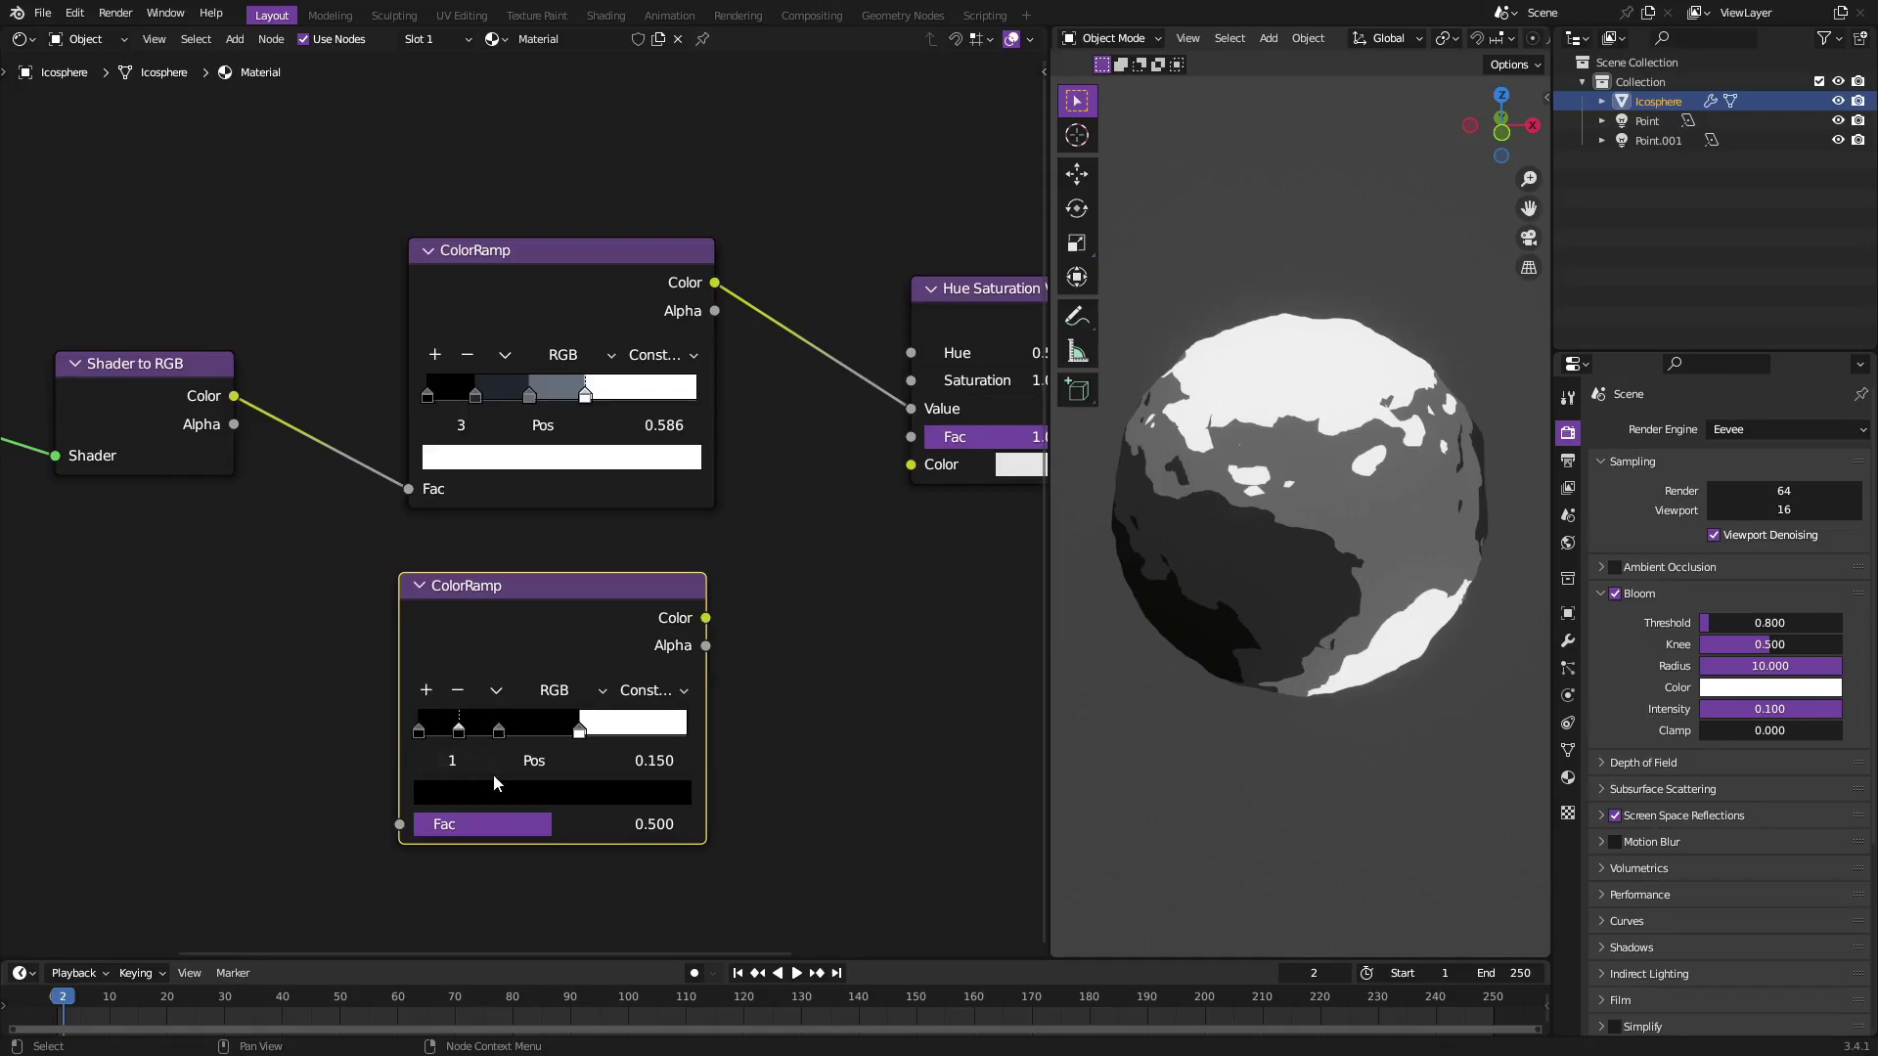
mouse_move(502, 732)
left_mouse_down()
mouse_move(528, 730)
mouse_move(470, 729)
left_mouse_up()
left_click(525, 730)
left_click(471, 730)
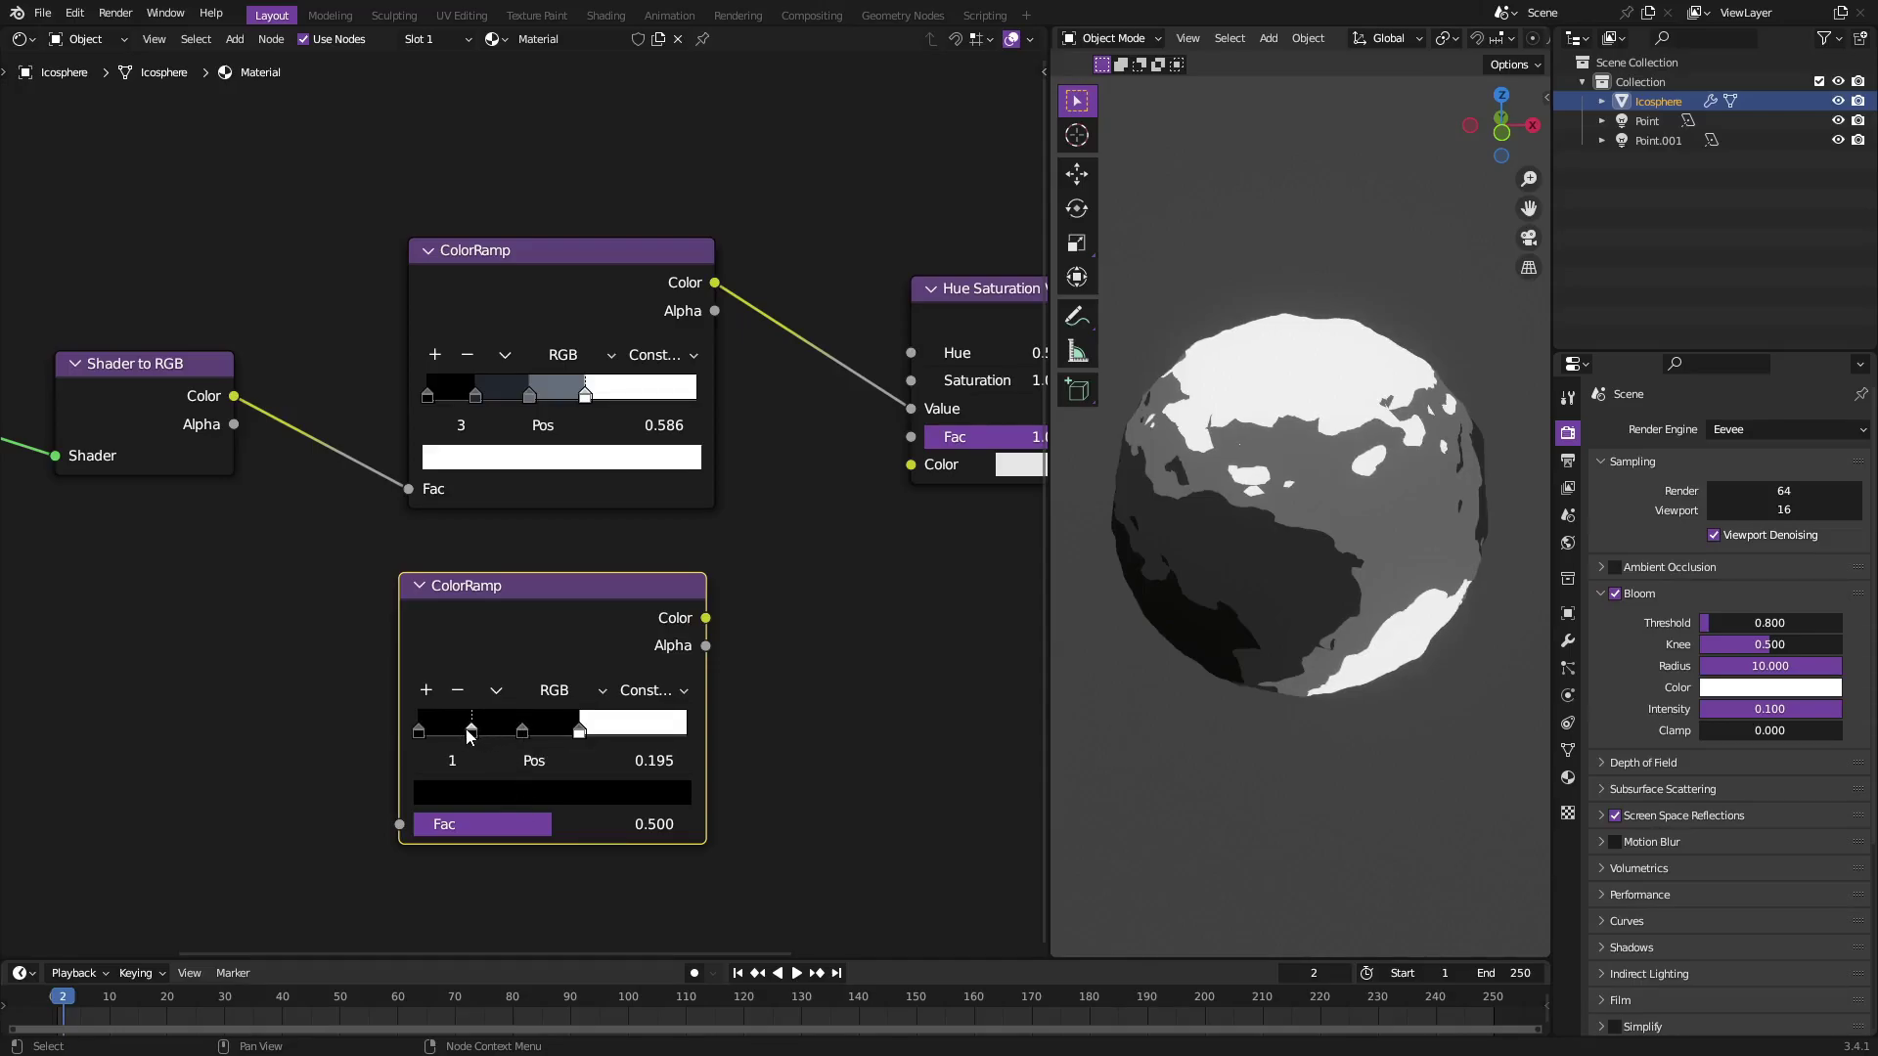
Color the lower ColorRamp's stop at position 0.195 a dark blue.
left_click(495, 793)
left_click(633, 568)
left_click_drag(532, 521, 545, 474)
left_click_drag(631, 573, 633, 566)
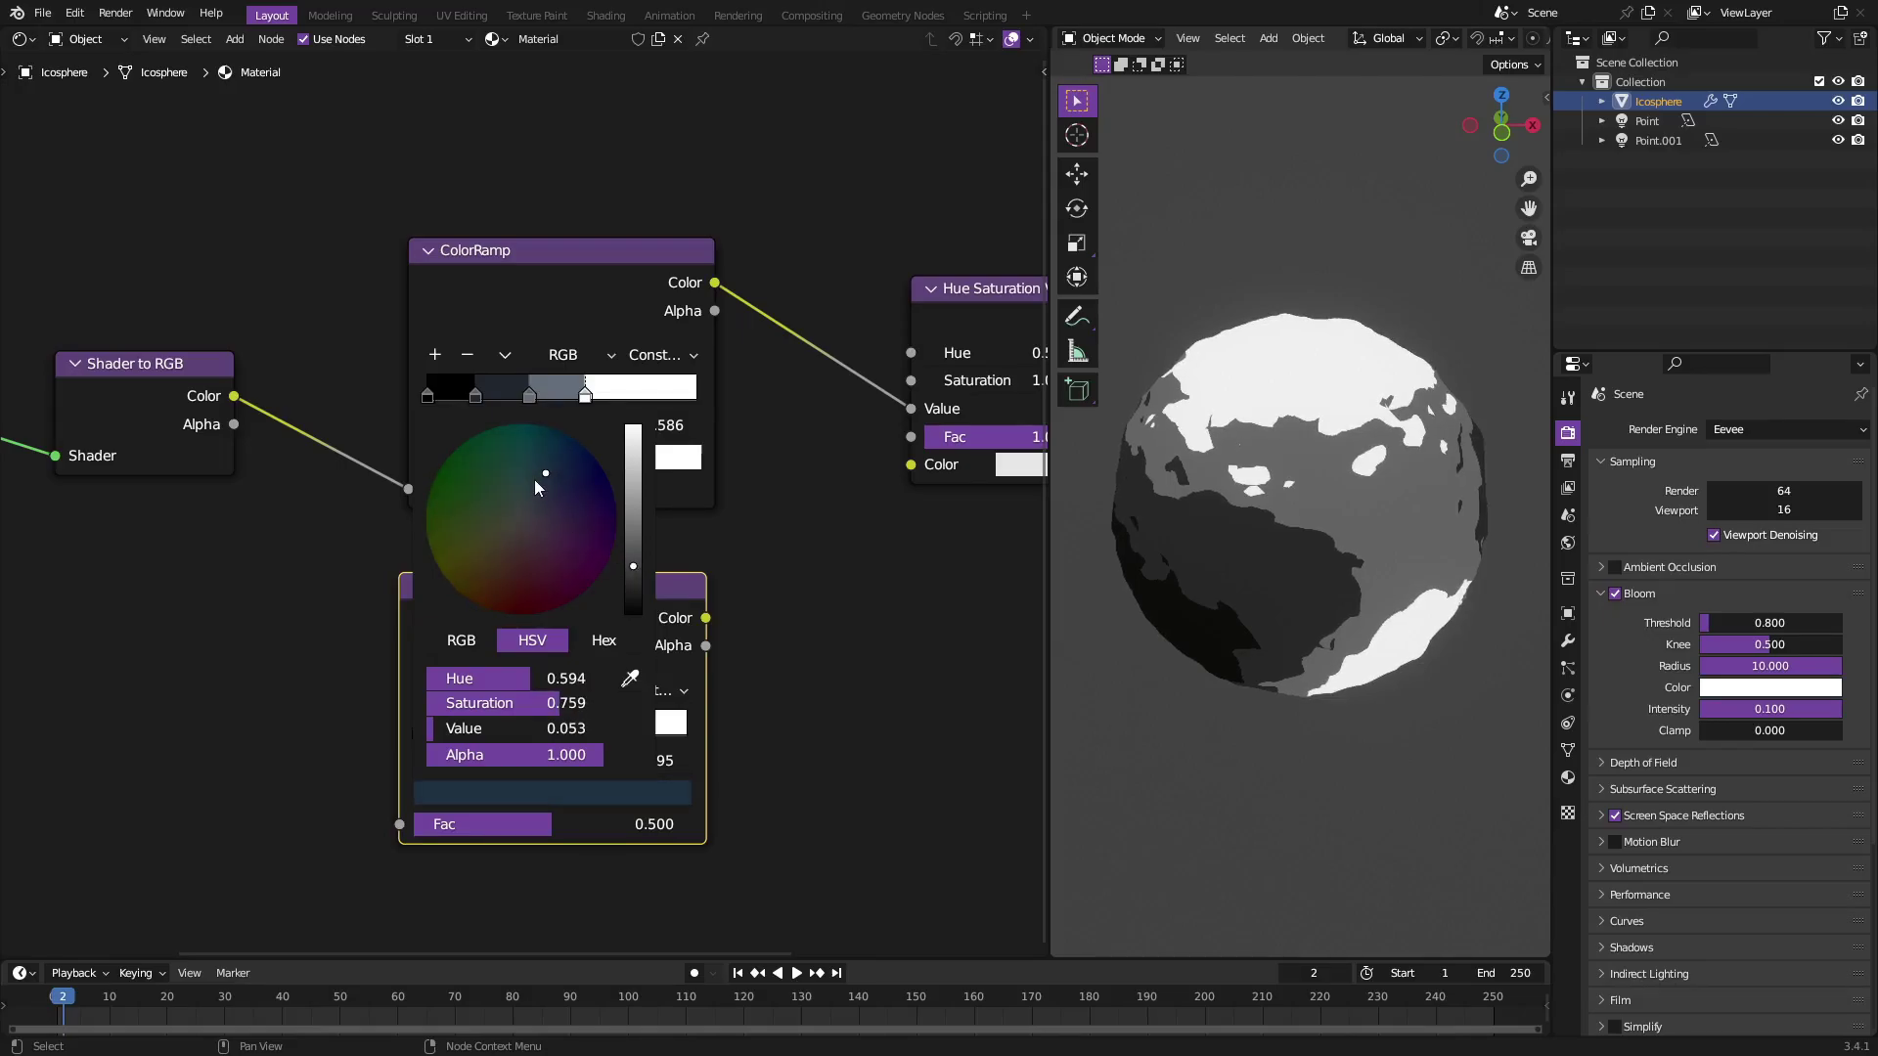
left_click_drag(534, 479, 544, 490)
left_click(345, 770)
Color the lower ColorRamp's stop at position 0.386 a lighter blue-grey.
left_click(521, 732)
left_click(551, 793)
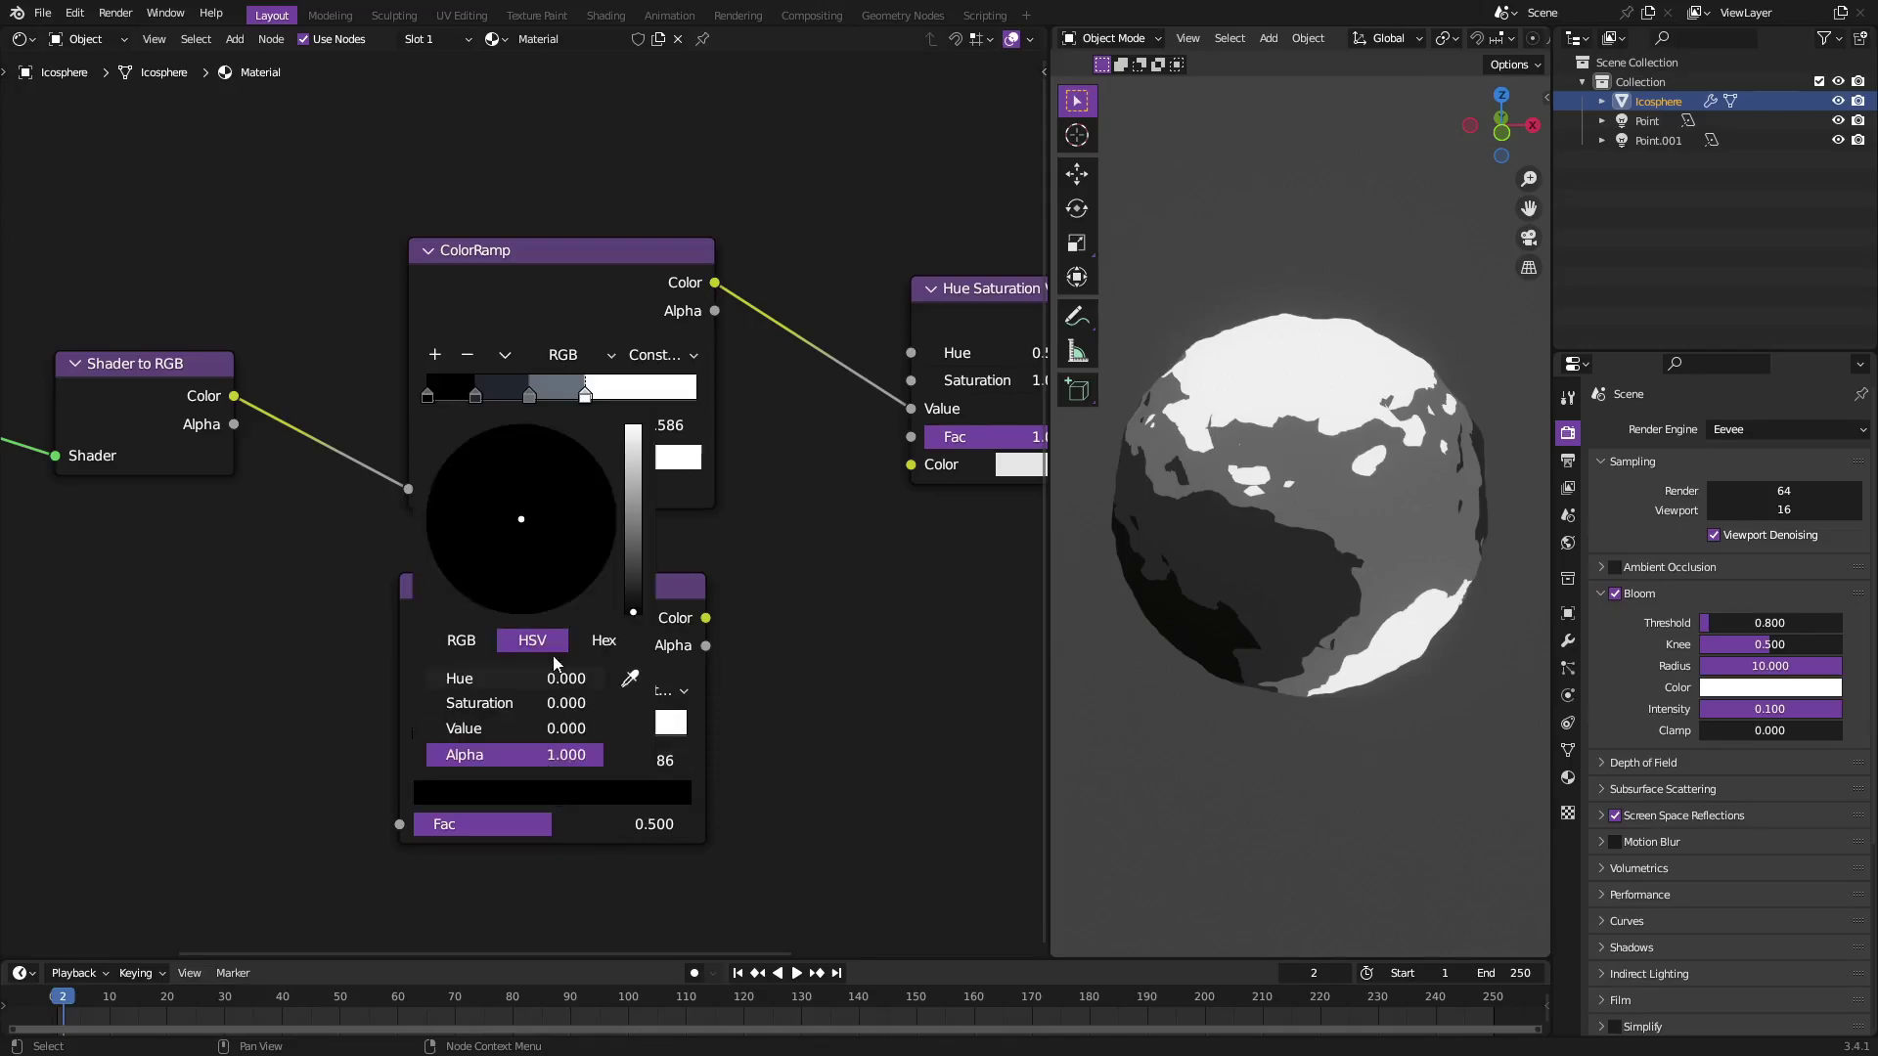
left_click_drag(536, 511, 537, 510)
left_click_drag(633, 597, 633, 575)
left_click_drag(541, 510, 534, 500)
left_click_drag(633, 573, 632, 538)
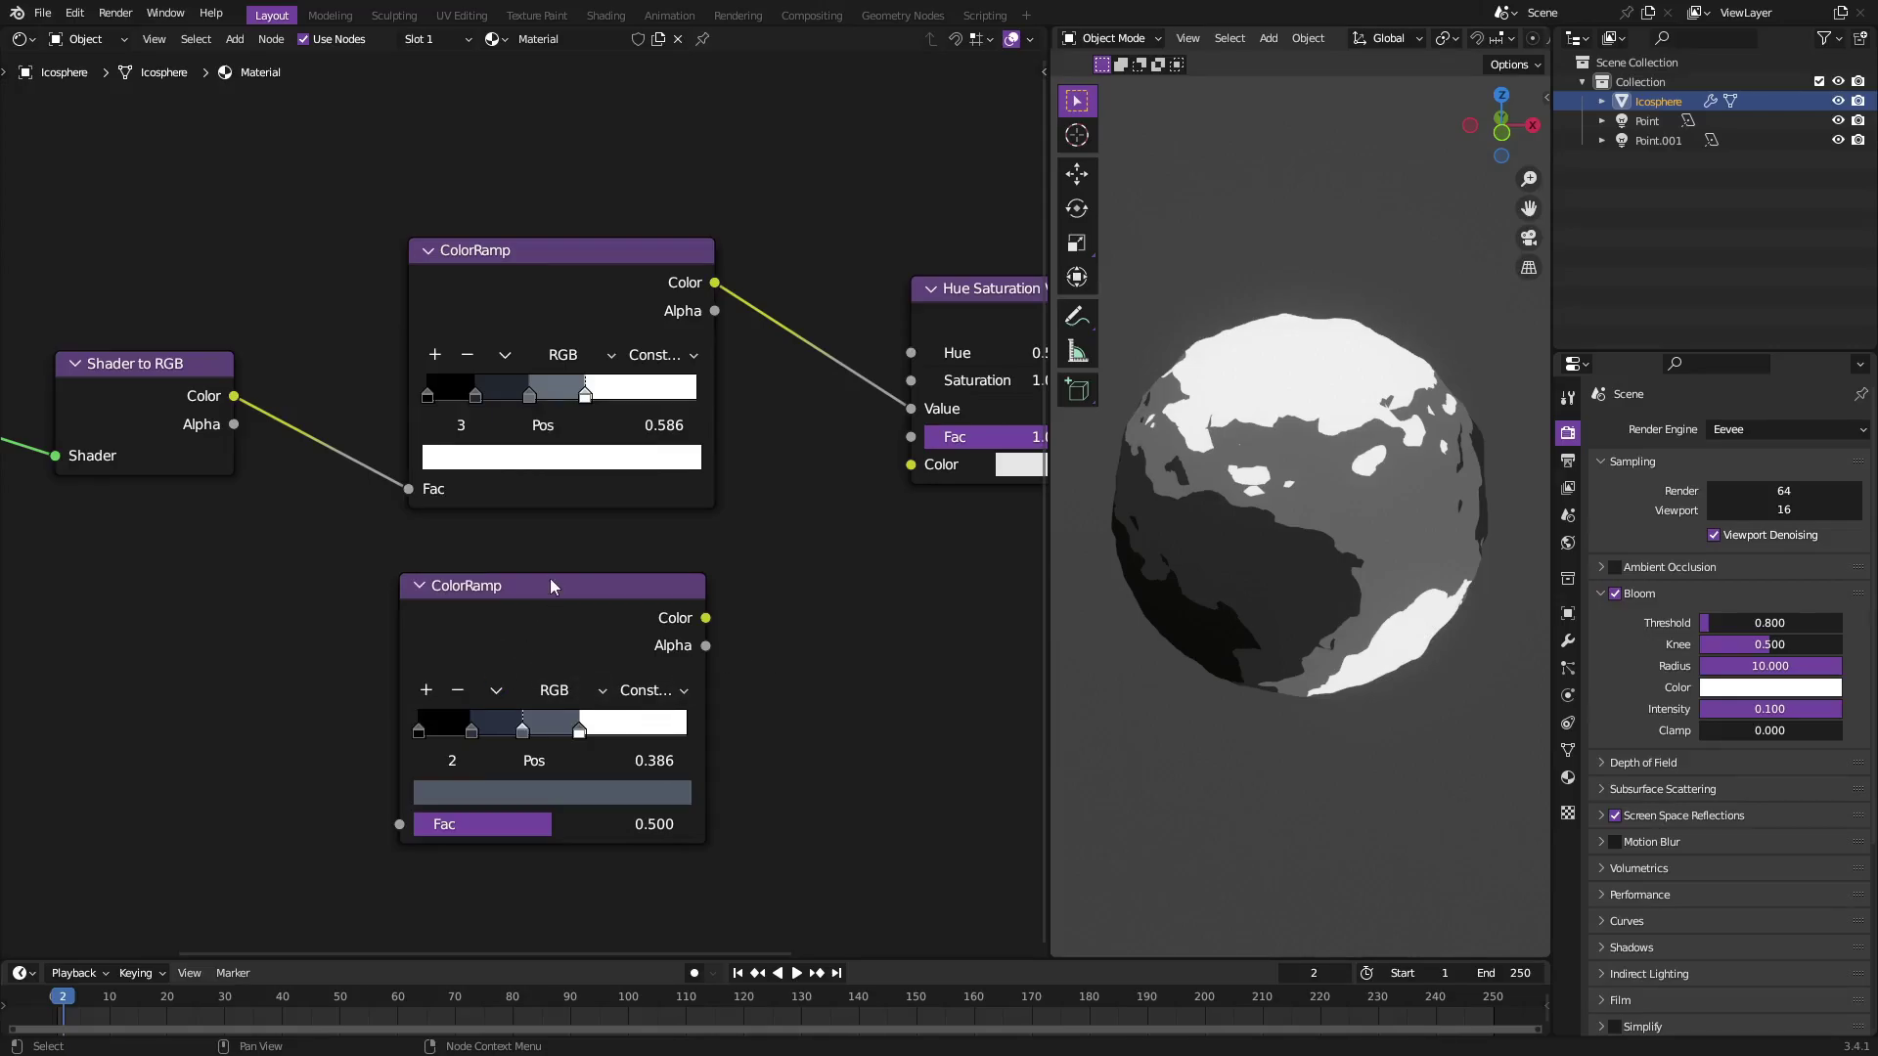
Examine the hex colours and positions of the four stops in the upper ColorRamp connected to the Shader to RGB node.
left_click(474, 393)
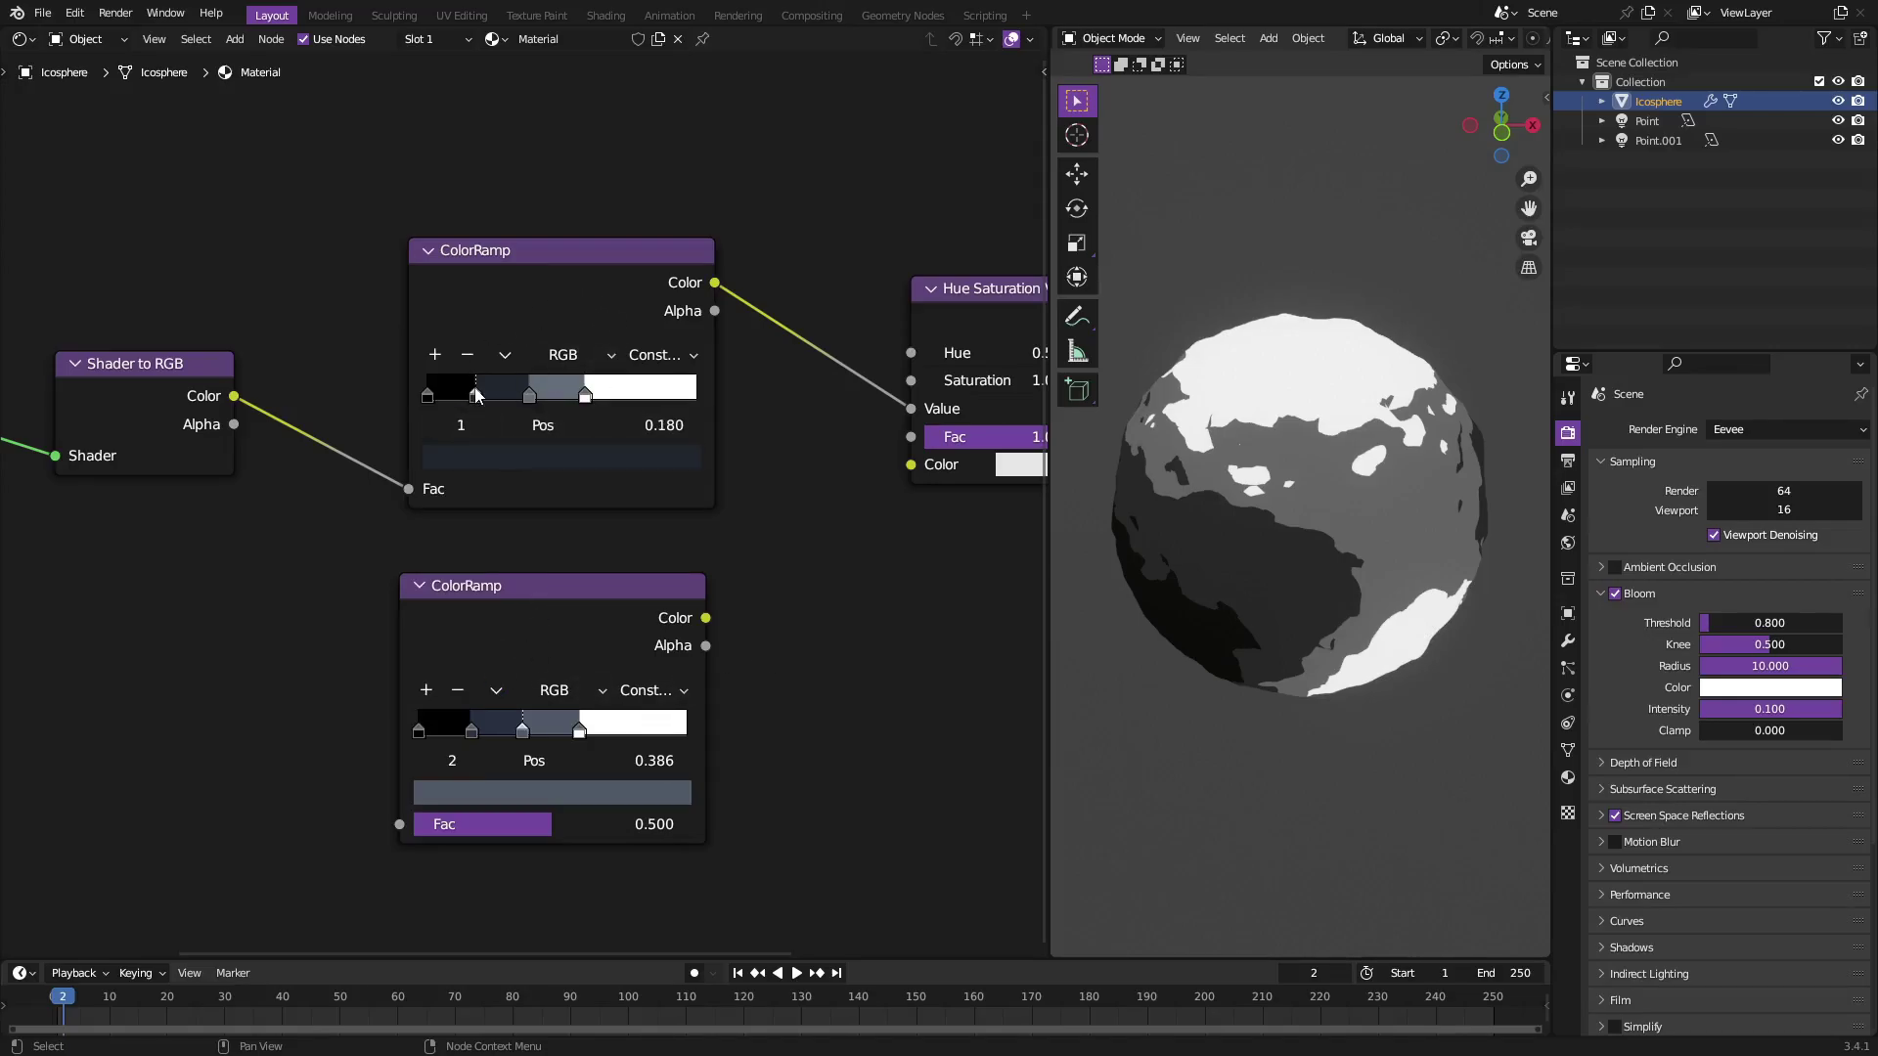
left_click(508, 460)
left_click(613, 309)
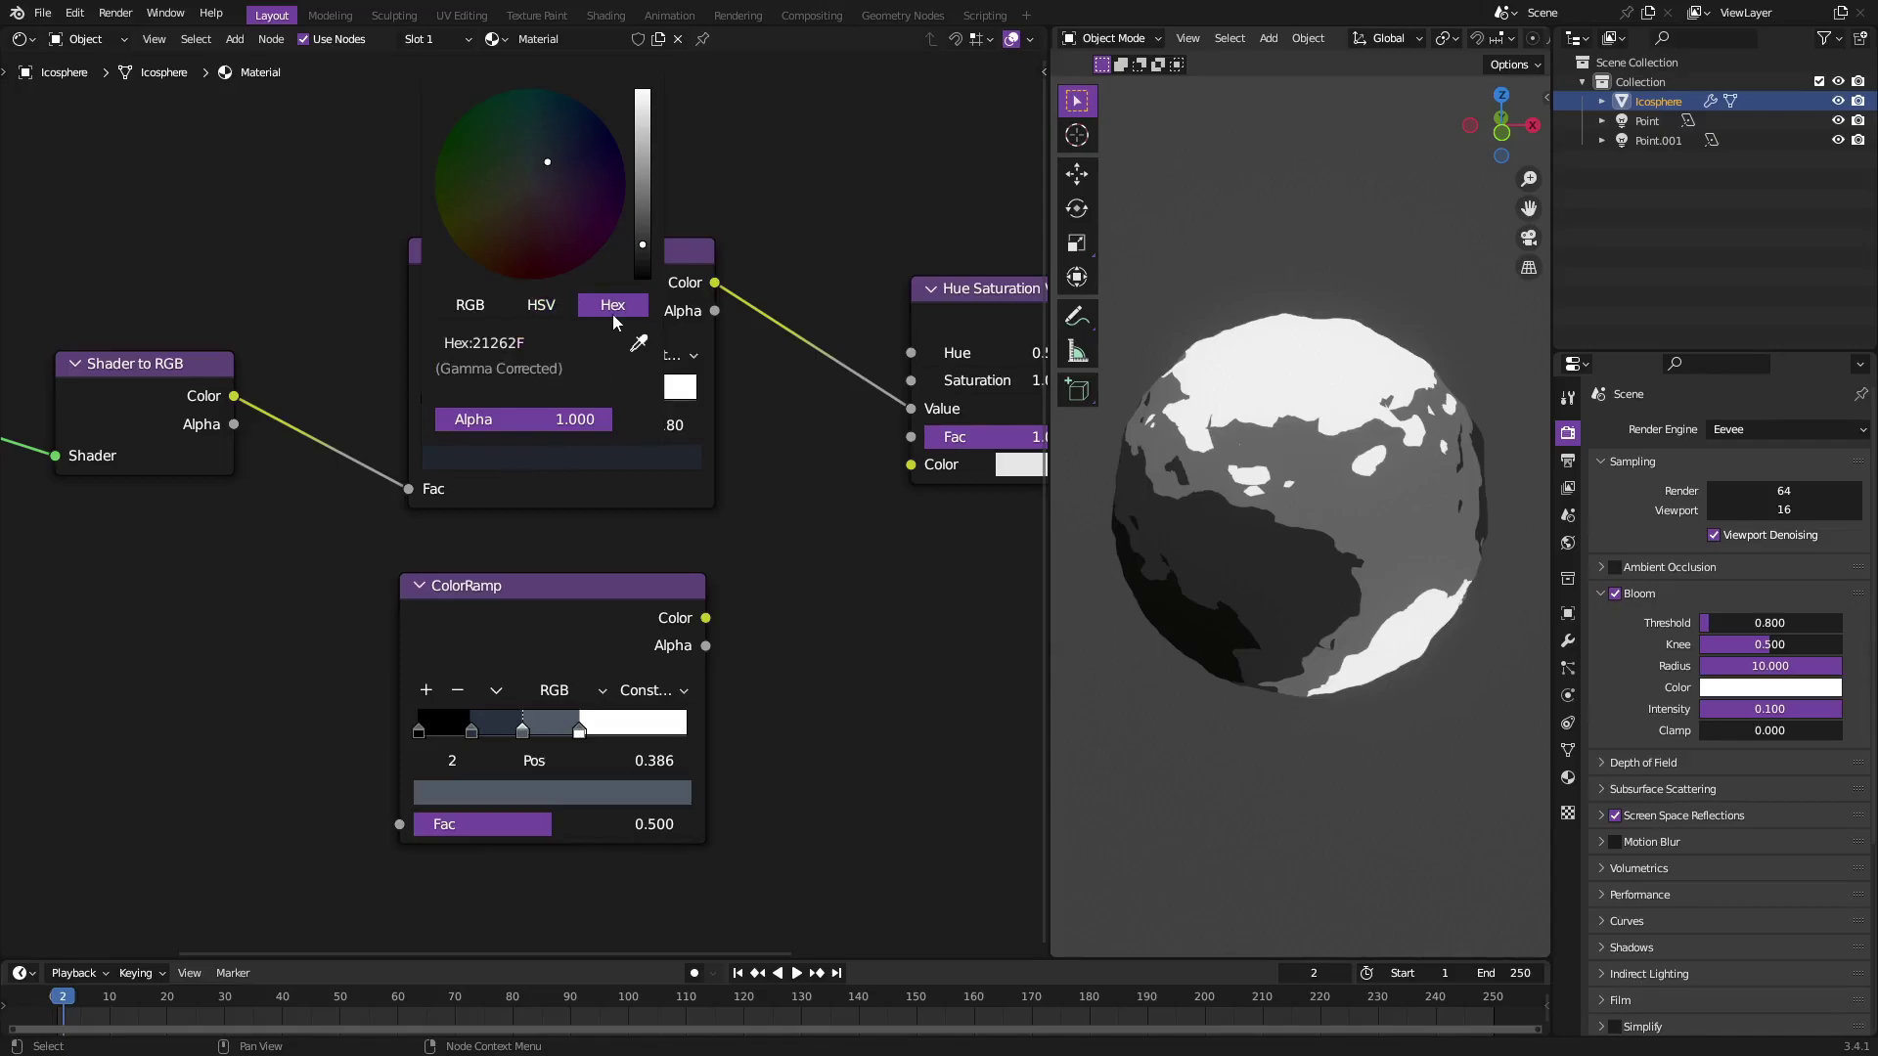
left_click(560, 348)
left_click(800, 536)
left_click(530, 394)
left_click(550, 456)
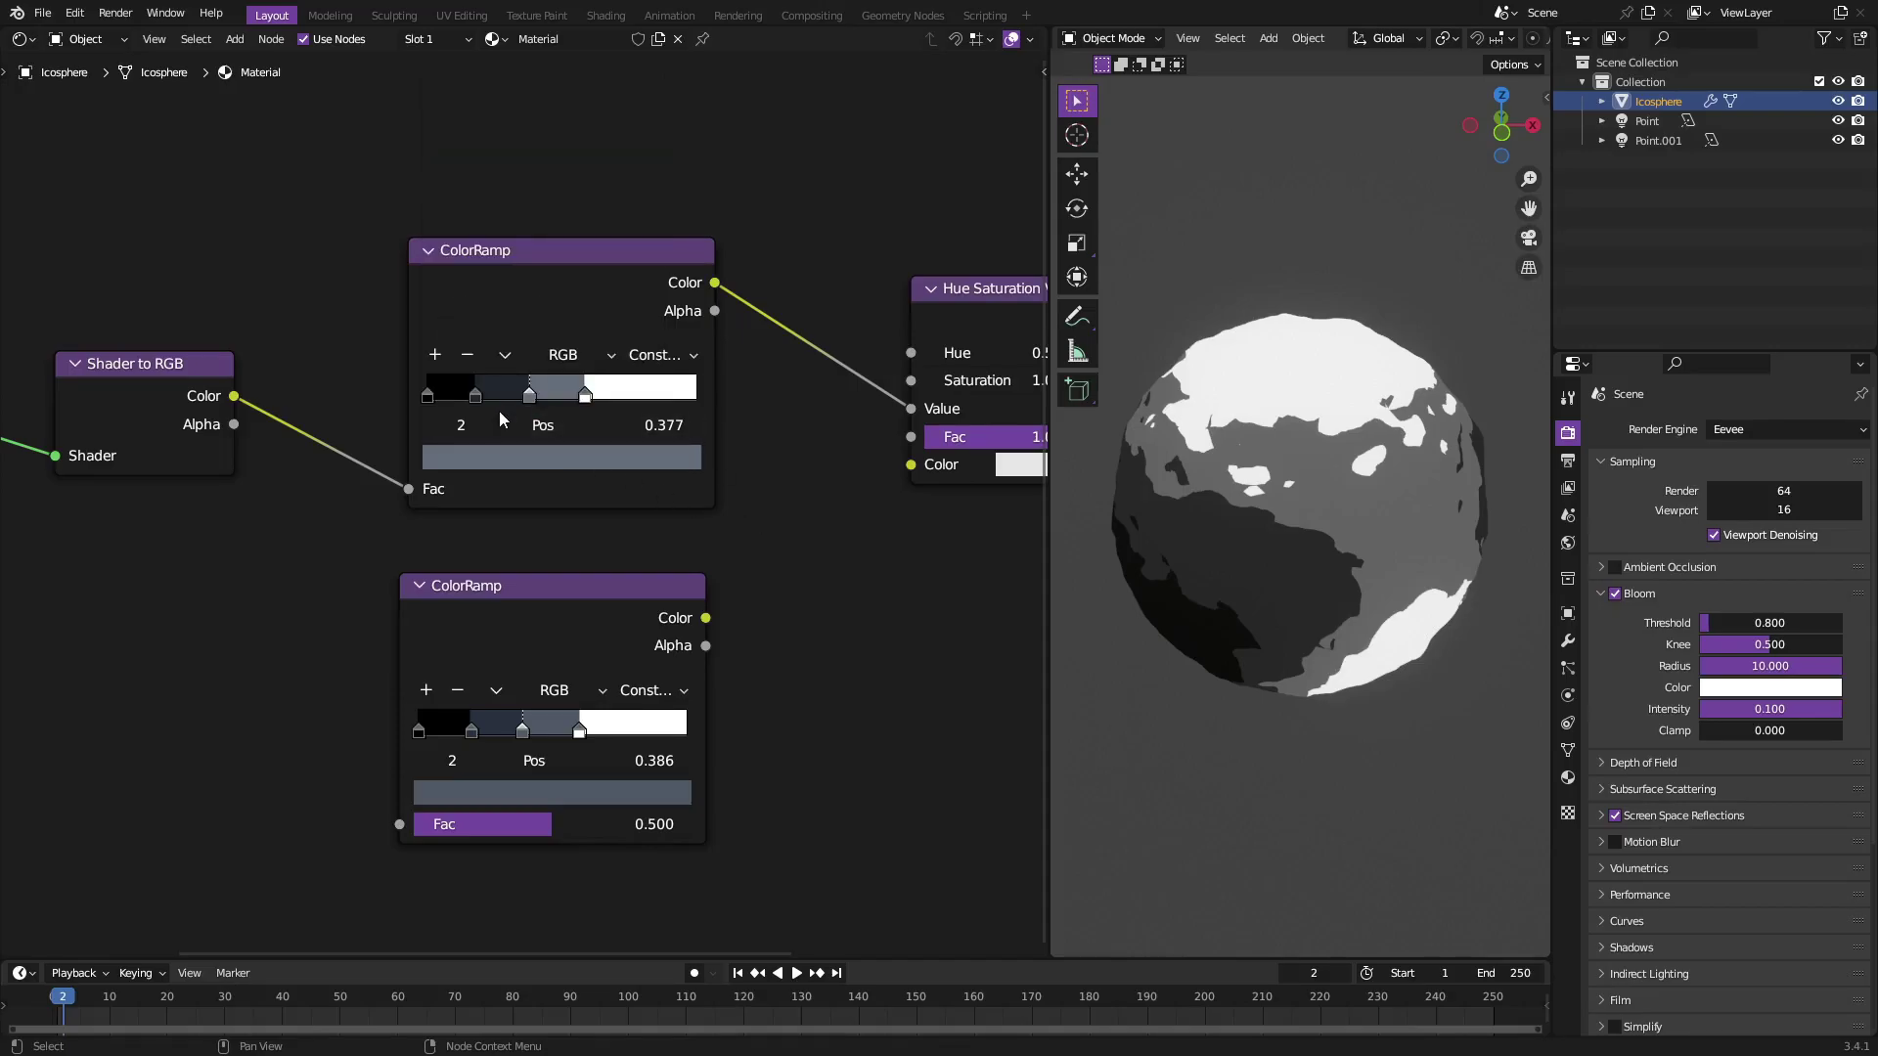
left_click(474, 395)
left_click(429, 395)
left_click(483, 448)
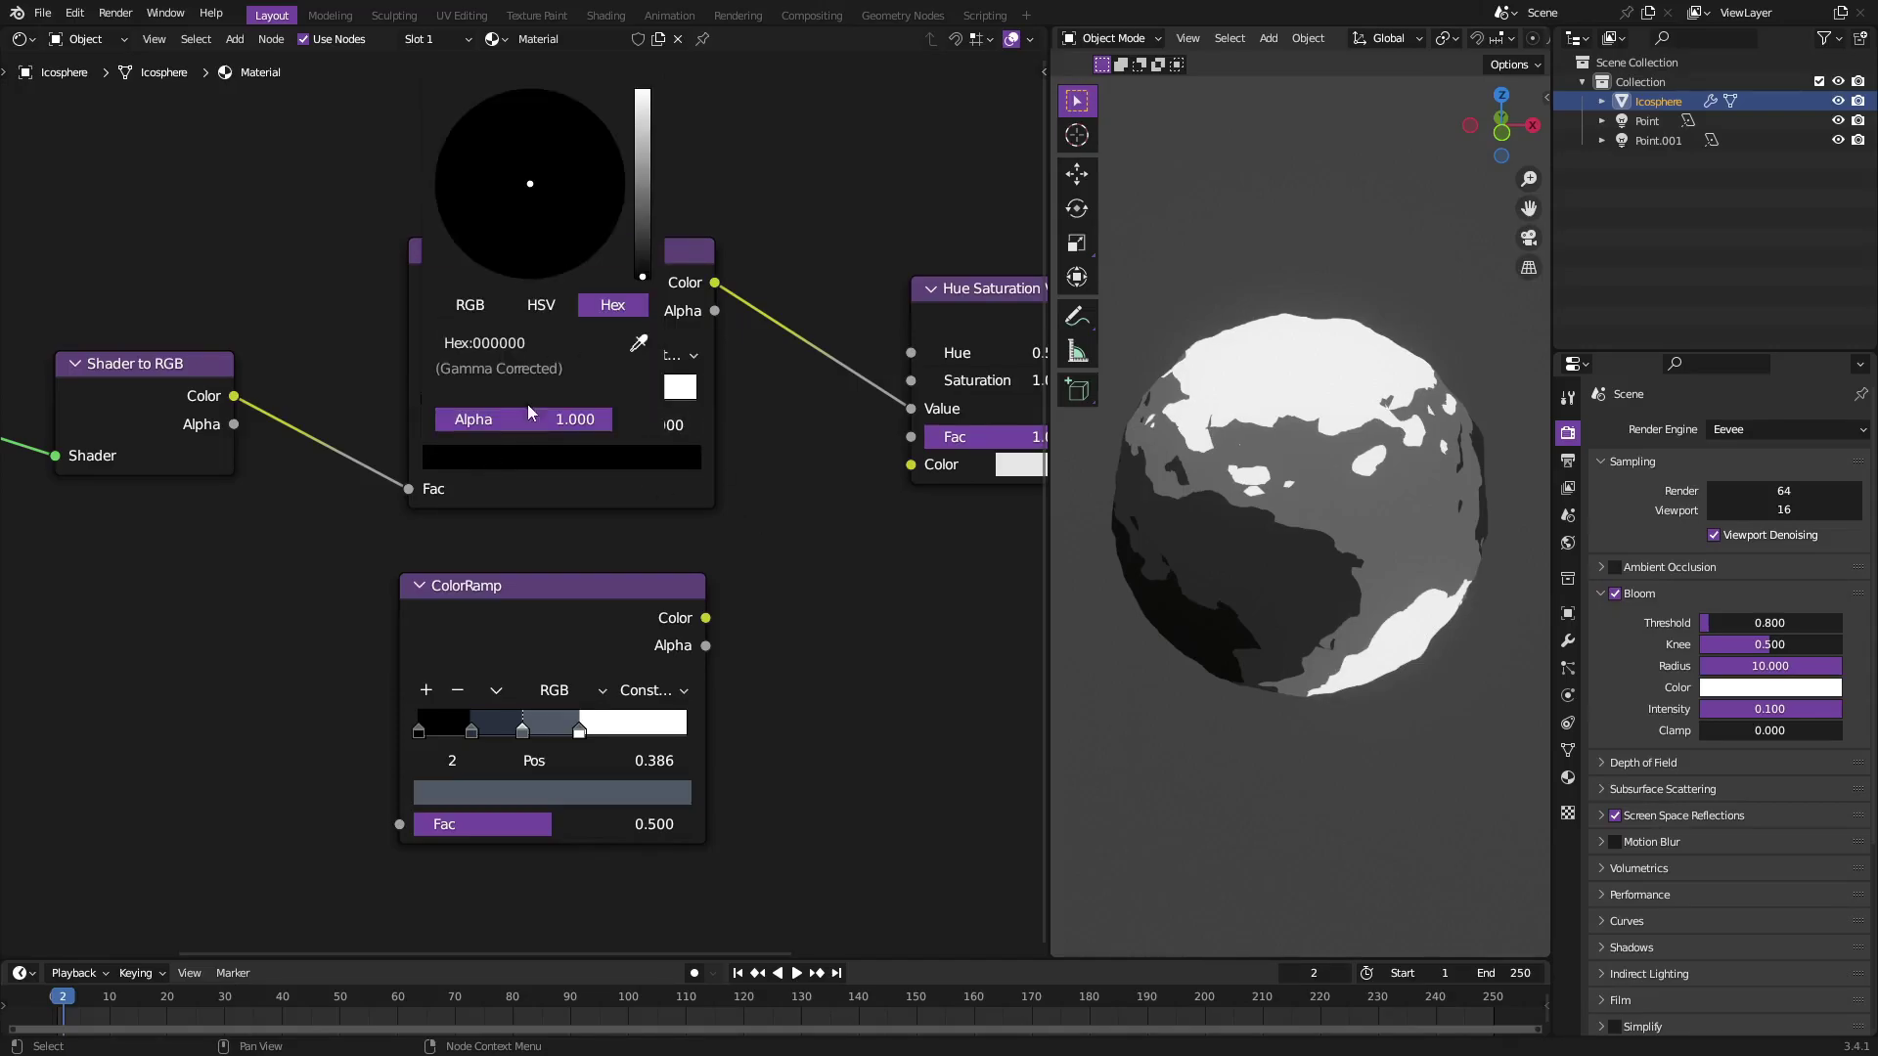
left_click(591, 397)
left_click(602, 460)
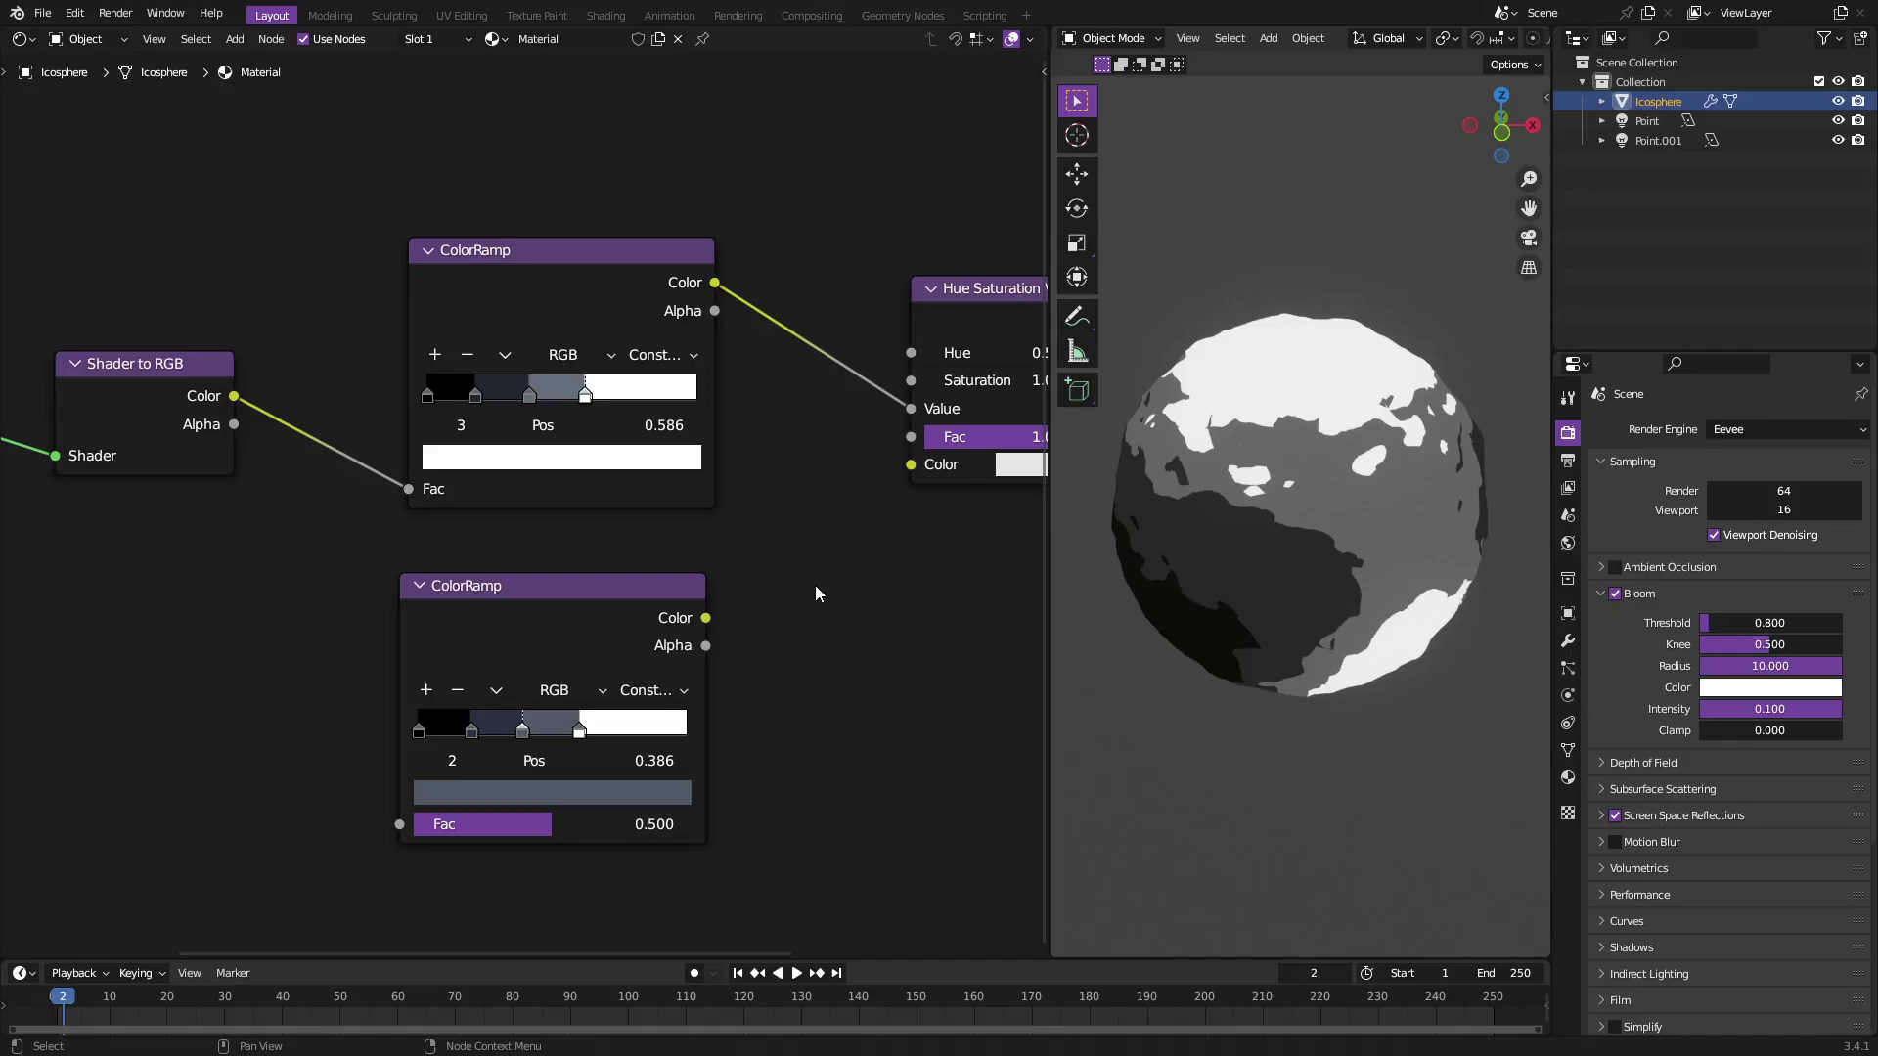
Delete the unconnected lower ColorRamp node.
scroll(816, 577, "down", 1)
left_click(530, 606)
key("x")
scroll(540, 612, "down", 2)
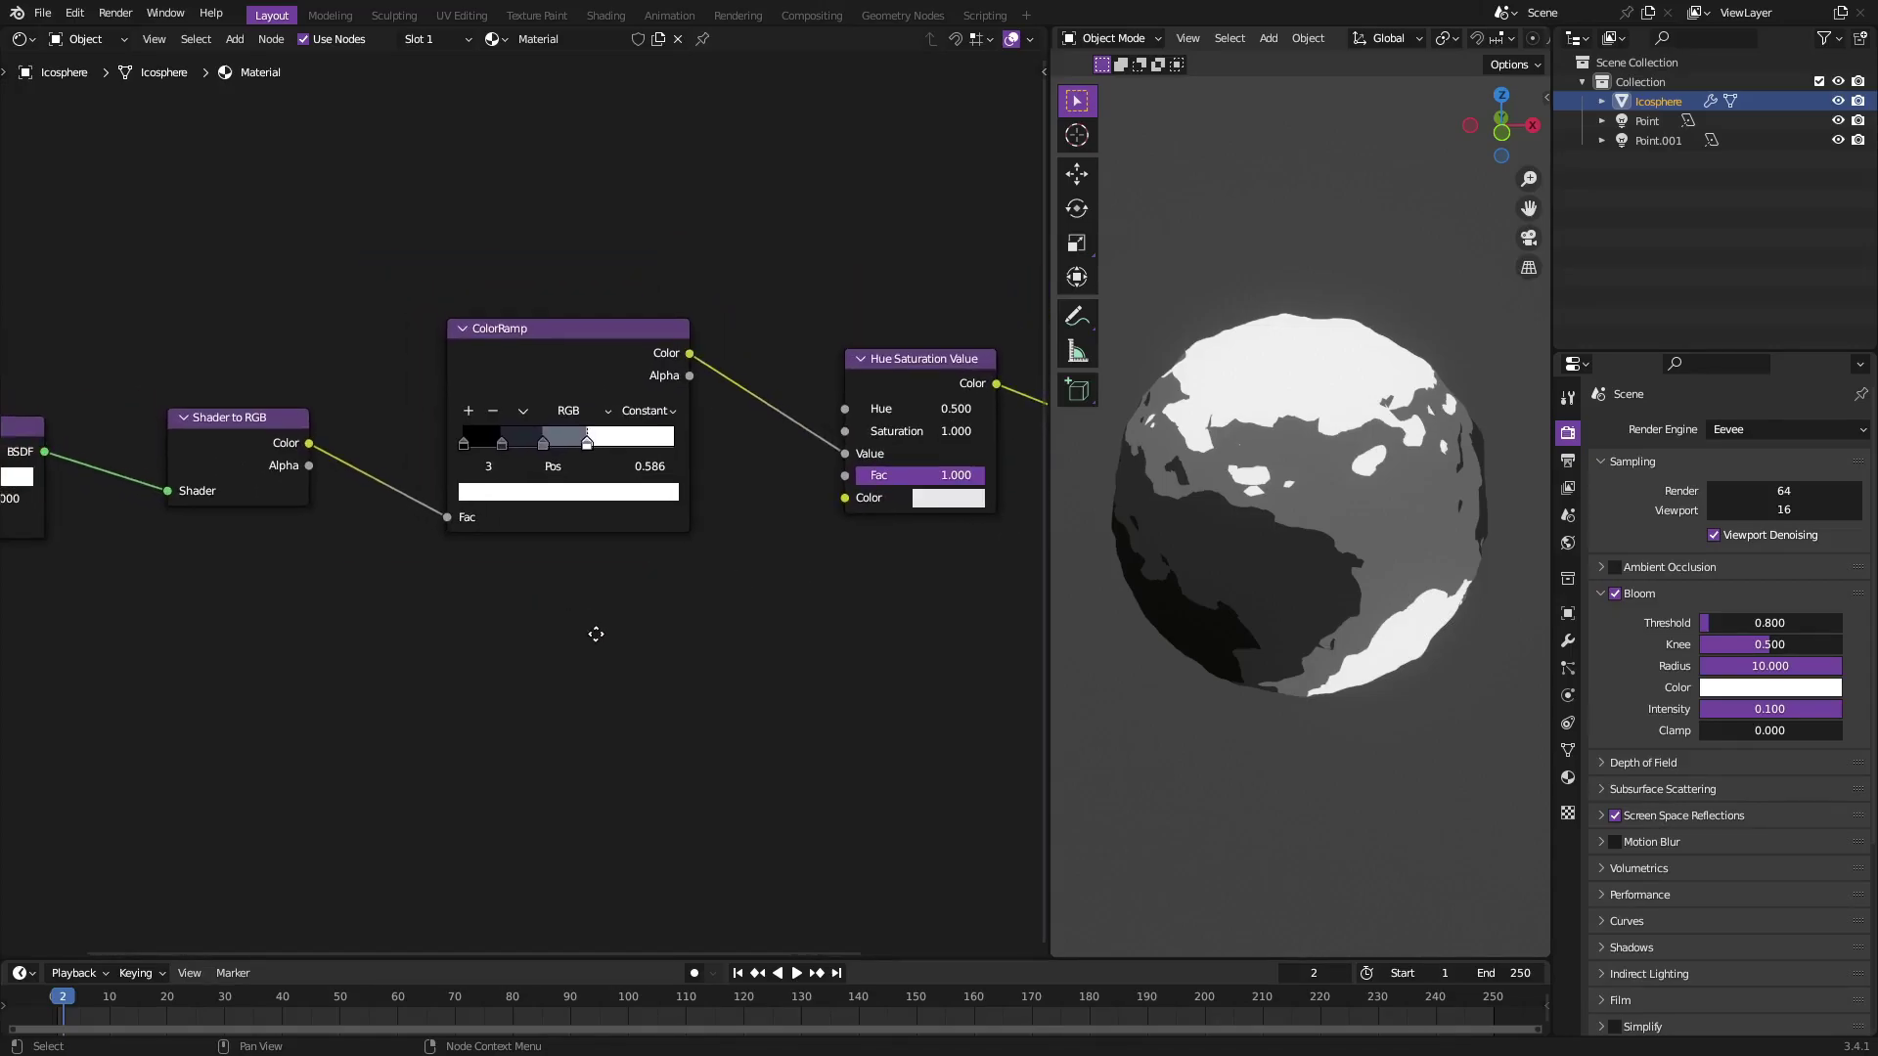
middle_click_drag(577, 583, 725, 570)
Add an ico sphere with 4 subdivisions at the planet's centre and delete it again.
middle_click_drag(1134, 548, 1248, 516)
scroll(1313, 476, "up", 5)
scroll(1313, 467, "down", 5)
scroll(1289, 514, "down", 2)
scroll(1262, 511, "down", 4)
key("shift+a")
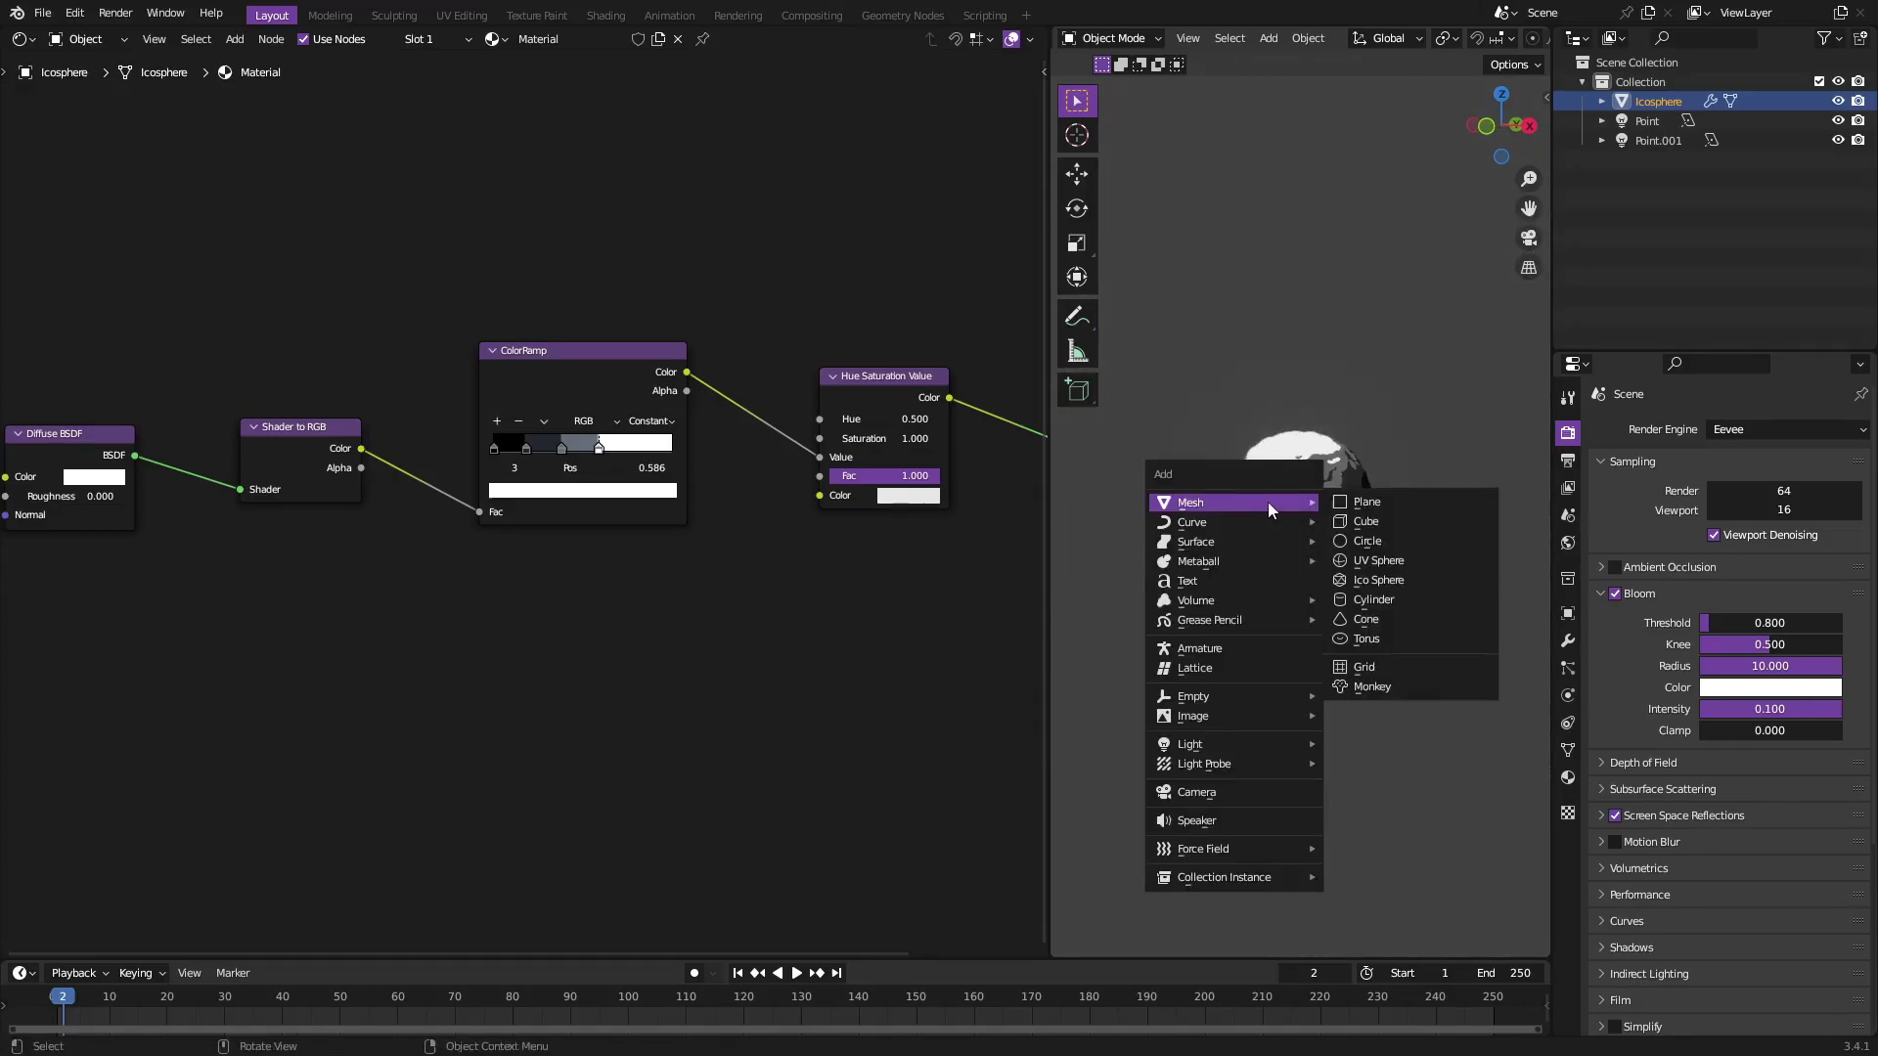
mouse_move(1273, 502)
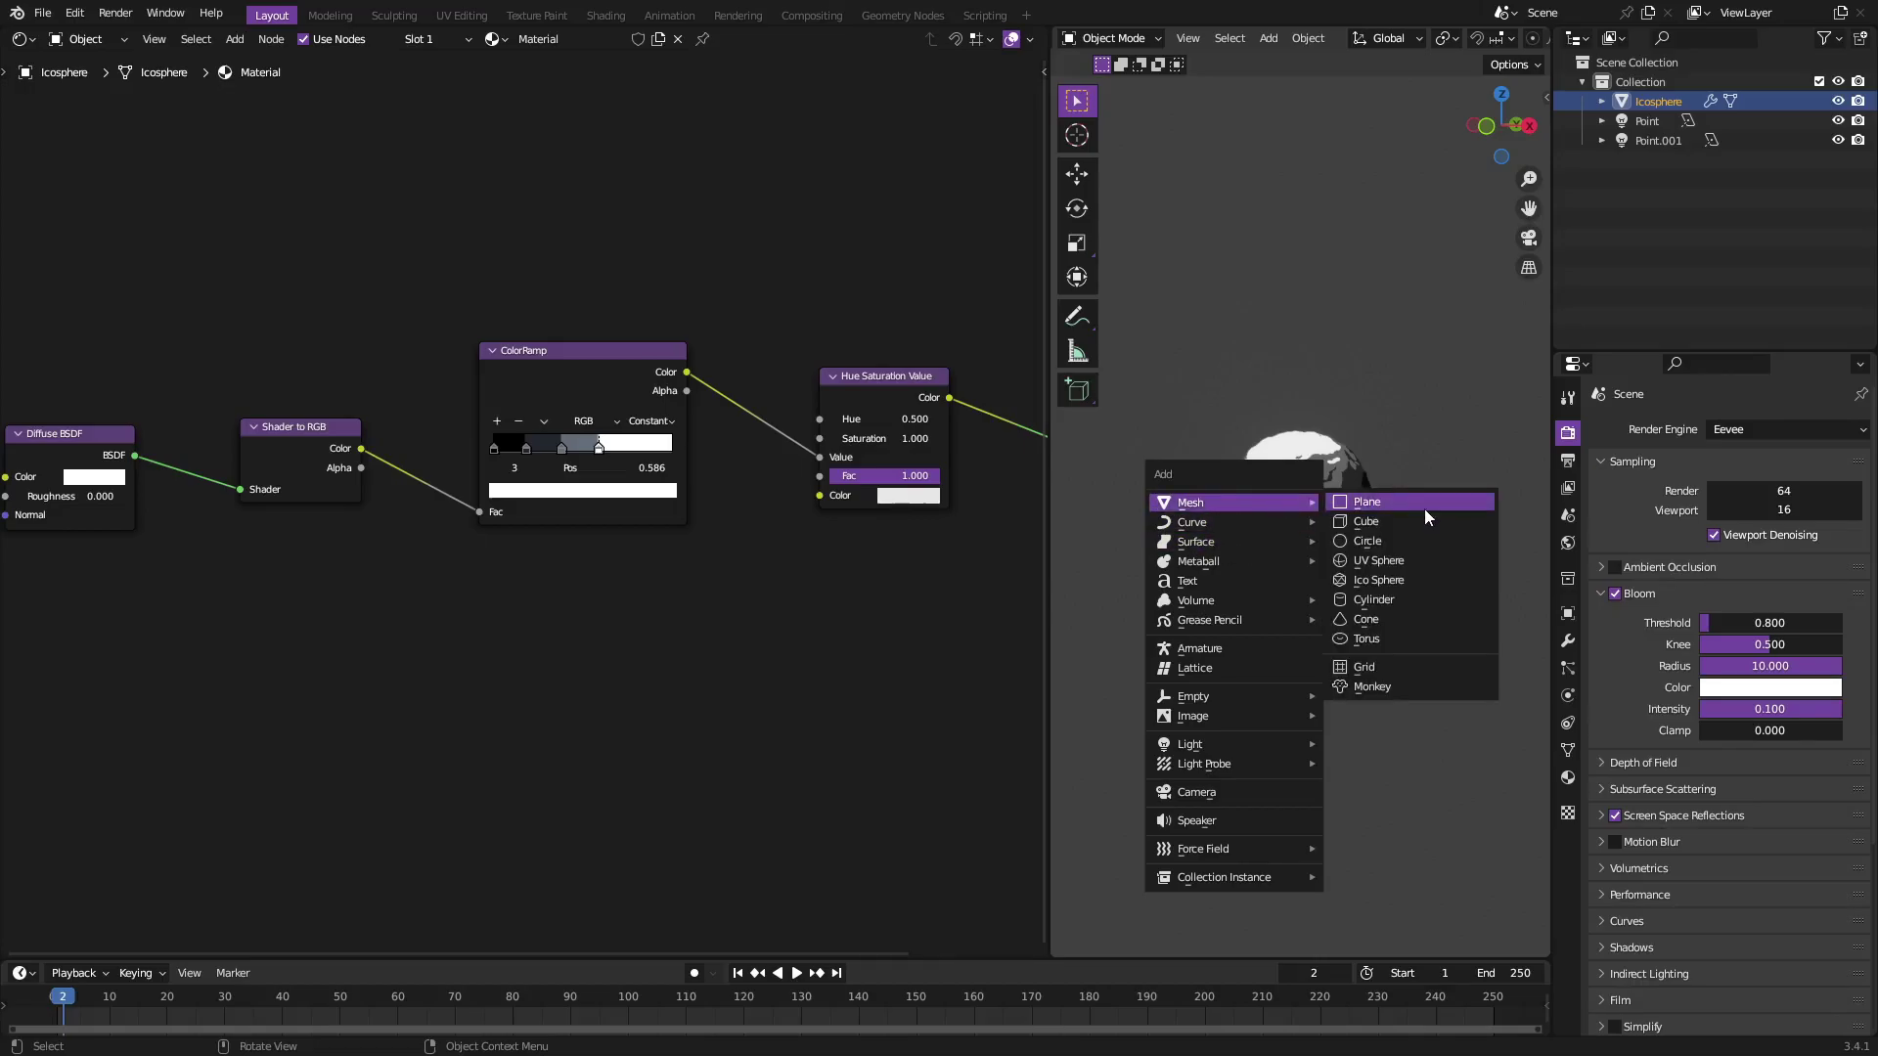
left_click(1395, 582)
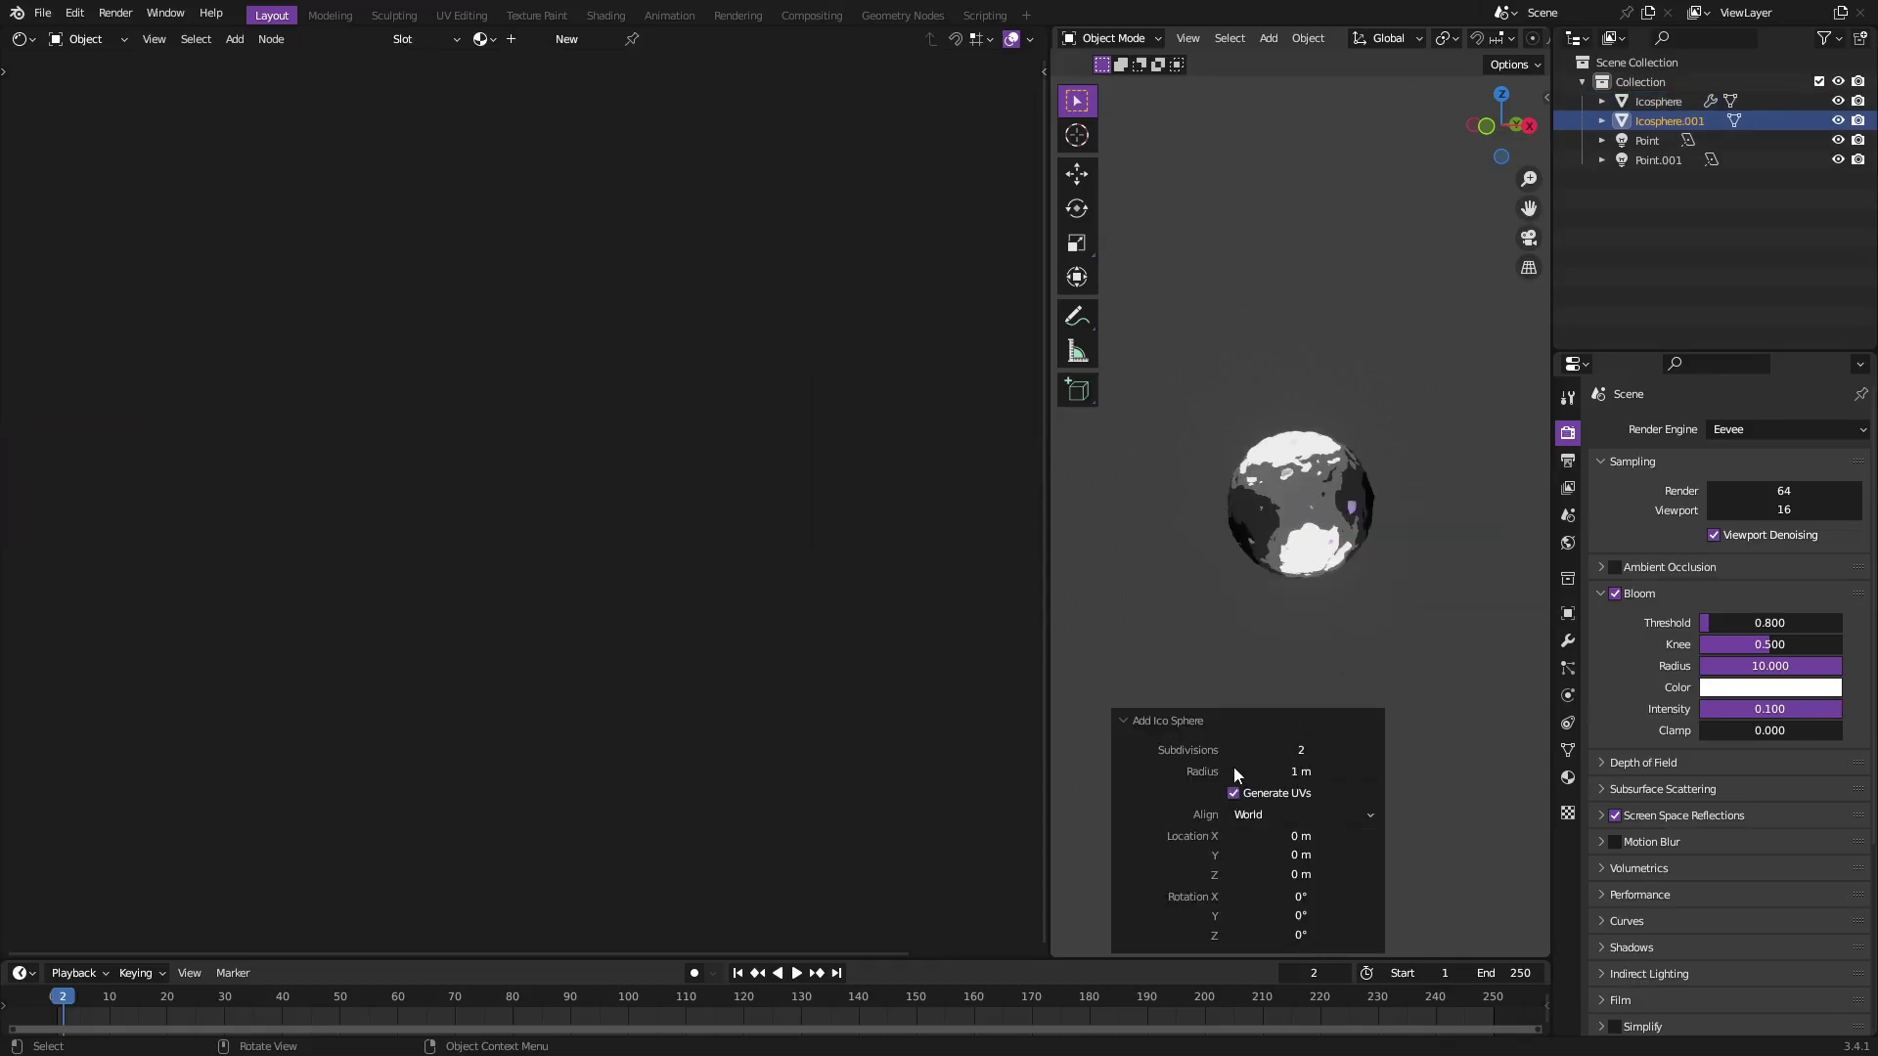
left_click(1369, 750)
left_click(1370, 749)
scroll(1342, 524, "up", 4)
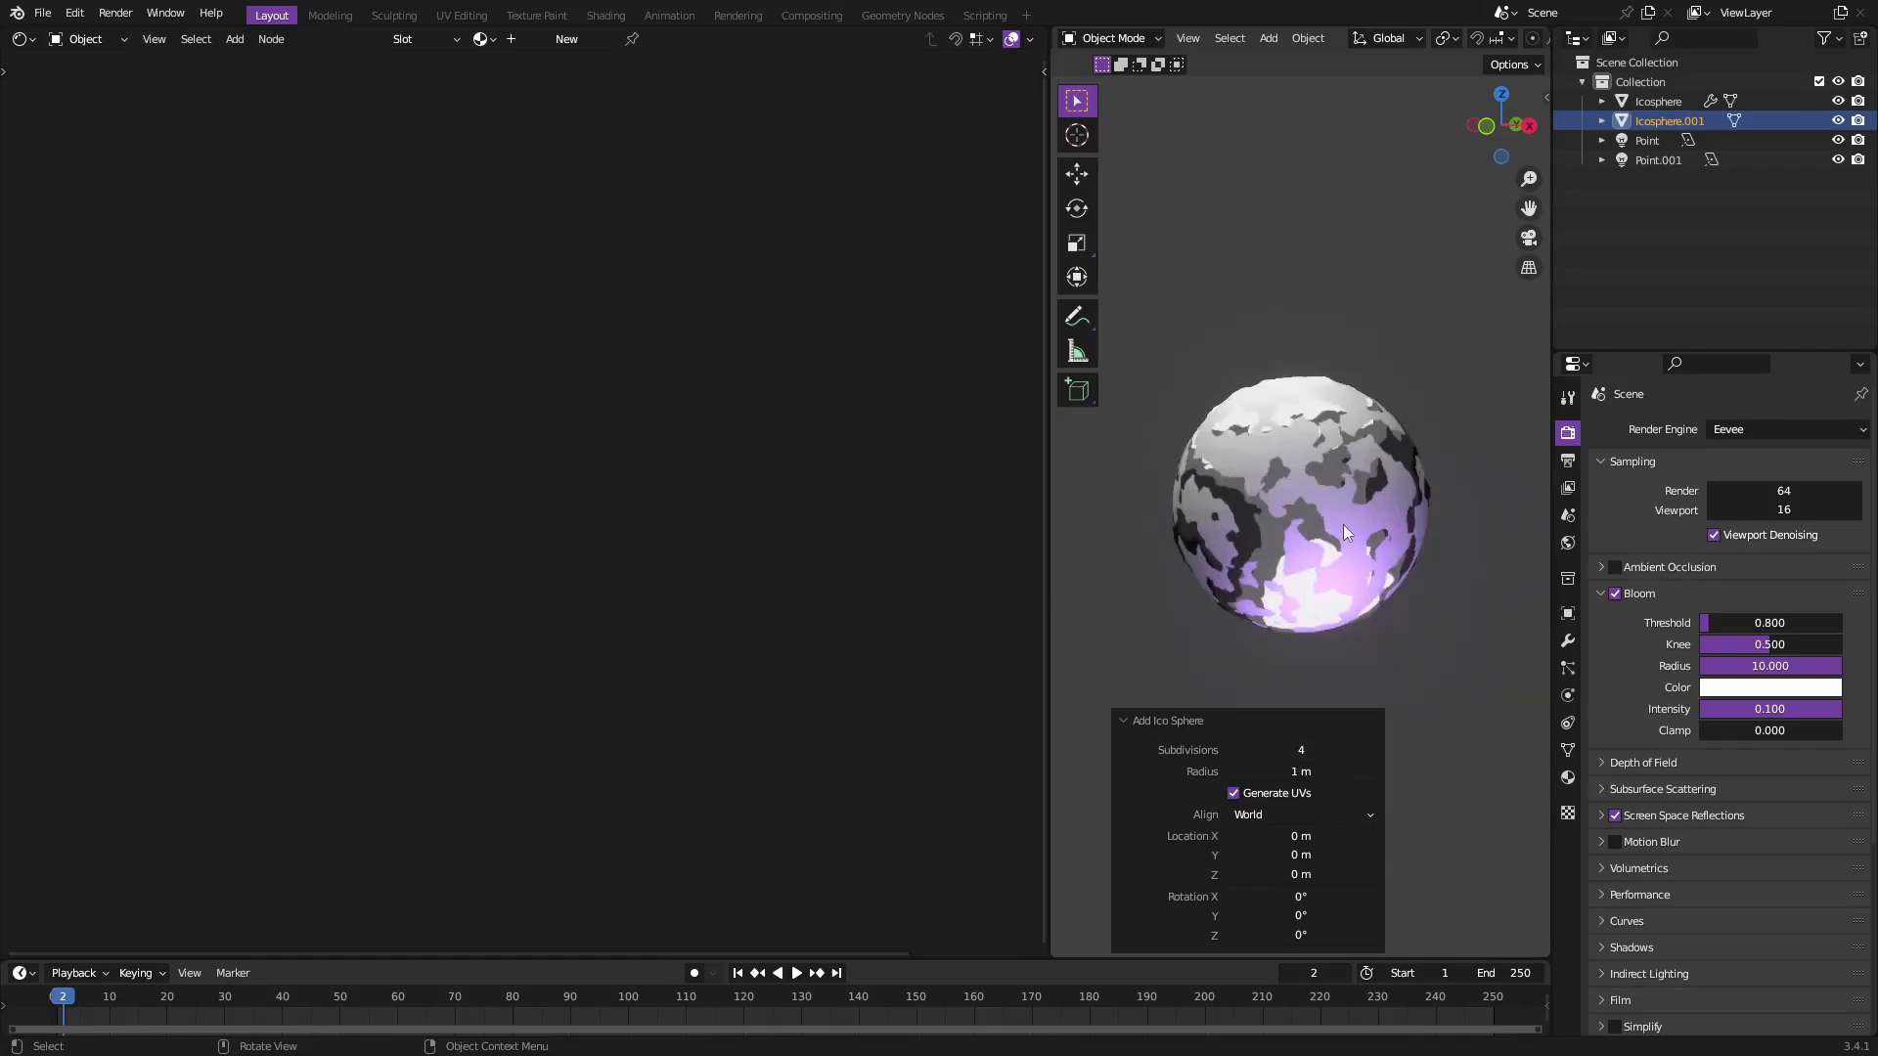
key("Delete")
Examine the planet's Subdivision and Displace modifiers and the list of modifiers available to add.
left_click(1305, 495)
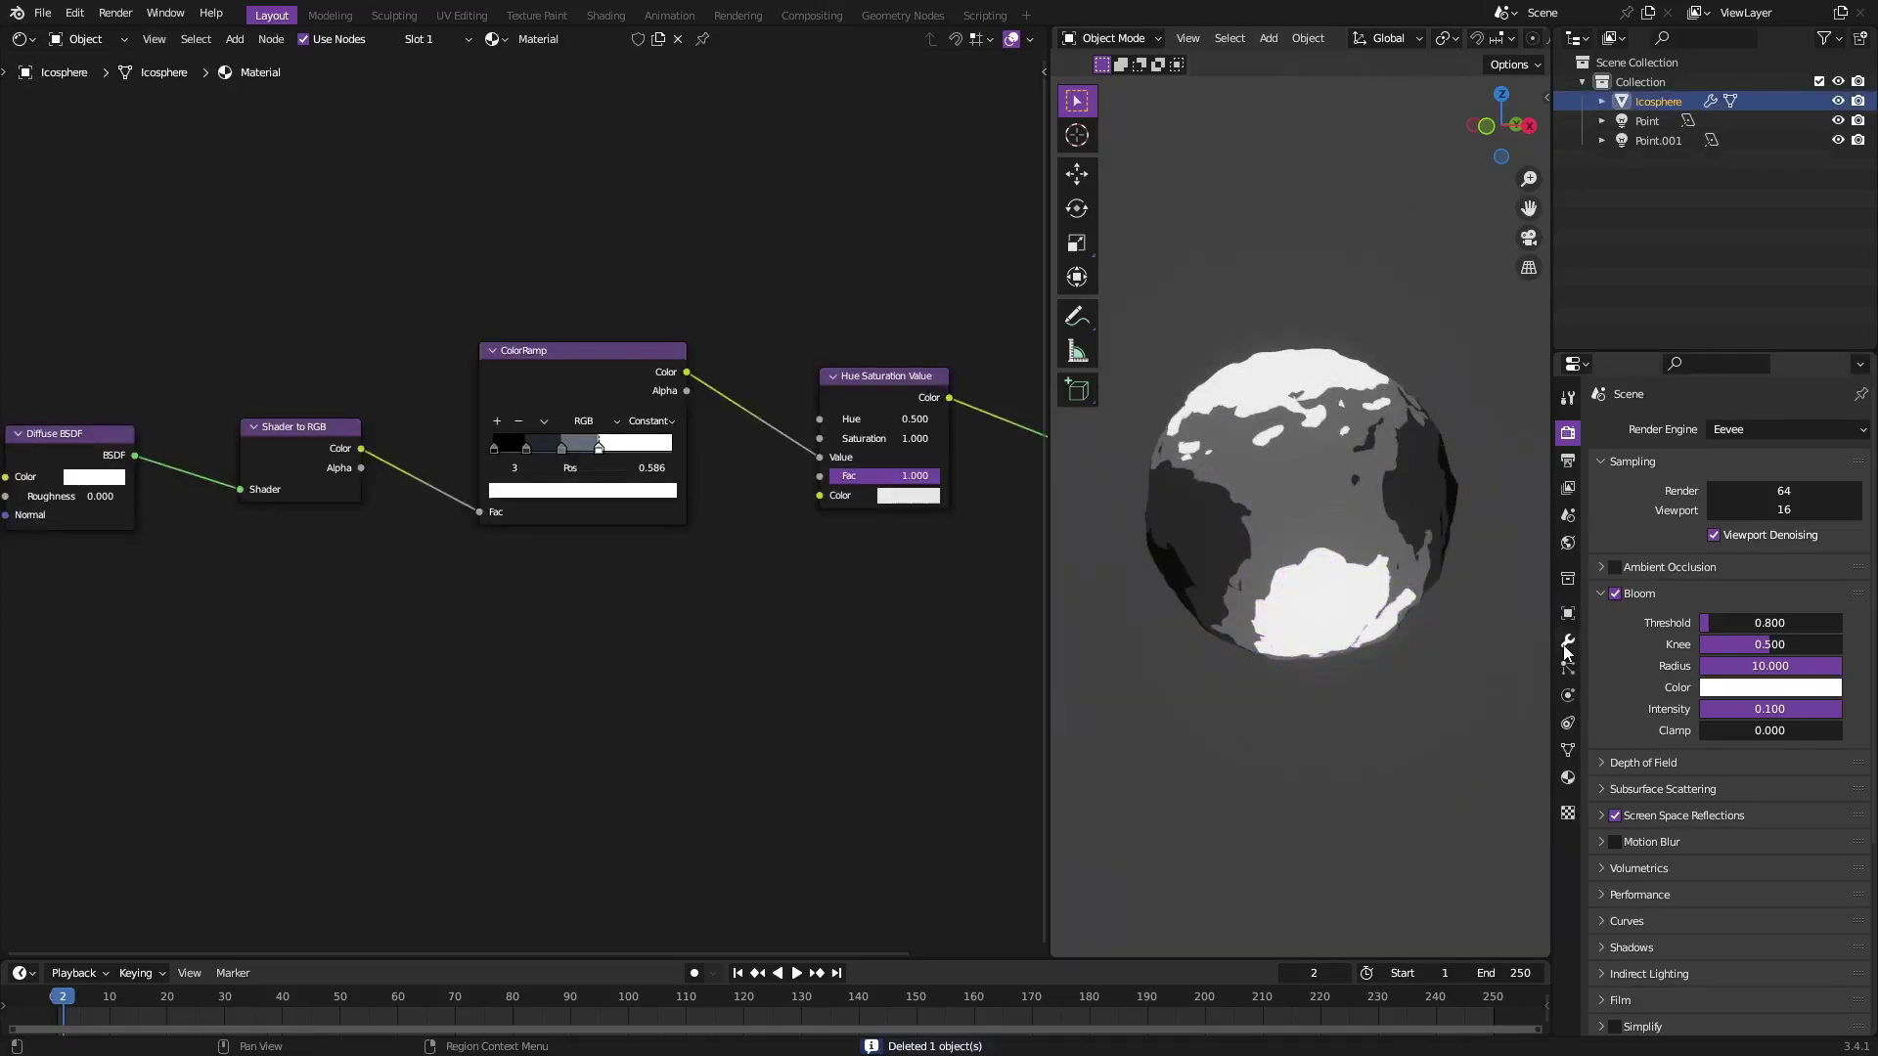
left_click(1568, 644)
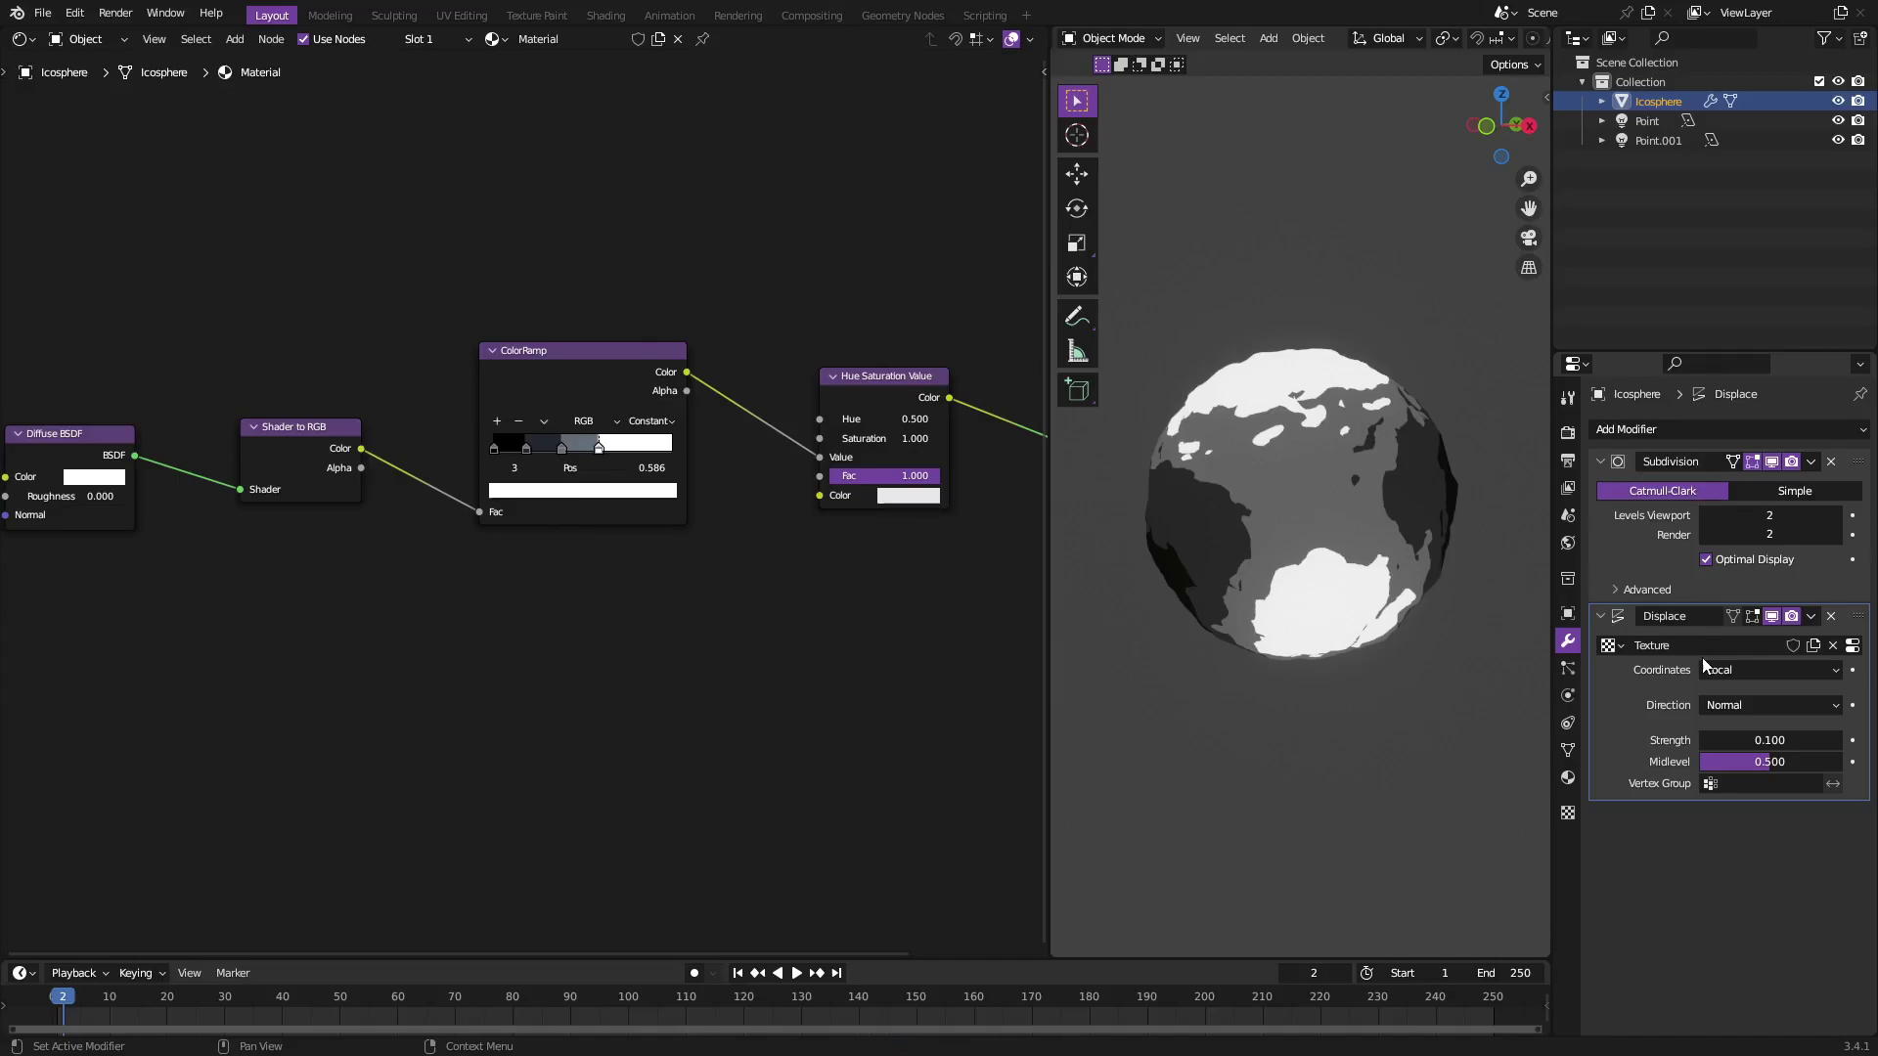
left_click(1672, 429)
left_click(1710, 428)
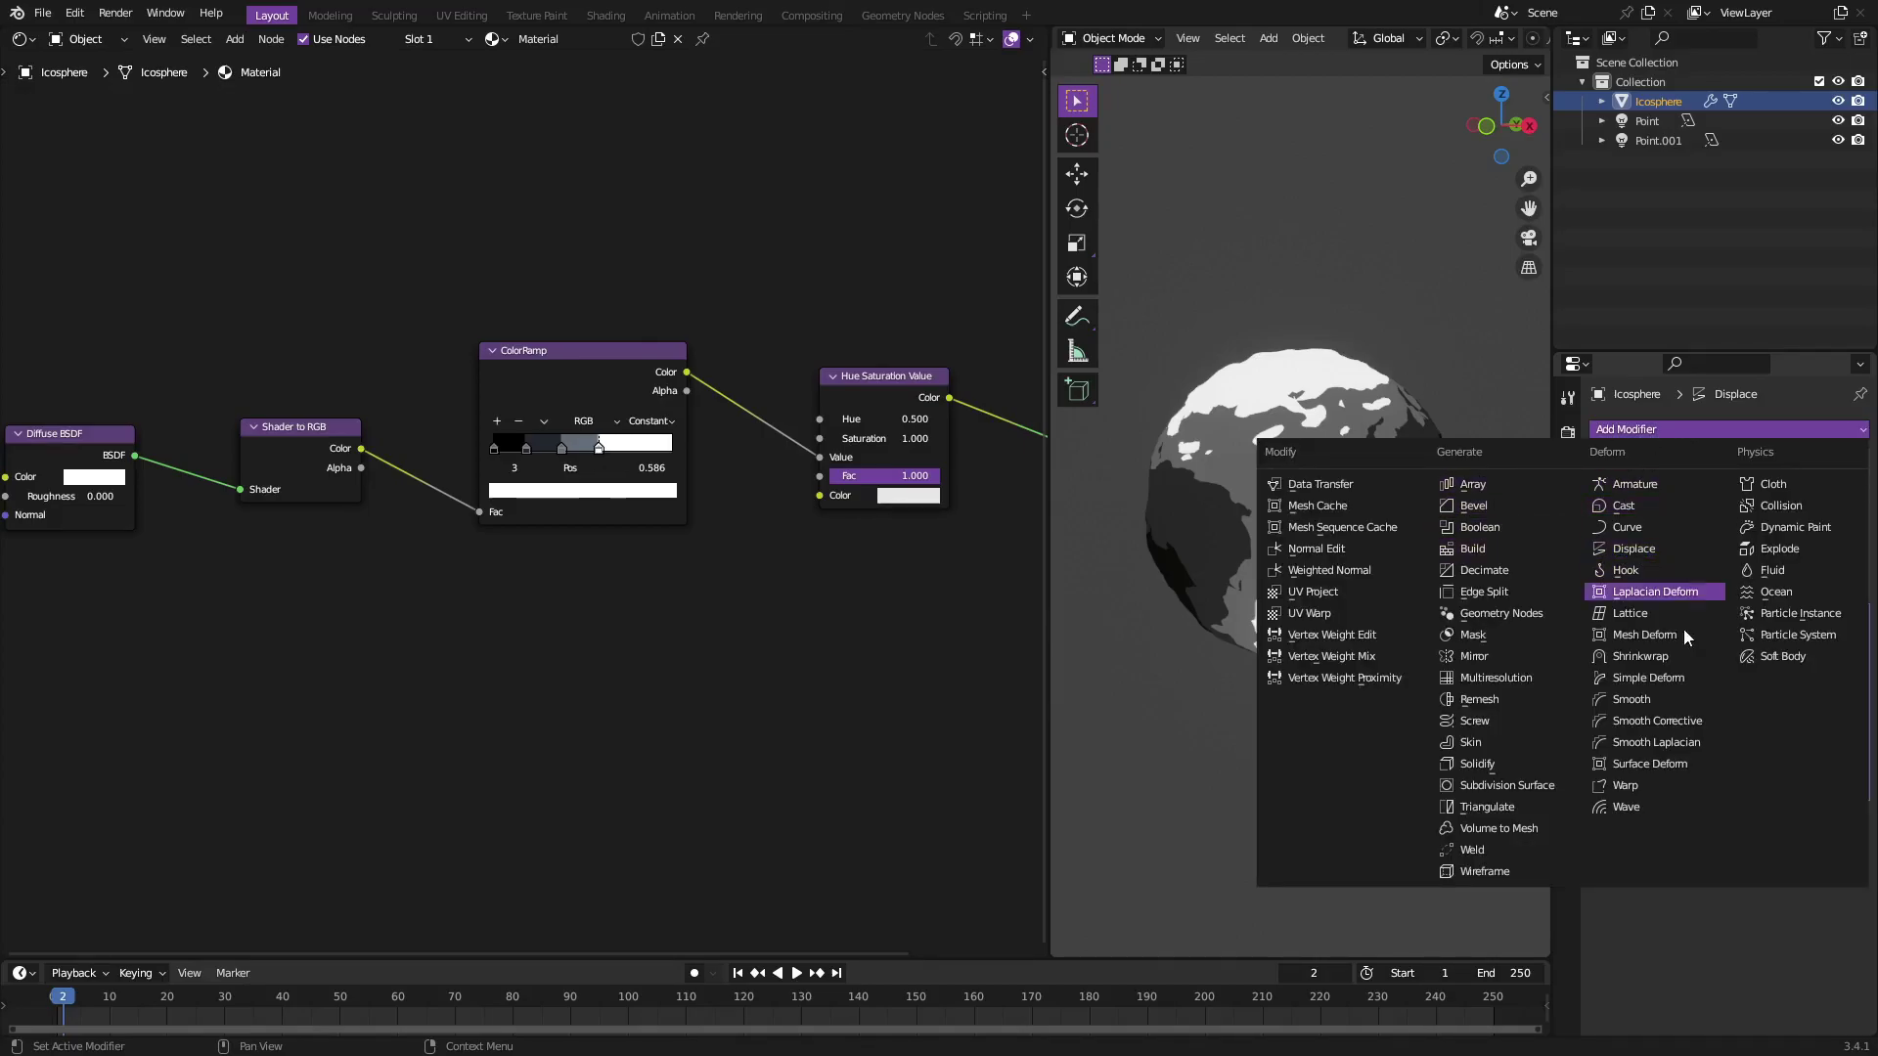
key("Escape")
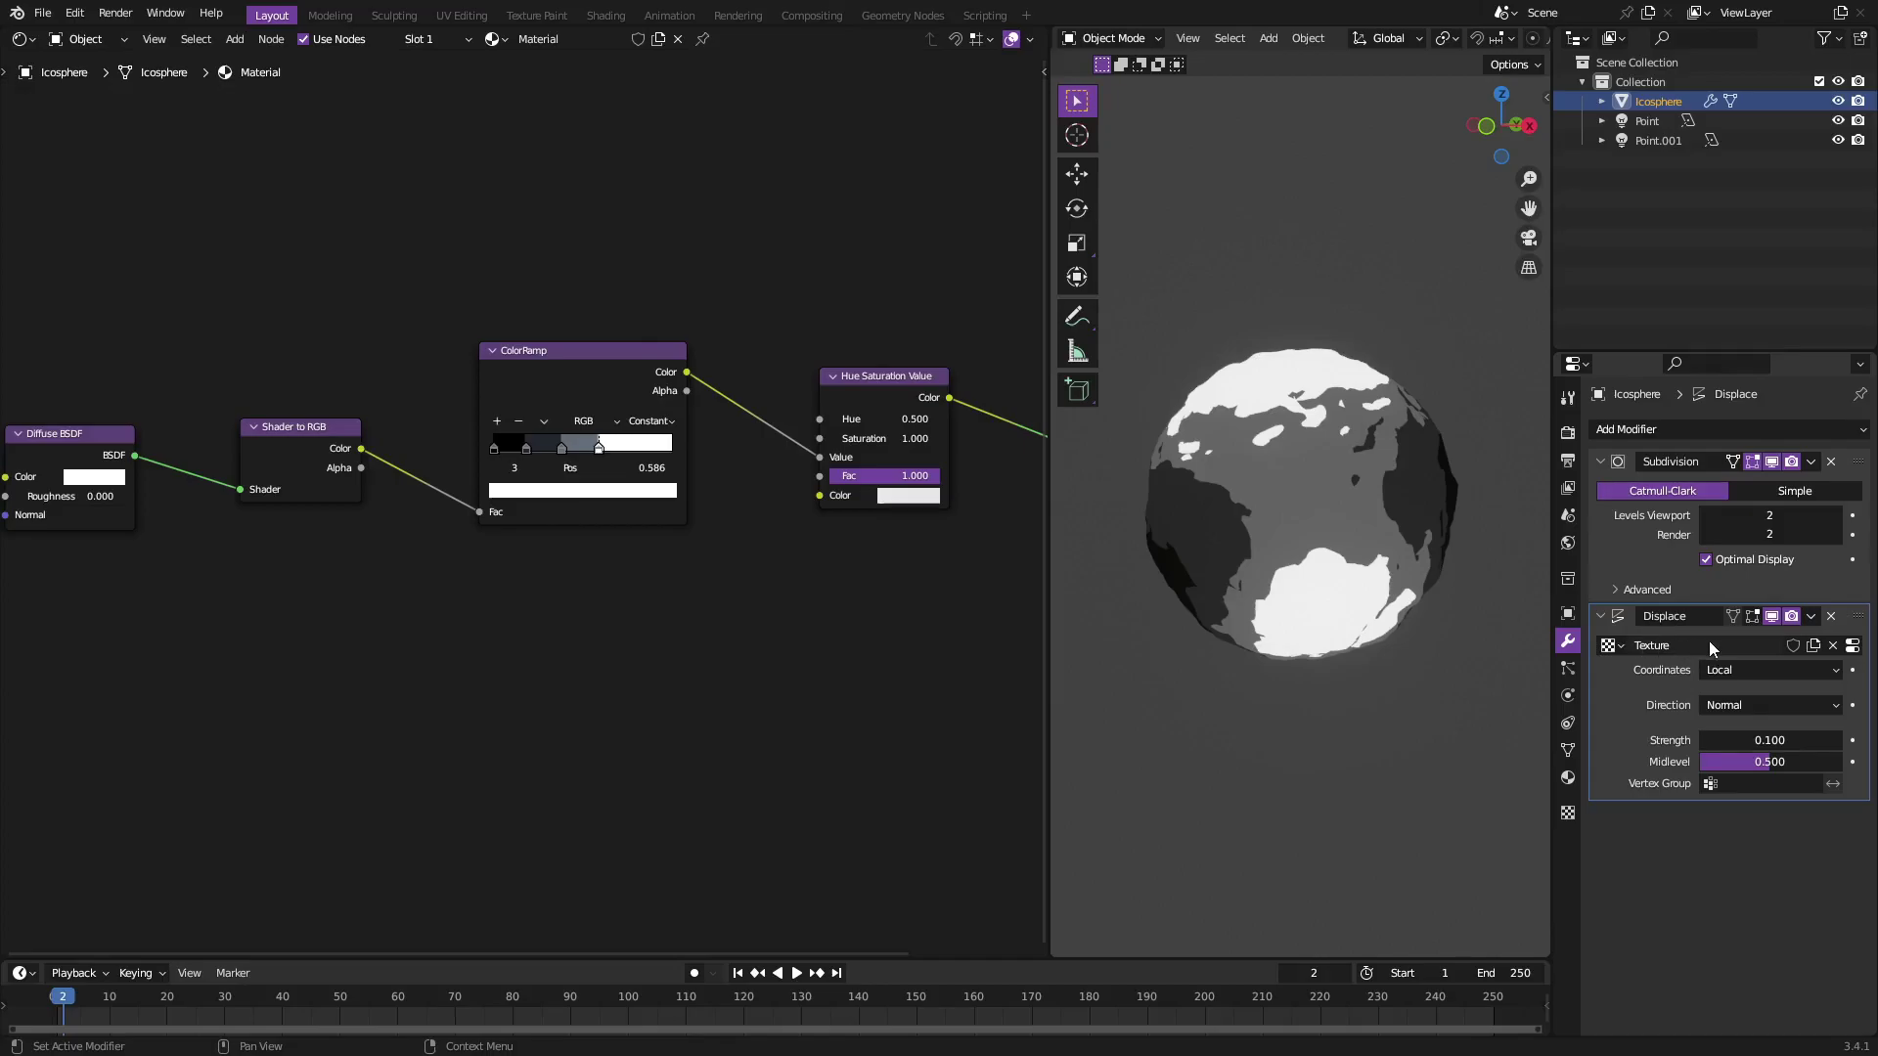
Set the type of the Displace modifier's texture to Clouds.
left_click(1567, 812)
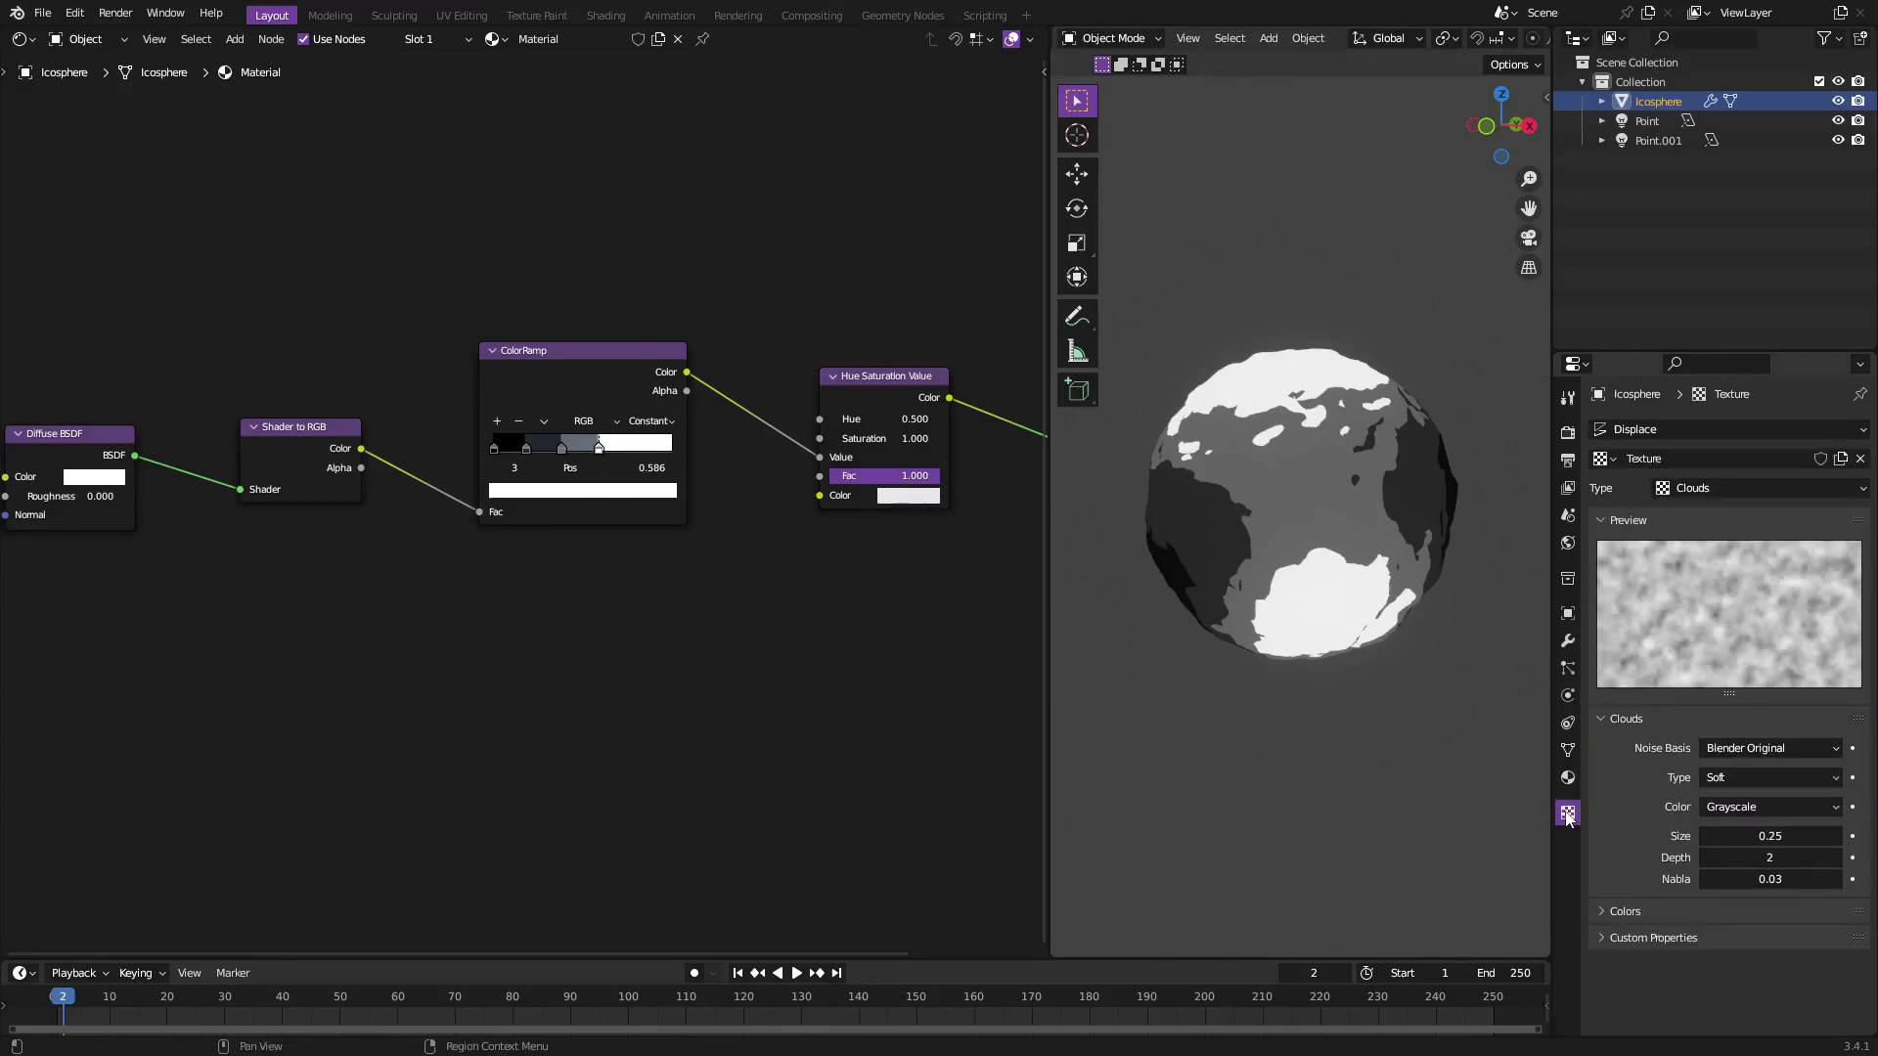
left_click(1705, 489)
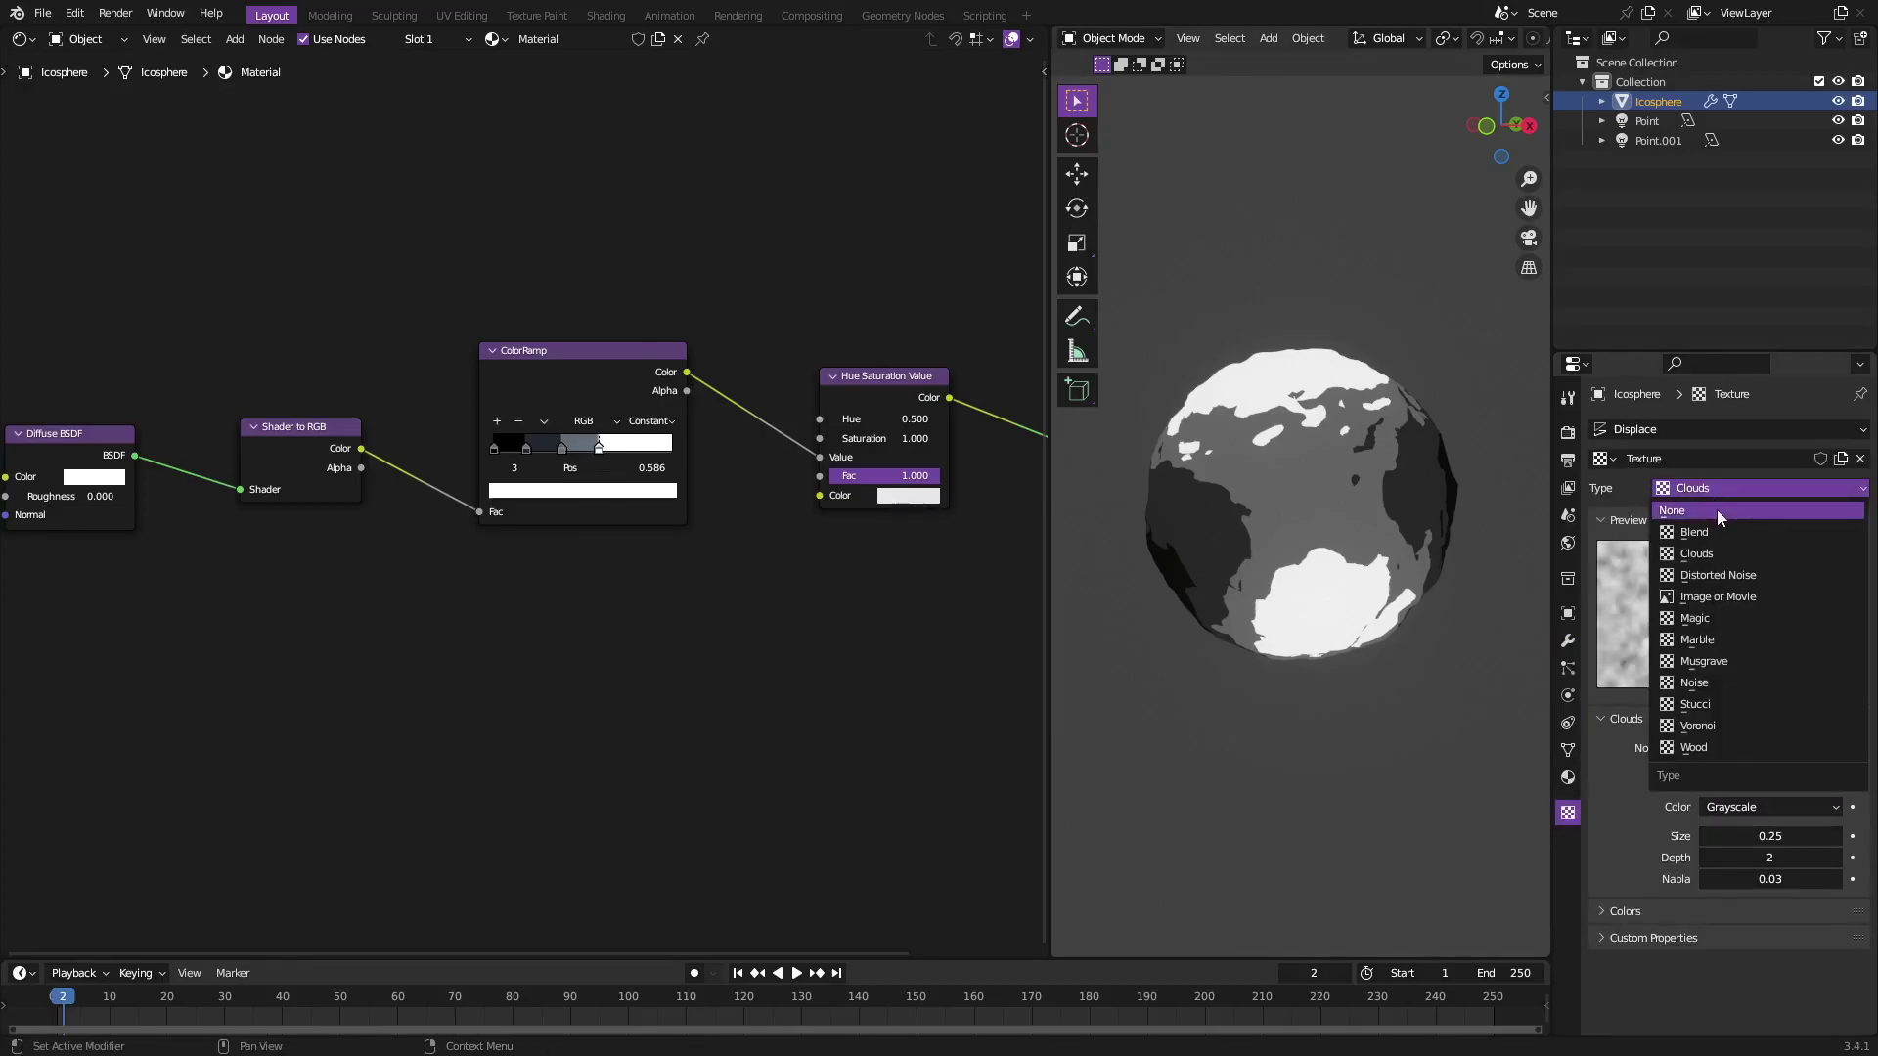
left_click(1710, 555)
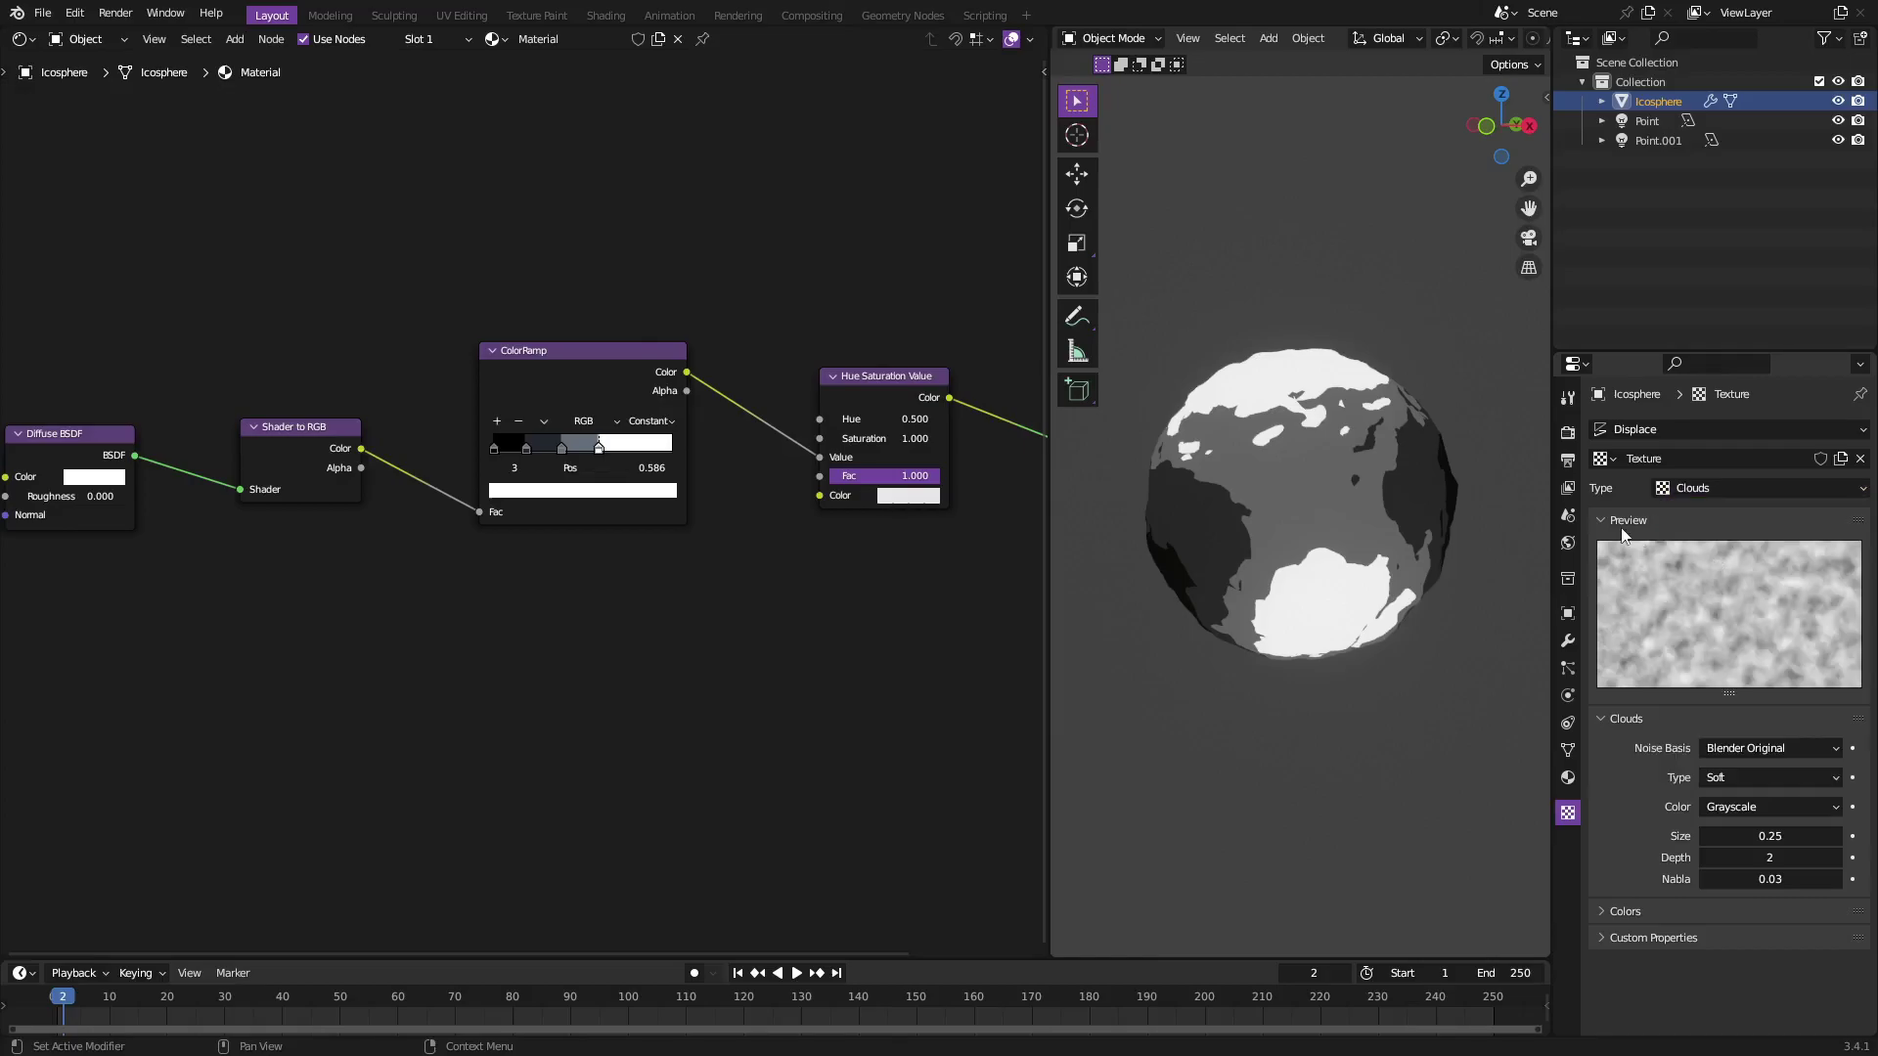
Raise the strength of the planet's Displace modifier to 0.400 and inspect the rougher surface.
left_click(1567, 641)
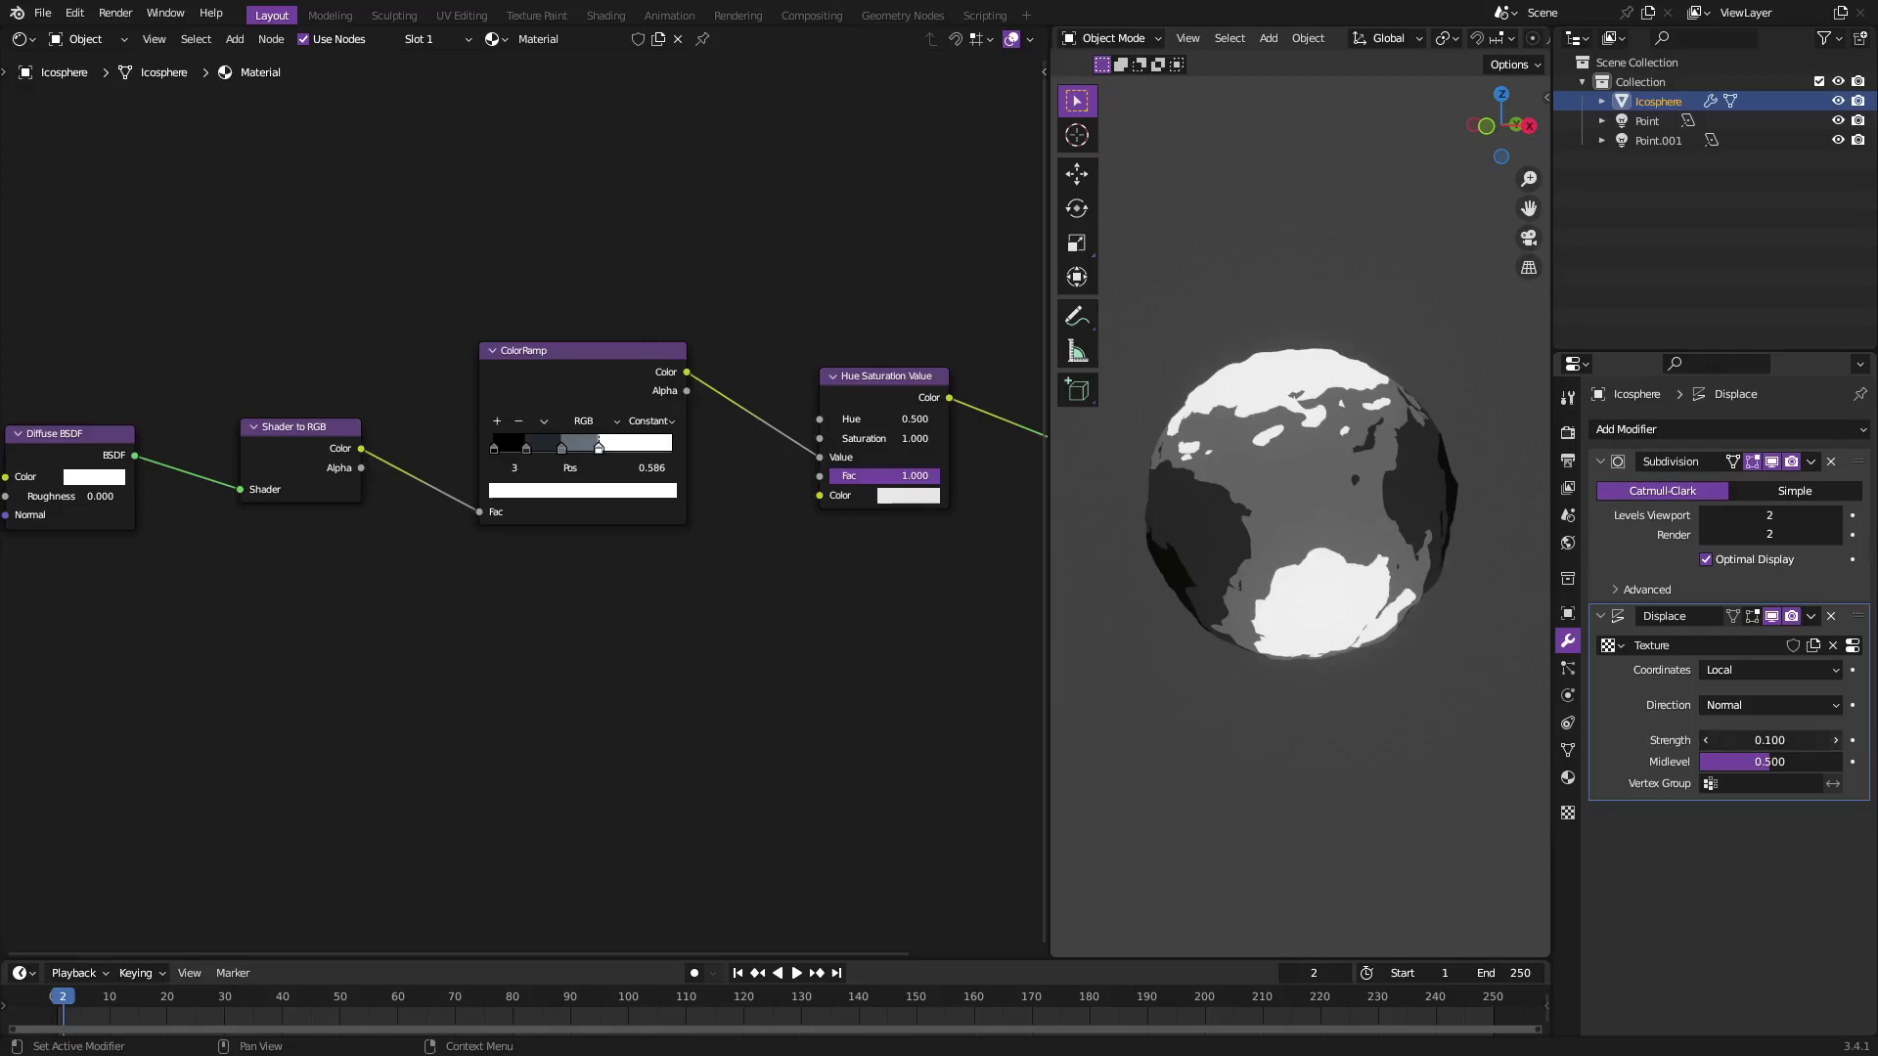
left_click(1837, 740)
left_click(1837, 740)
left_click(1837, 740)
middle_click_drag(1320, 552, 1255, 540)
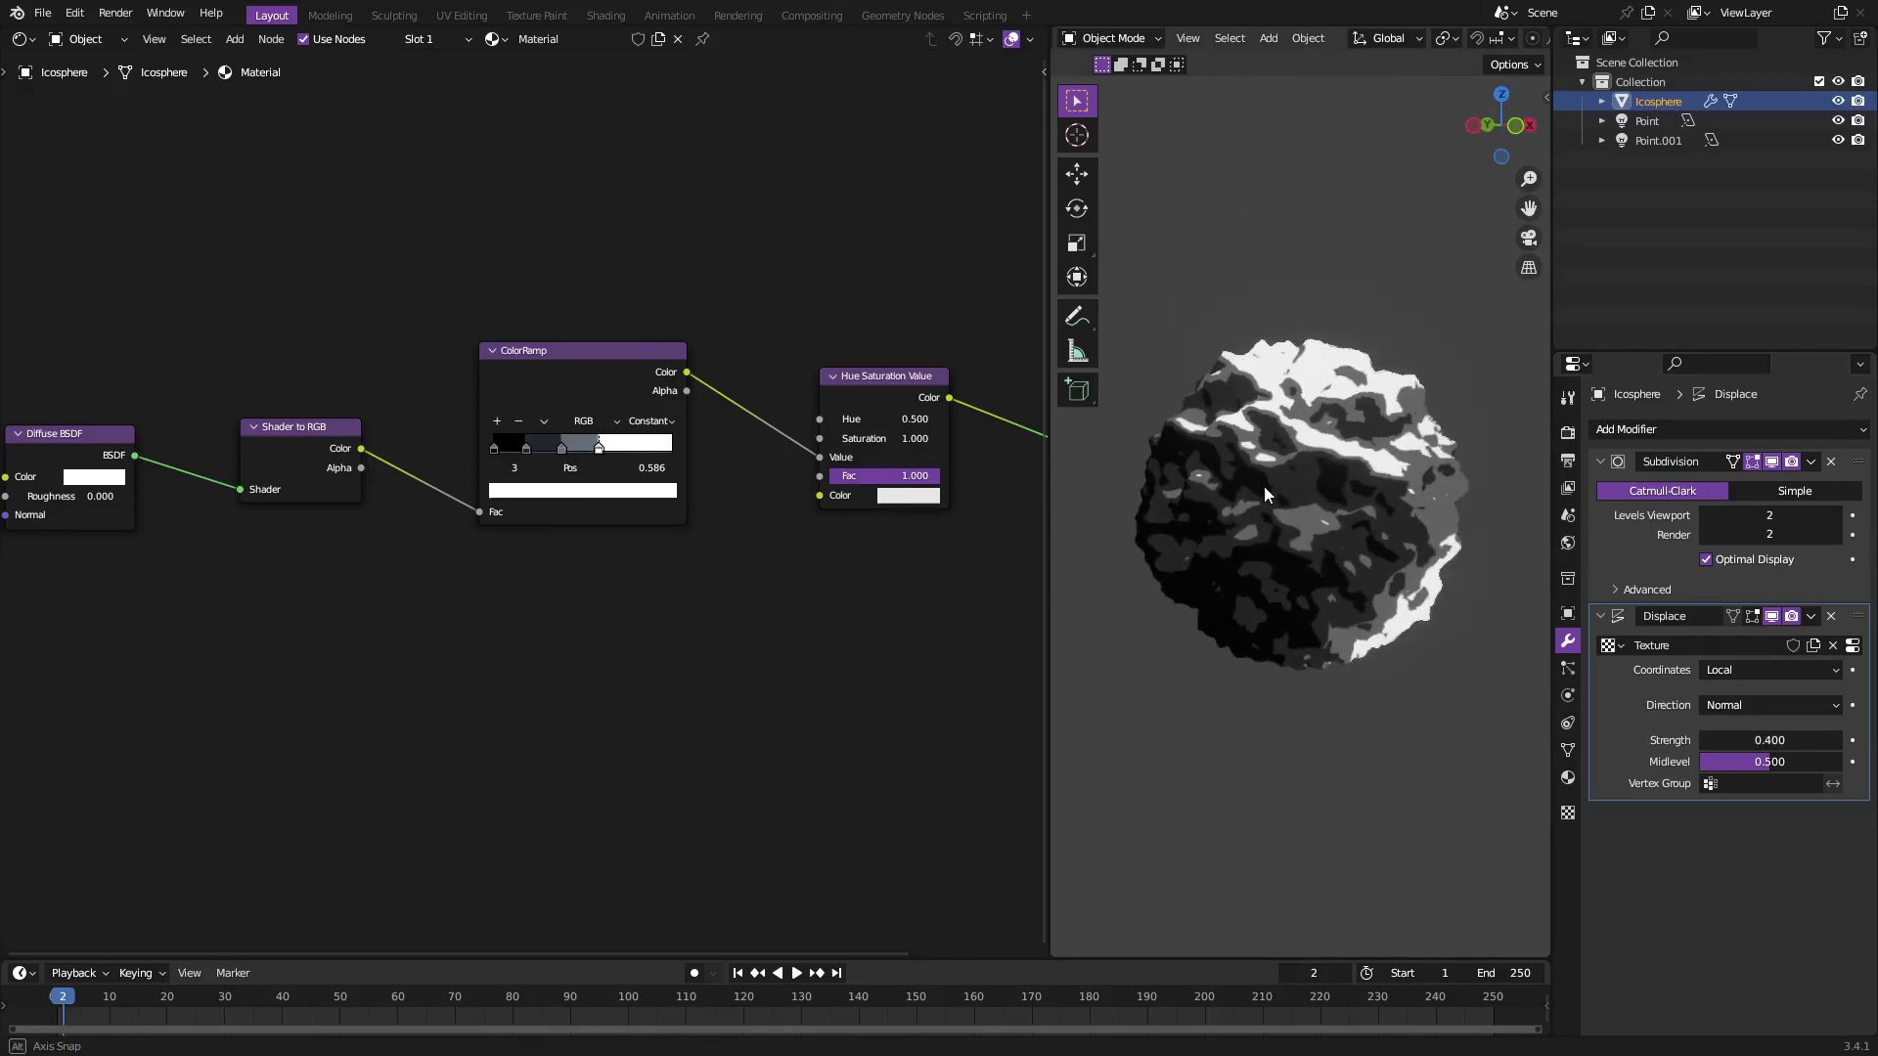
middle_click_drag(1264, 485, 1291, 645)
Set the strength of the planet's Displace modifier to 0.200.
left_click(1706, 741)
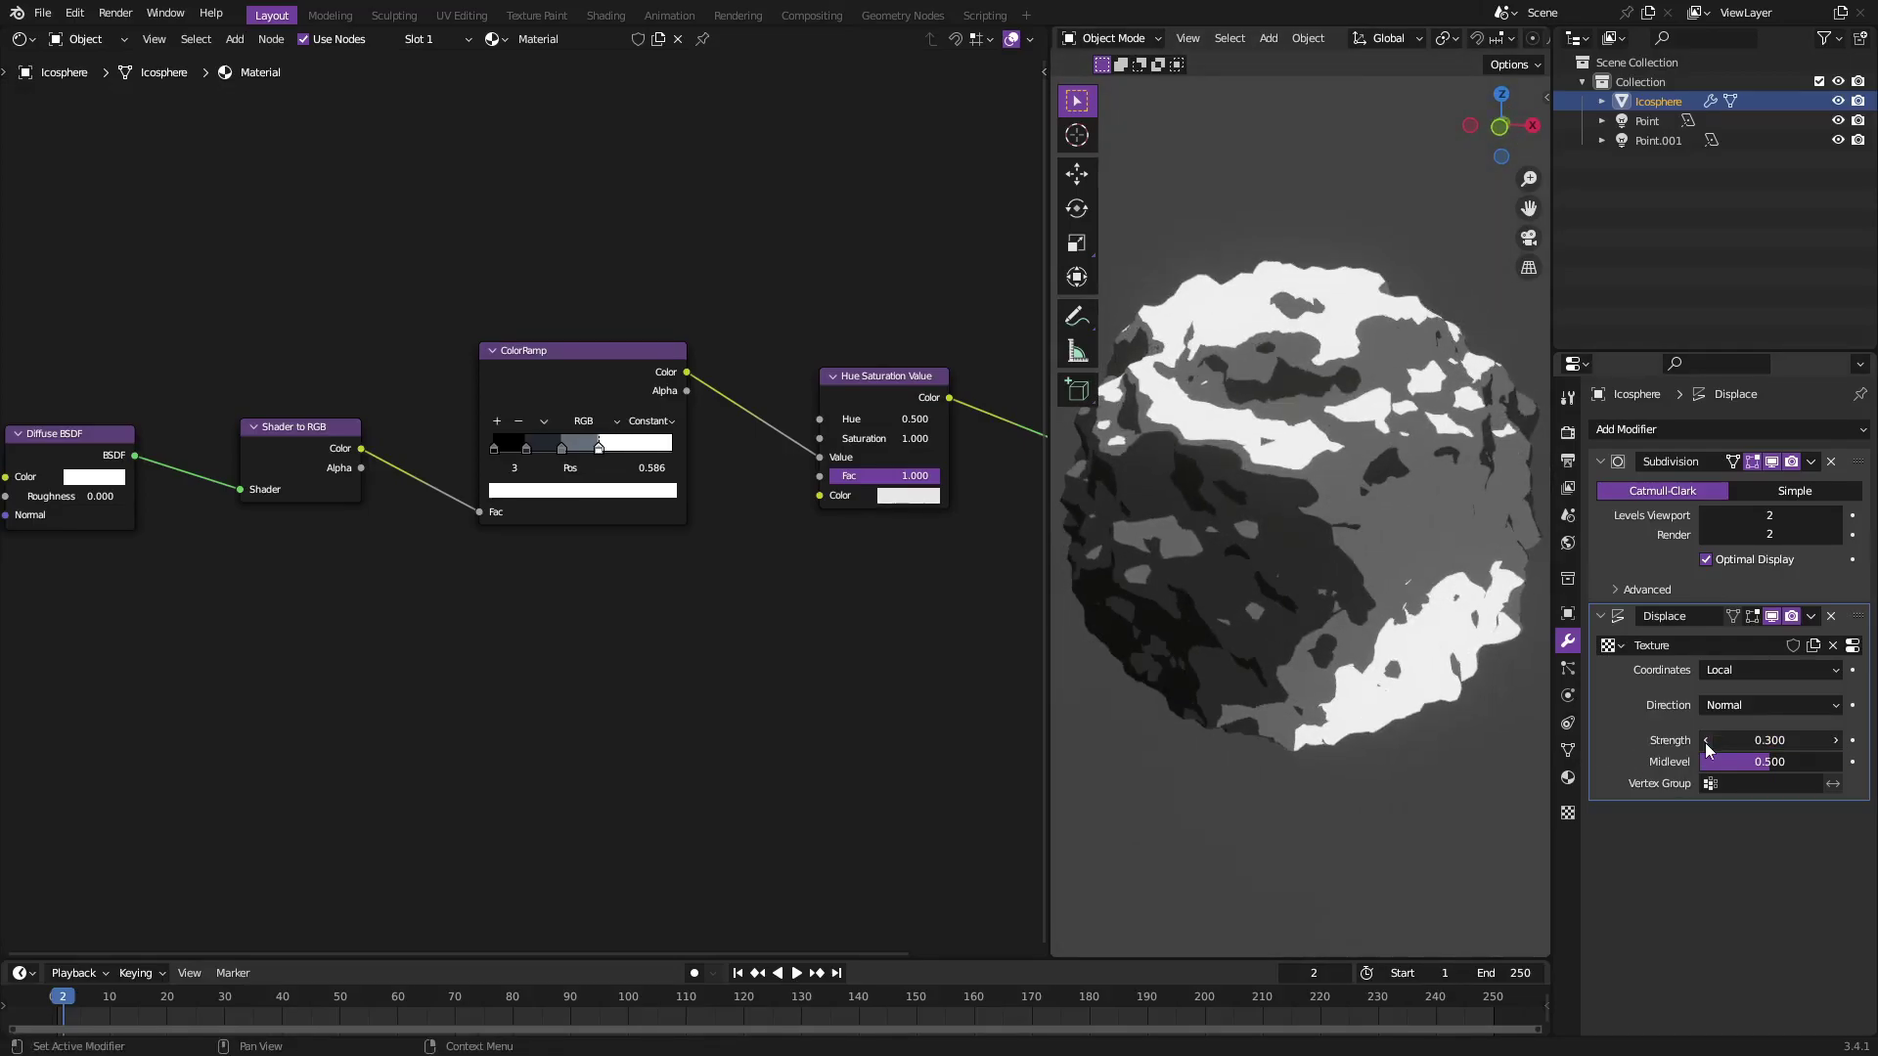
left_click(1706, 740)
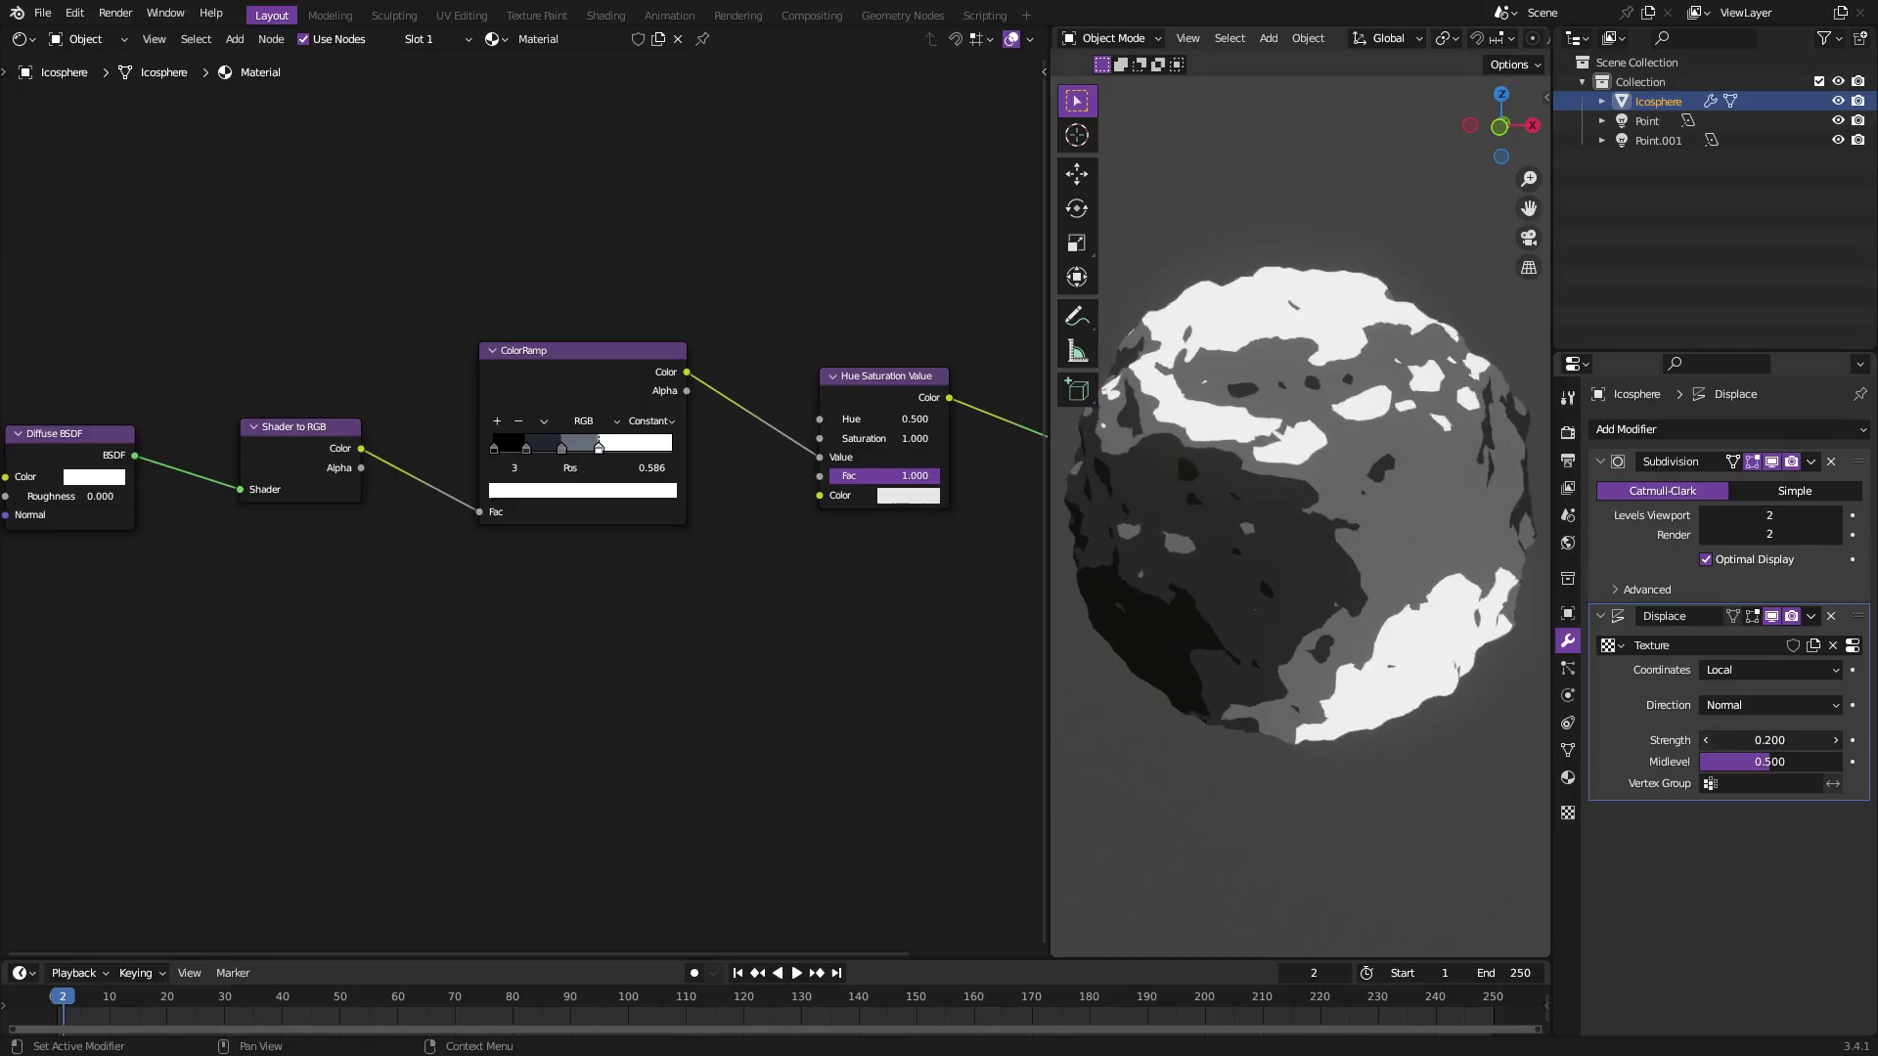
left_click(1707, 740)
left_click(1825, 743)
scroll(1314, 577, "down", 3)
mouse_move(1401, 583)
middle_mouse_down()
mouse_move(1313, 577)
mouse_move(1449, 614)
mouse_move(1315, 585)
mouse_move(1422, 597)
middle_mouse_up()
scroll(1315, 585, "up", 2)
middle_click_drag(844, 570, 802, 561)
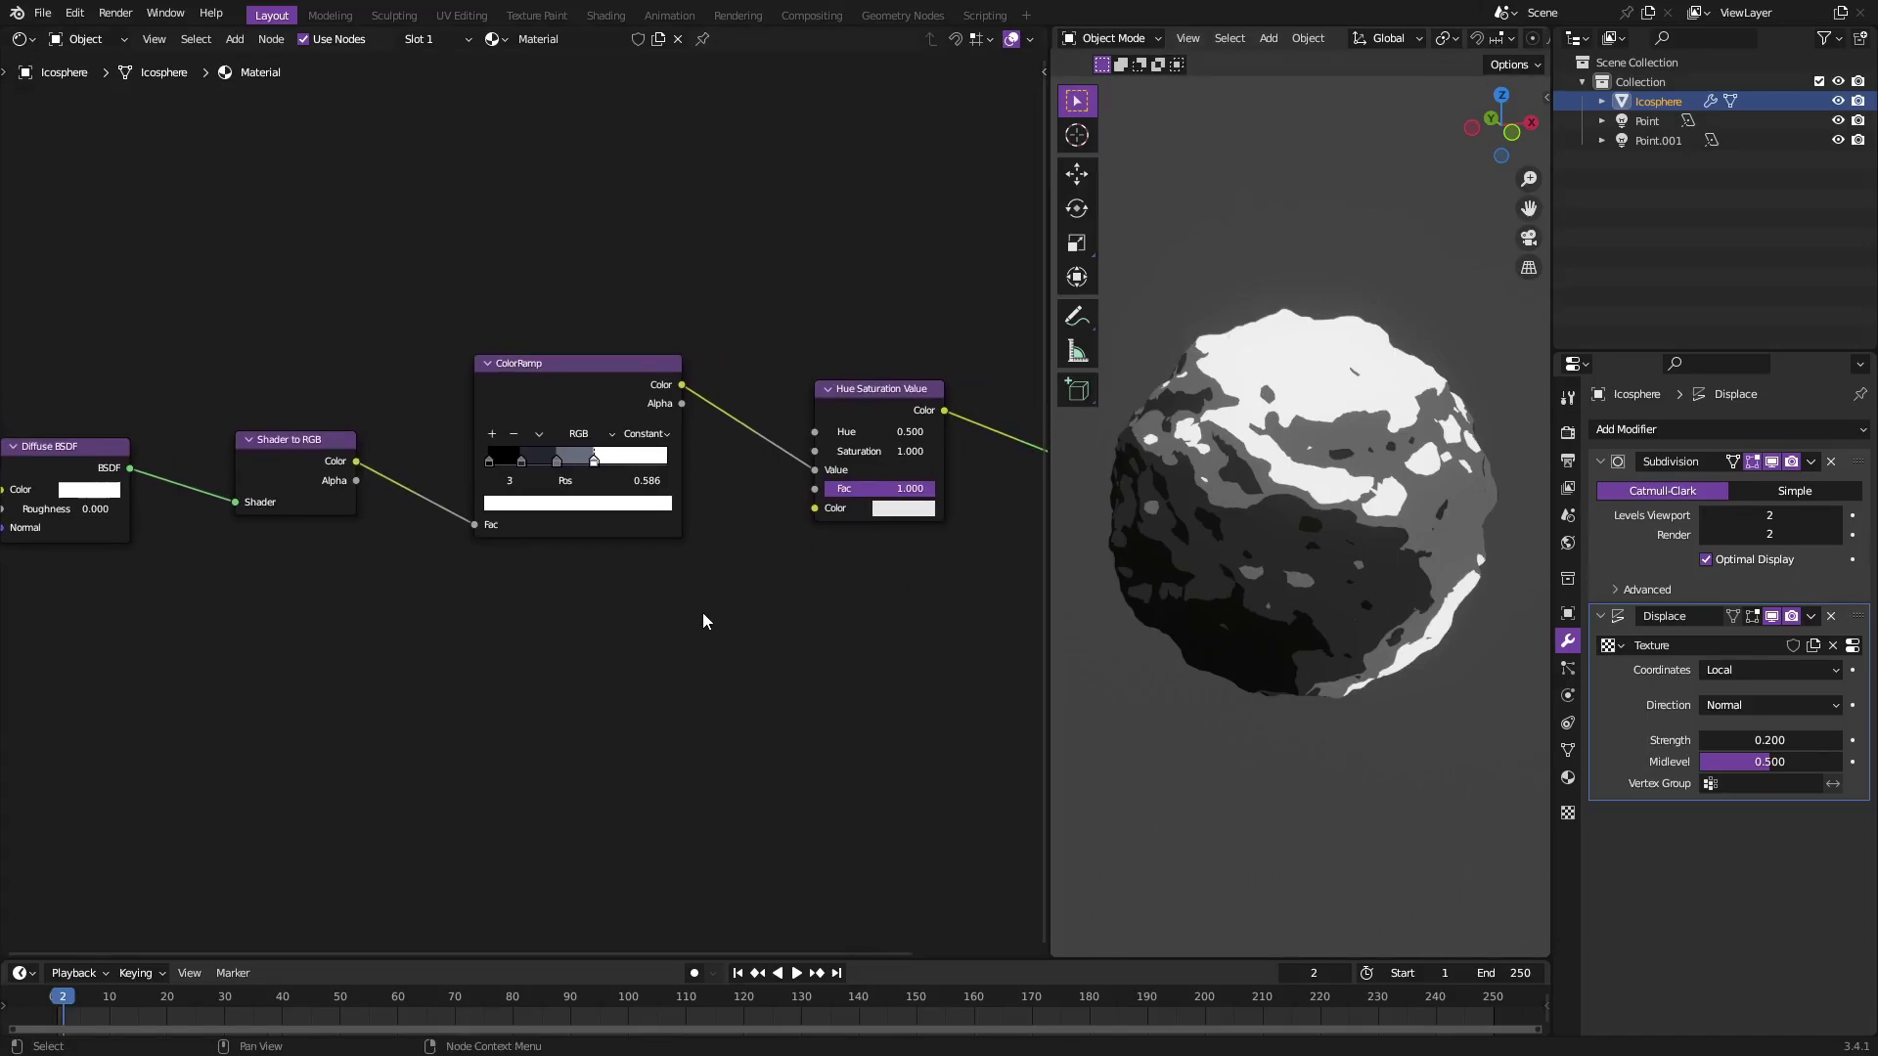
Select the Point light above the planet and turn on viewport overlays to show the light setup.
left_click(1647, 120)
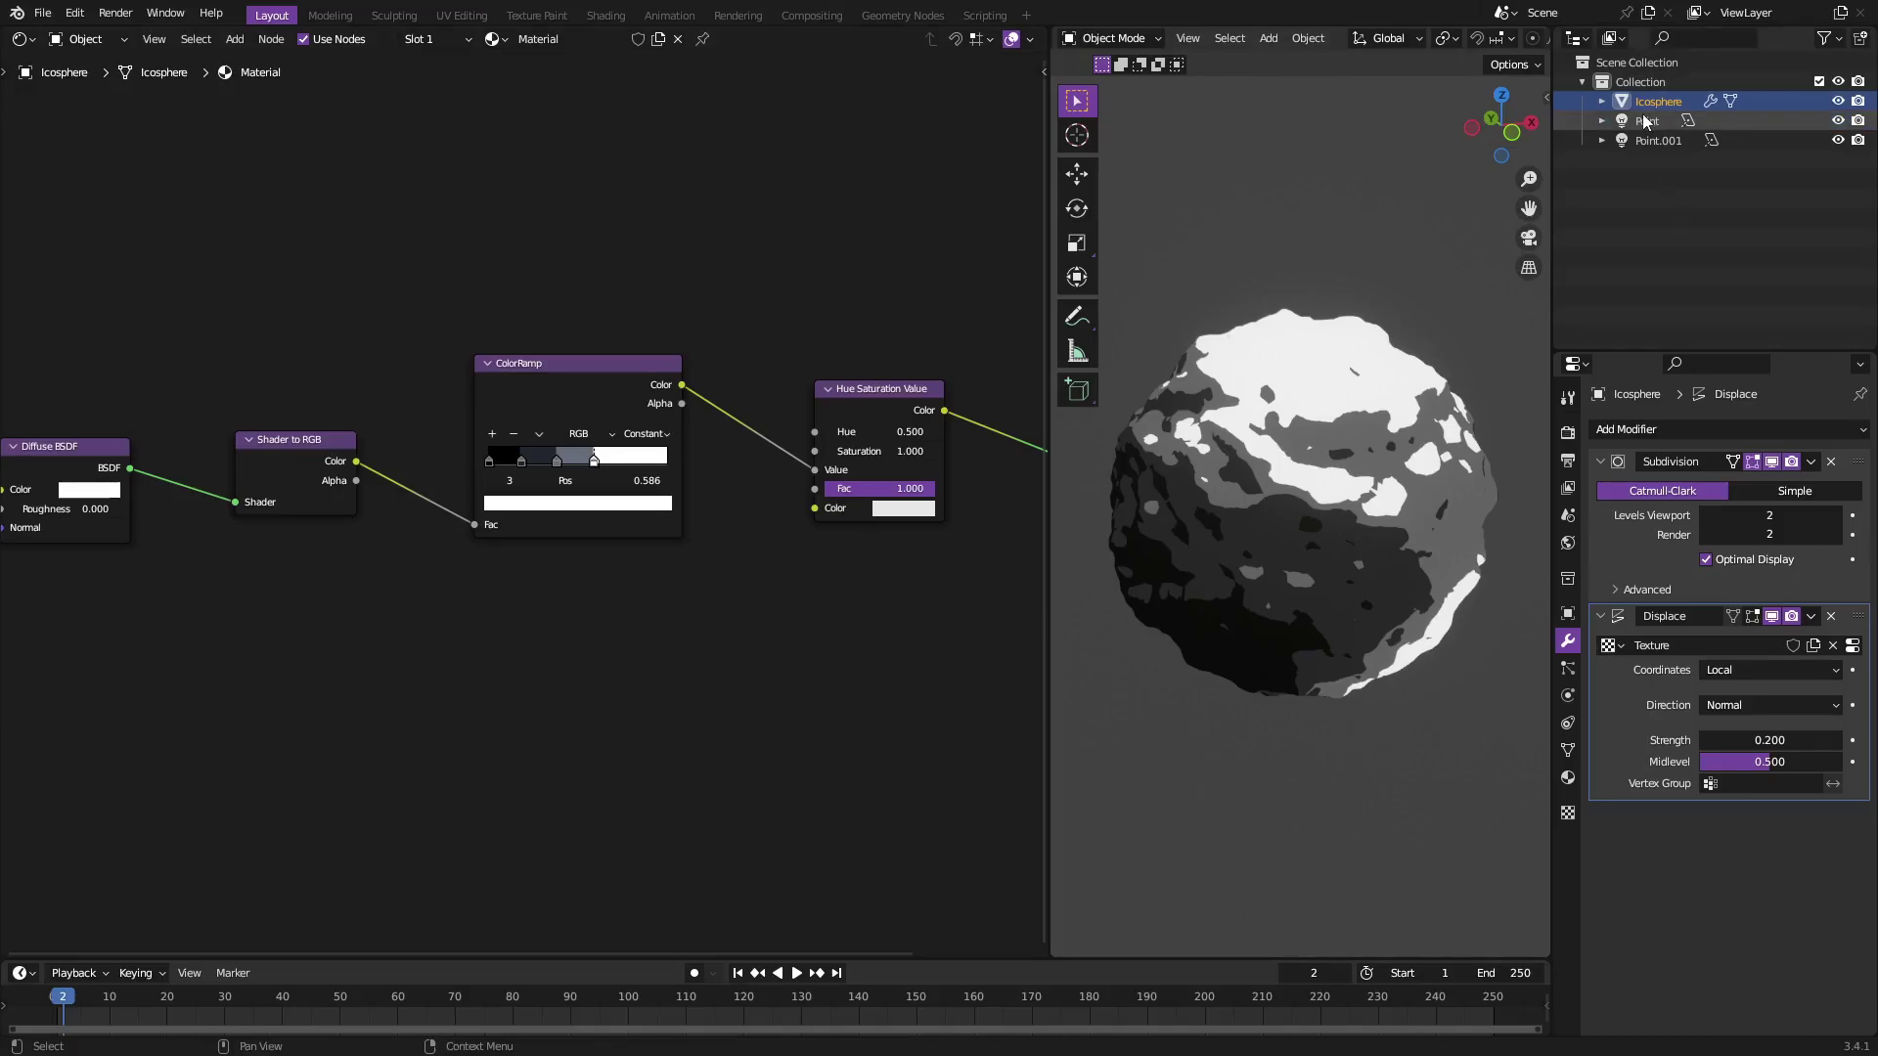
middle_click_drag(1291, 411, 1262, 393)
scroll(1476, 42, "down", 5)
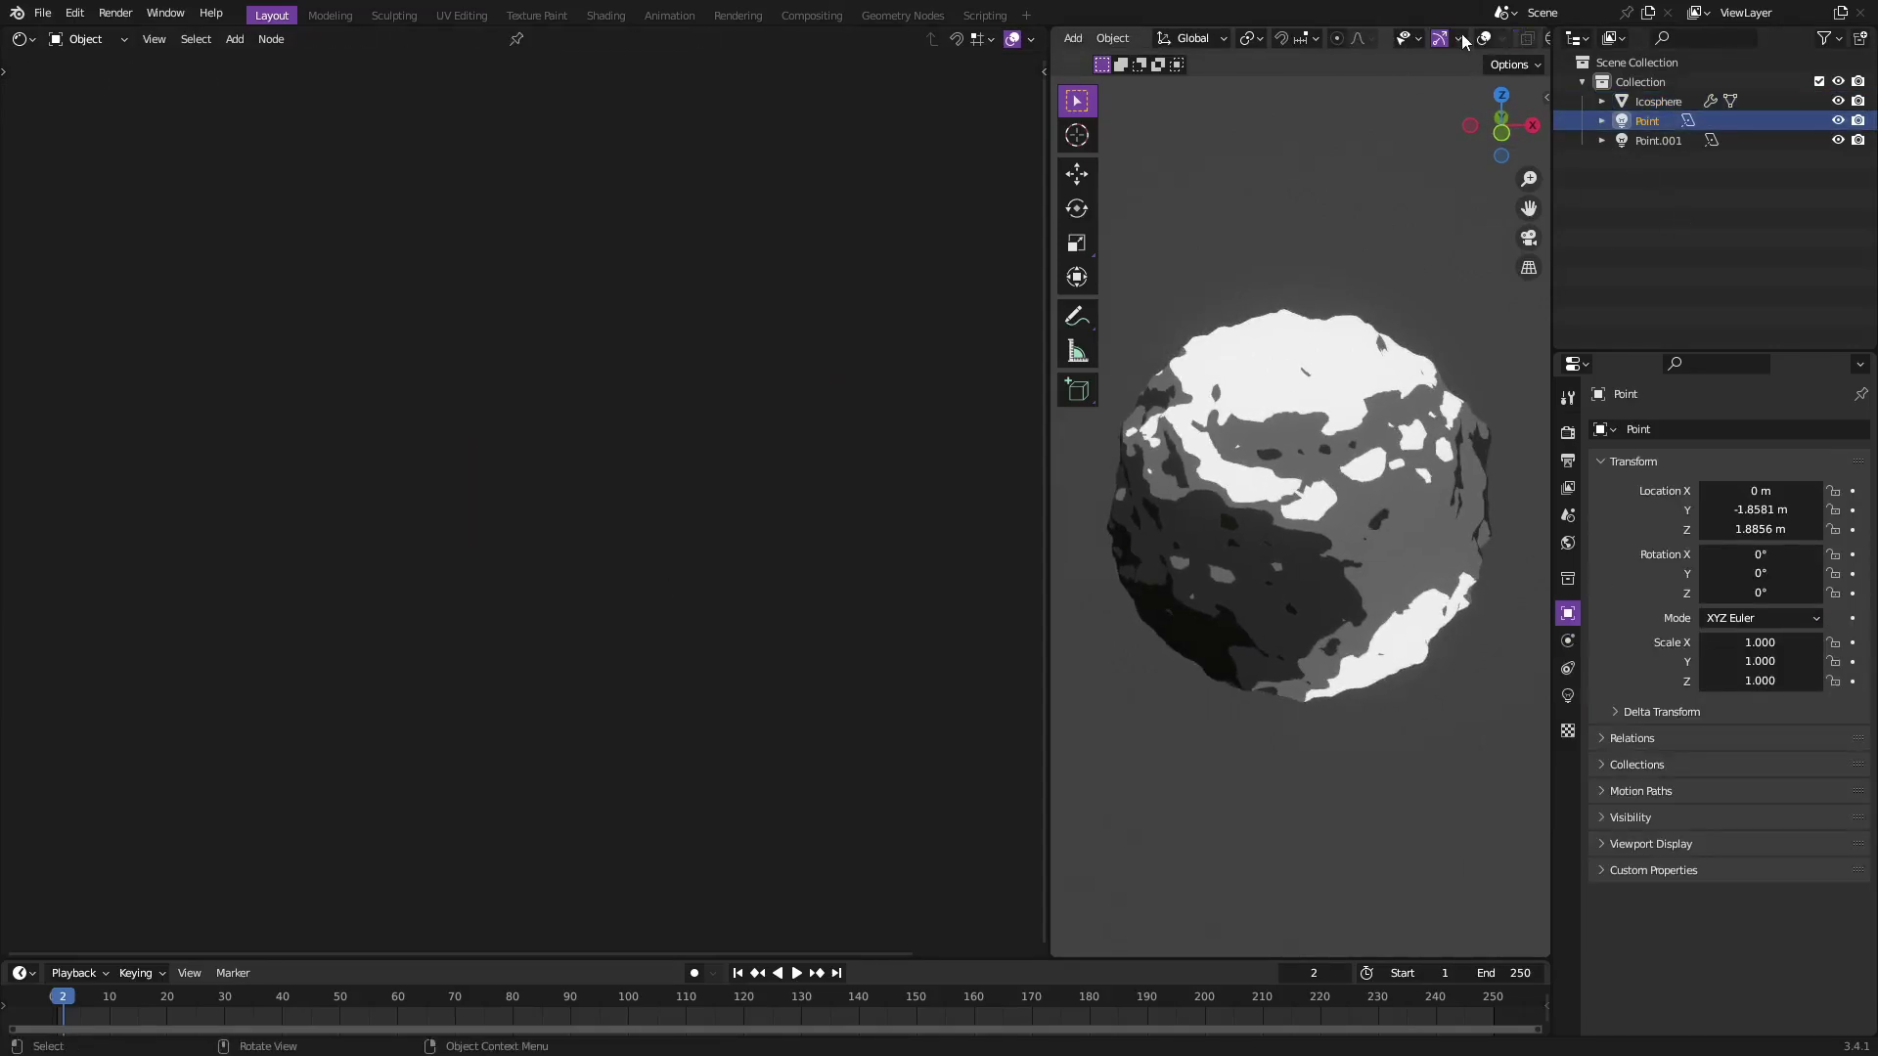
left_click(1486, 40)
scroll(1375, 251, "down", 5)
middle_click_drag(1367, 311, 1119, 360)
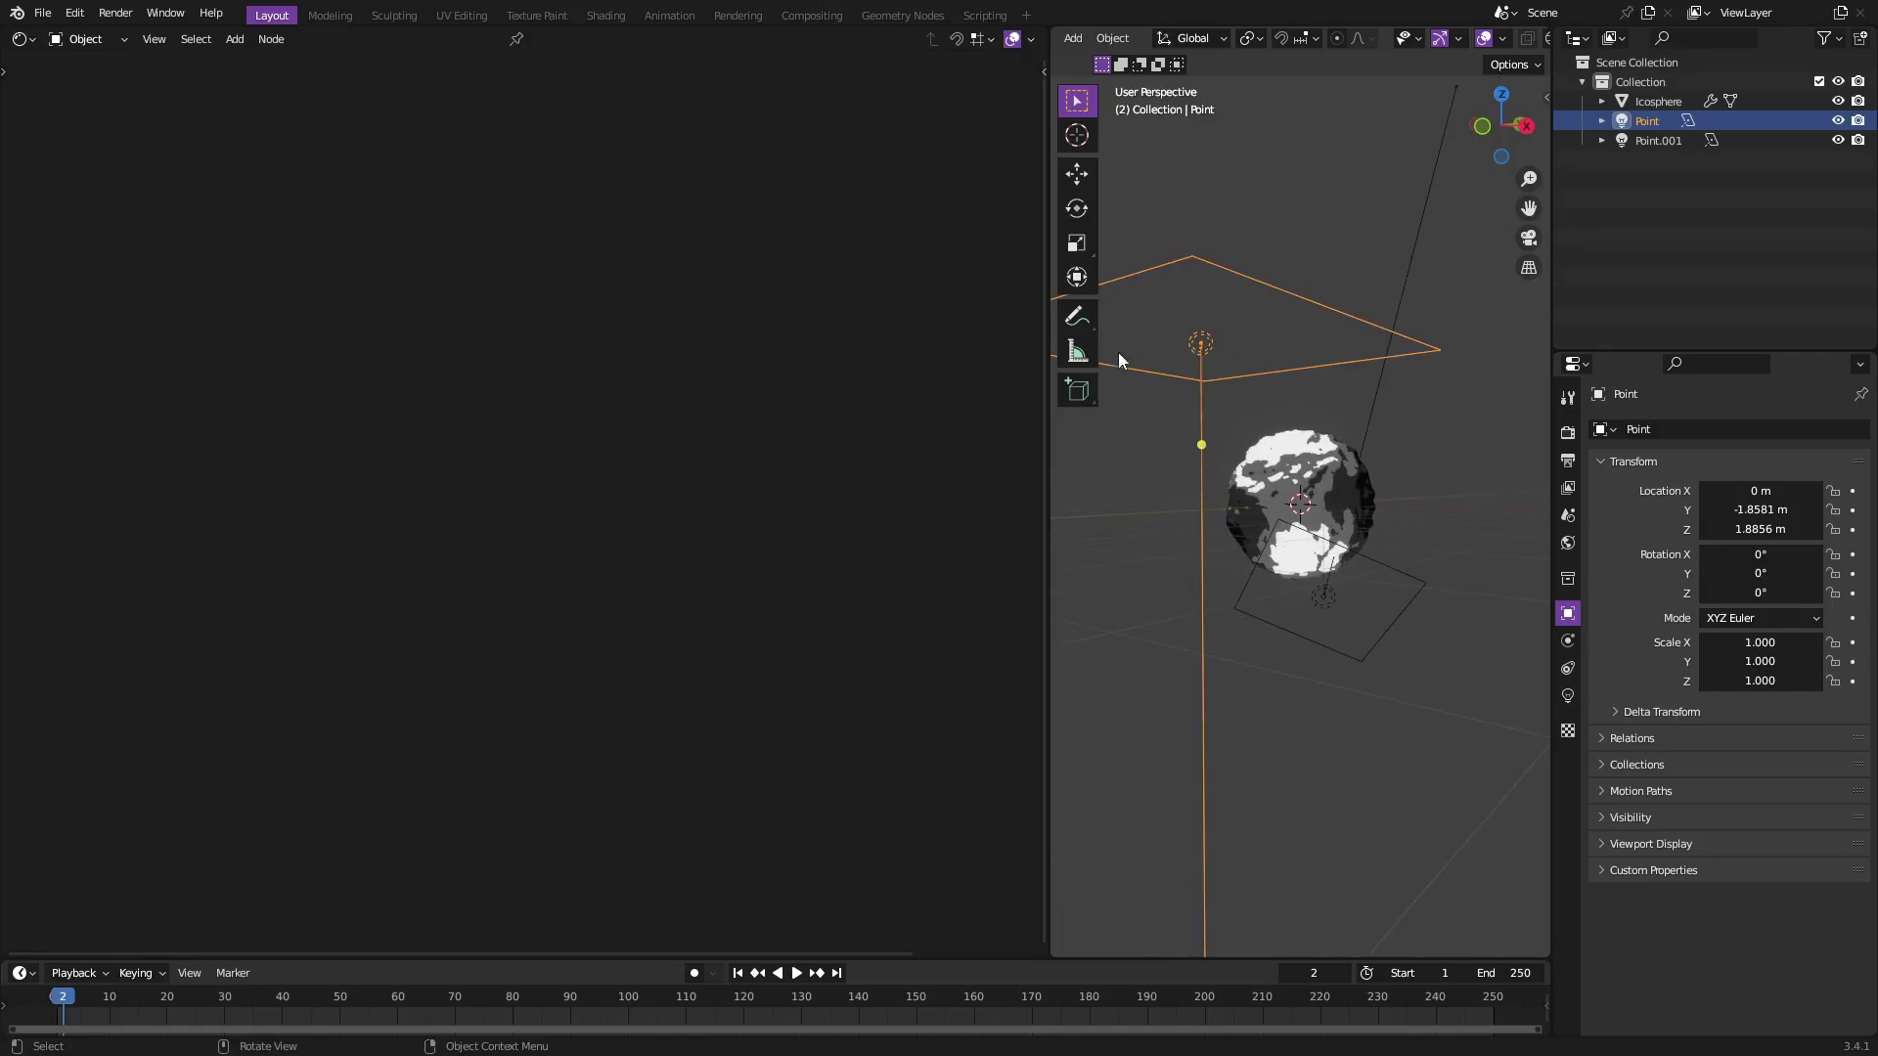
middle_click_drag(1196, 409, 1480, 649)
Examine the light settings and colours of the white area light and the purple area light beneath the planet.
left_click(1567, 696)
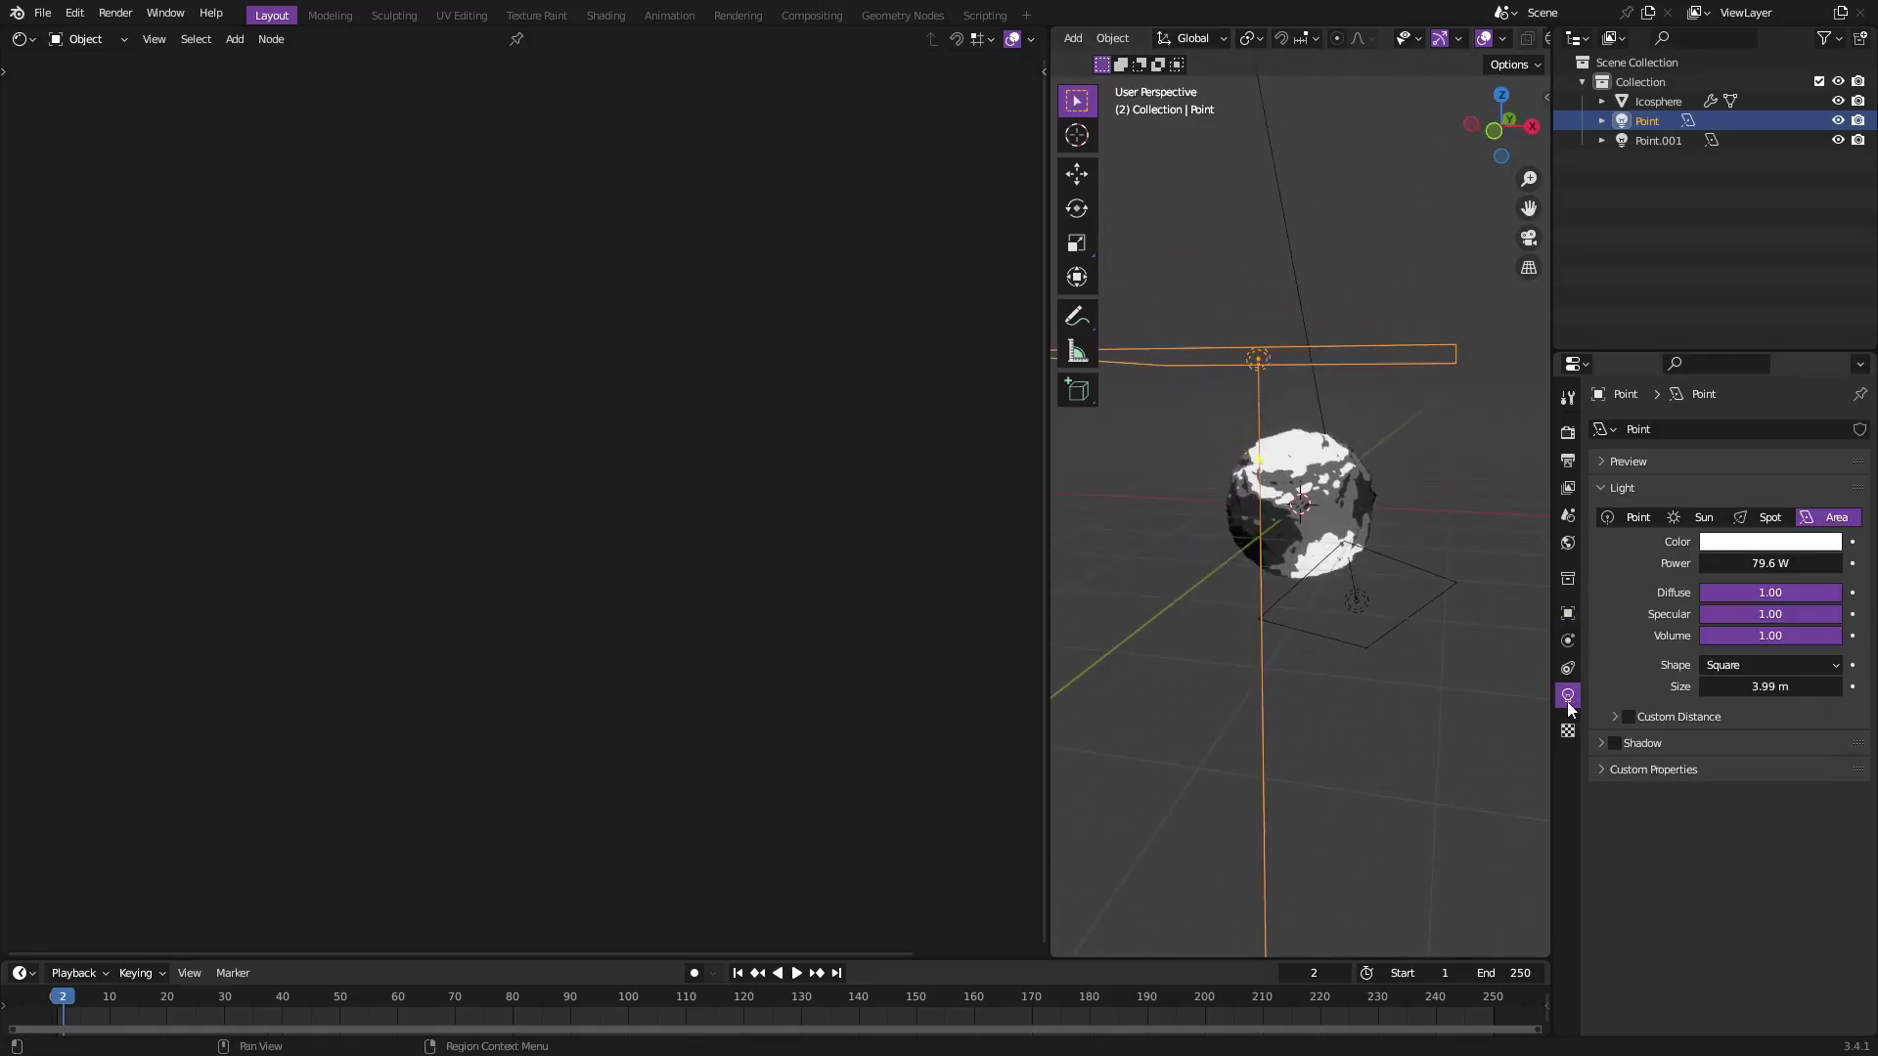
left_click(1751, 541)
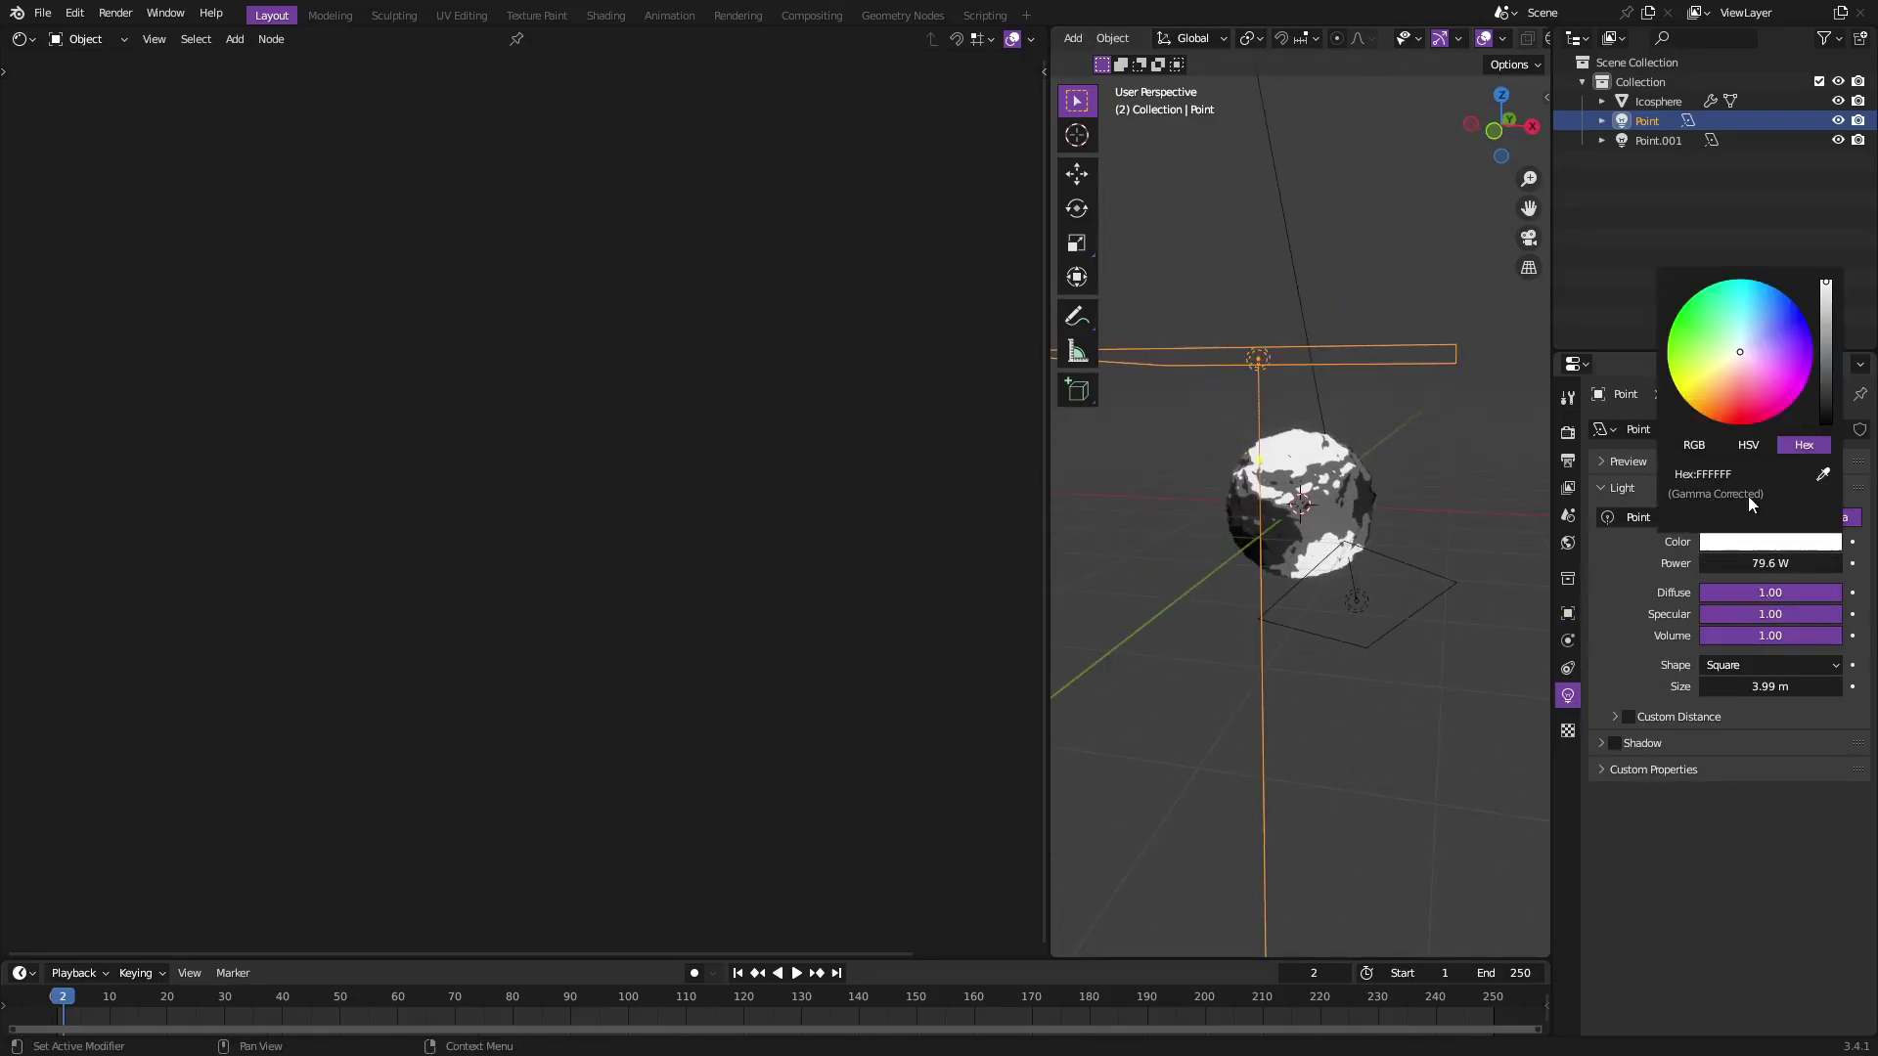
left_click(1355, 600)
middle_click_drag(1354, 601, 1439, 725)
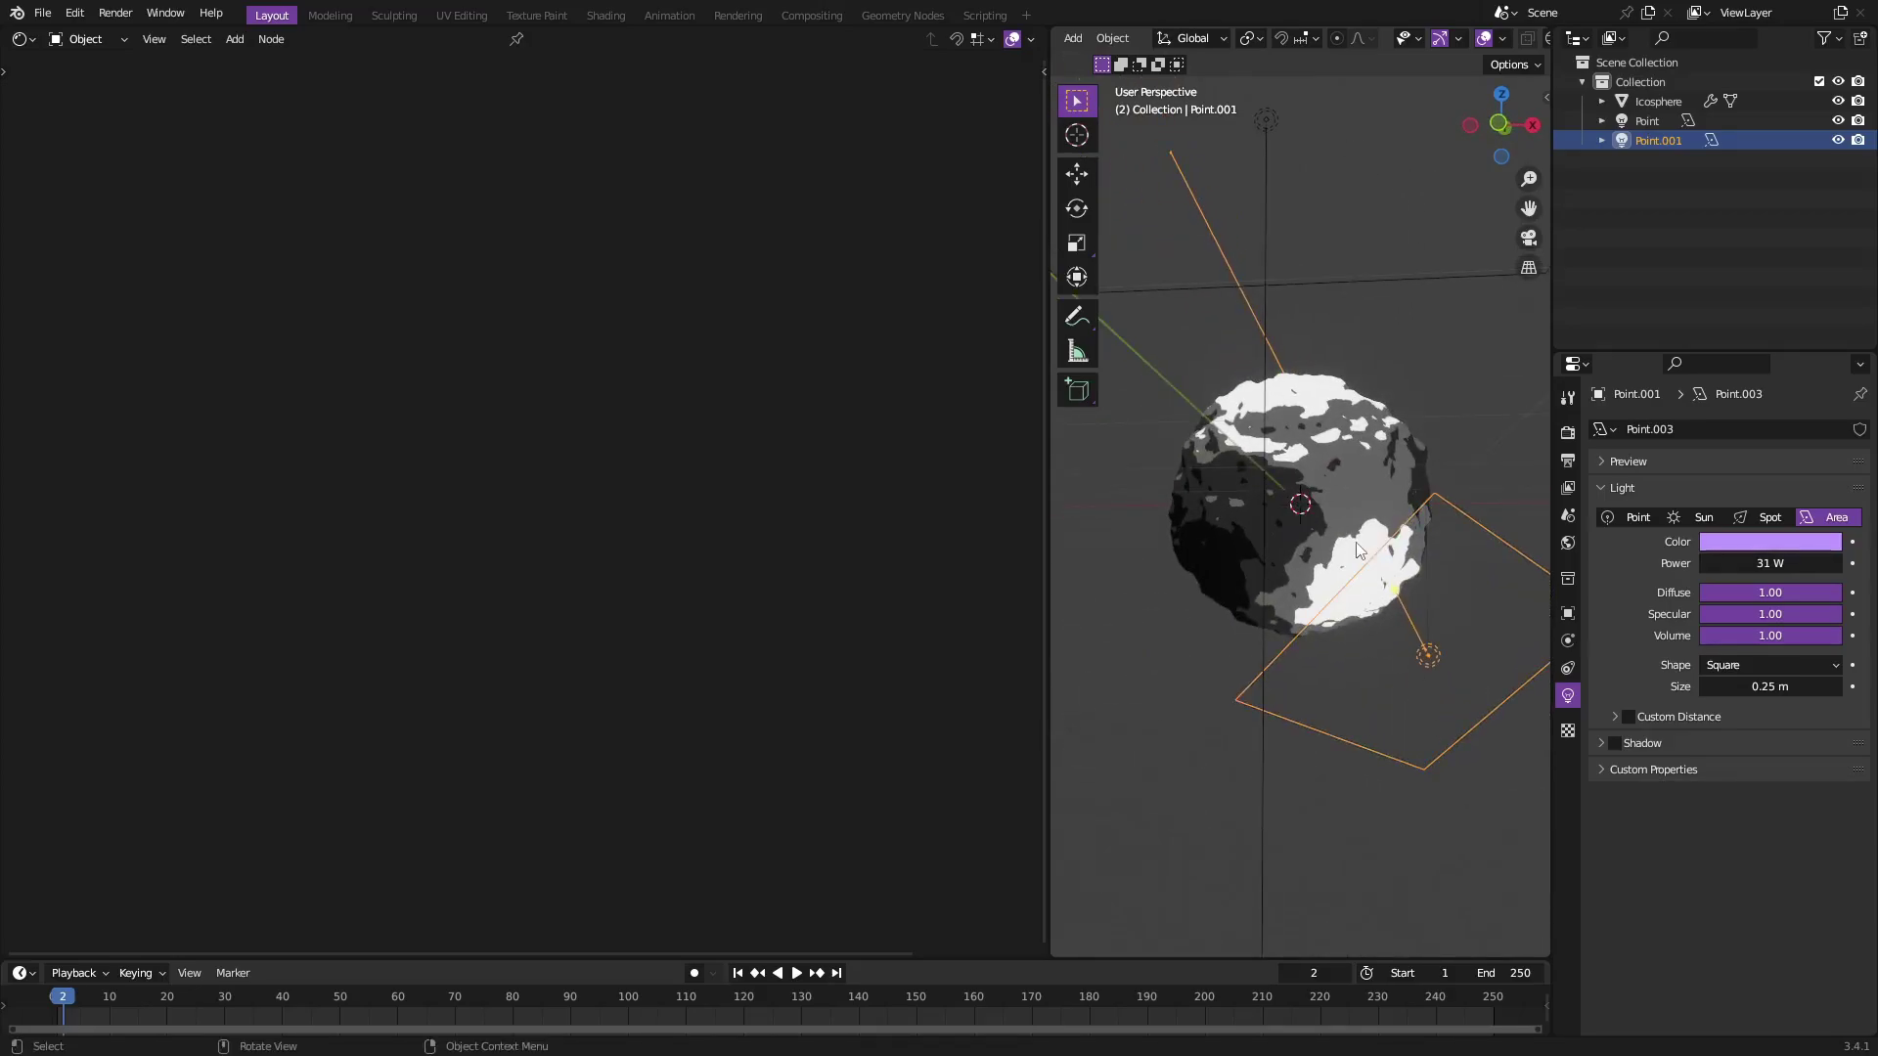
middle_click_drag(1358, 550, 1336, 705)
mouse_move(1289, 600)
middle_mouse_down()
mouse_move(1115, 629)
mouse_move(1389, 583)
middle_mouse_up()
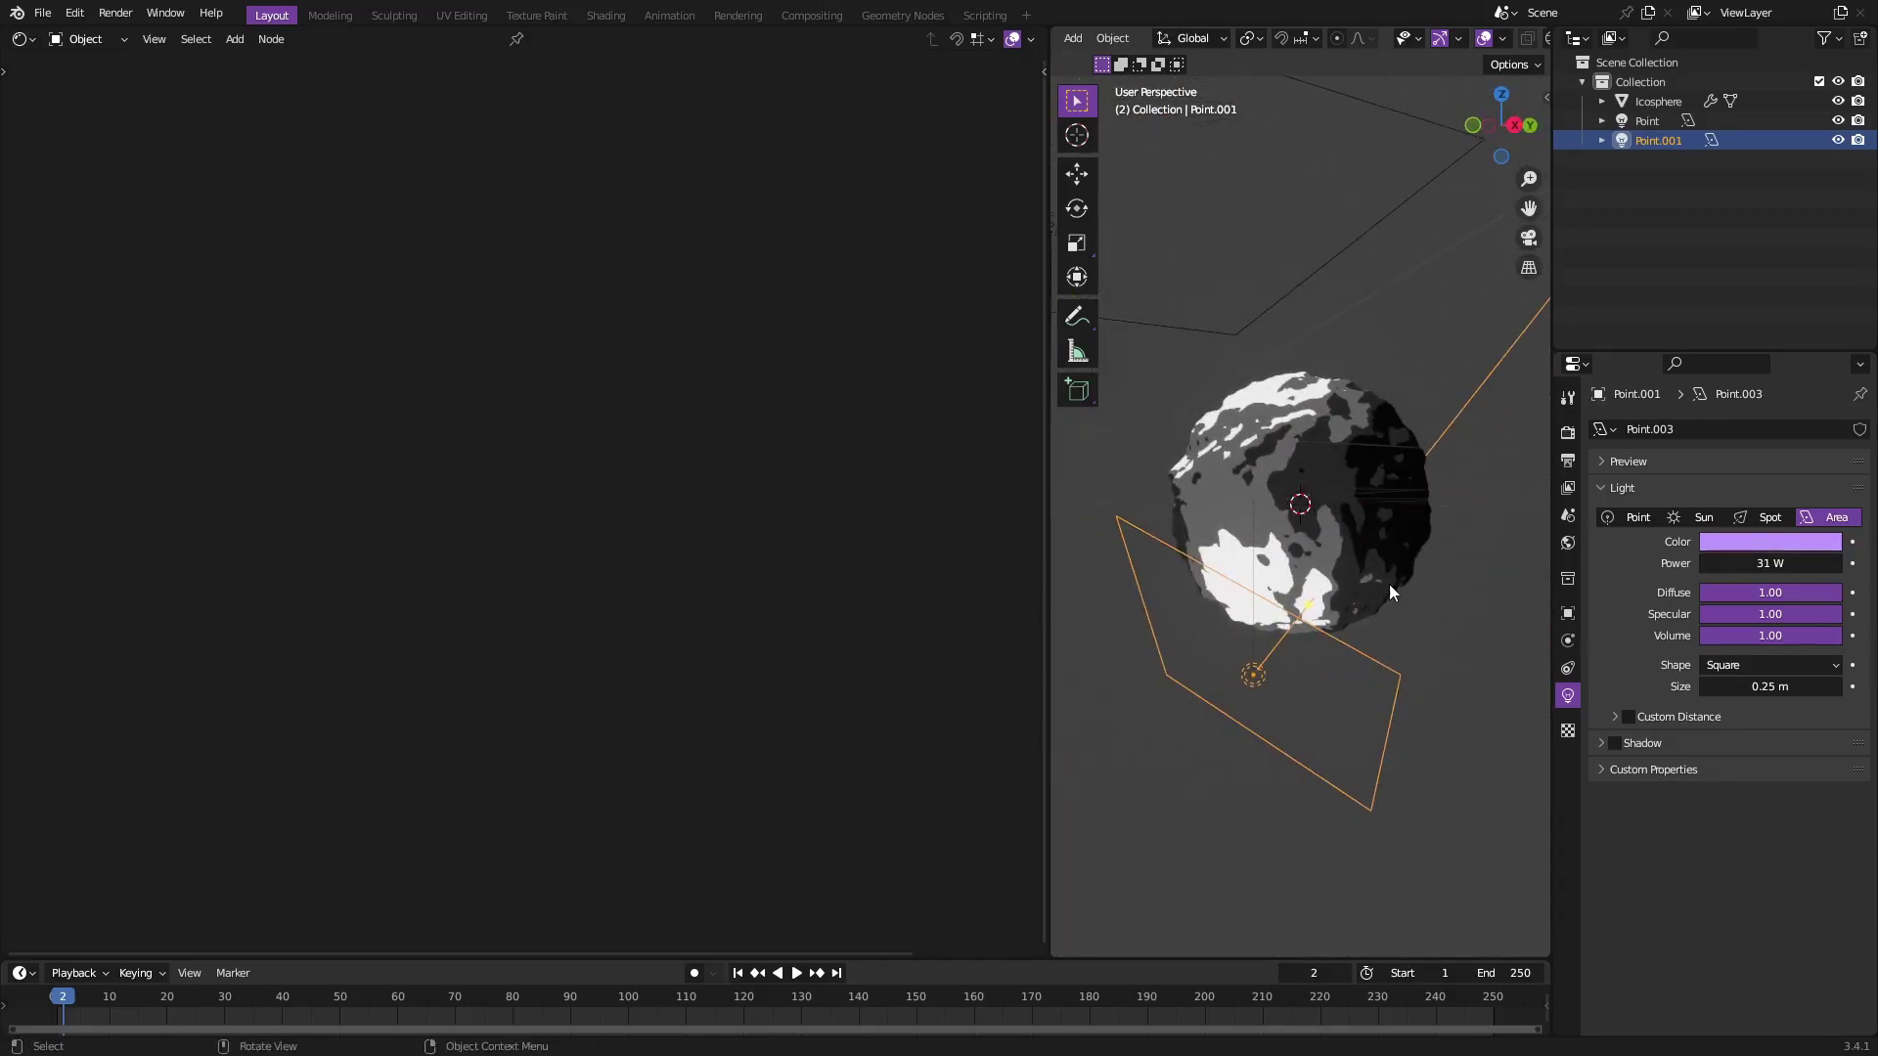
left_click(1778, 543)
Try moving the purple area light about -0.18 m in X, -0.41 m in Y and 0.49 m in Z to test the shading.
key("g")
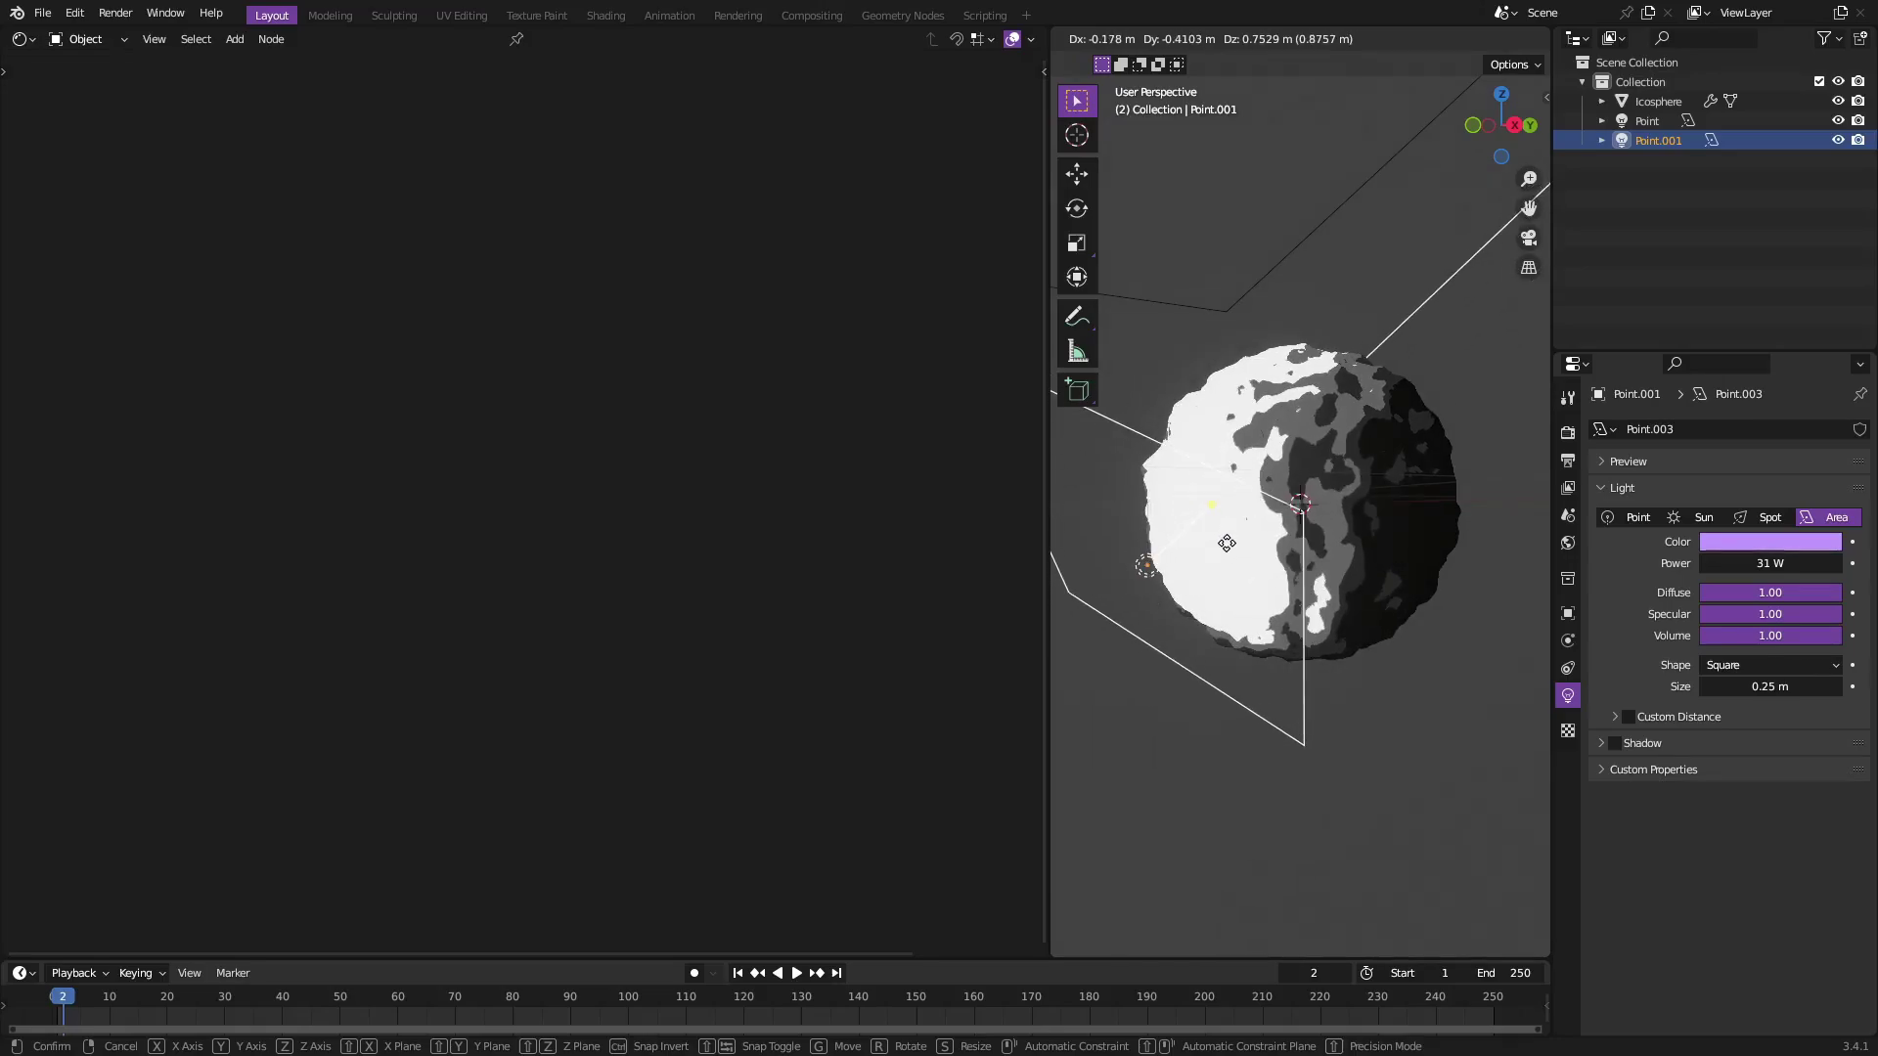
left_click(1229, 545)
scroll(1305, 461, "up", 3)
middle_click_drag(1305, 462, 1379, 438)
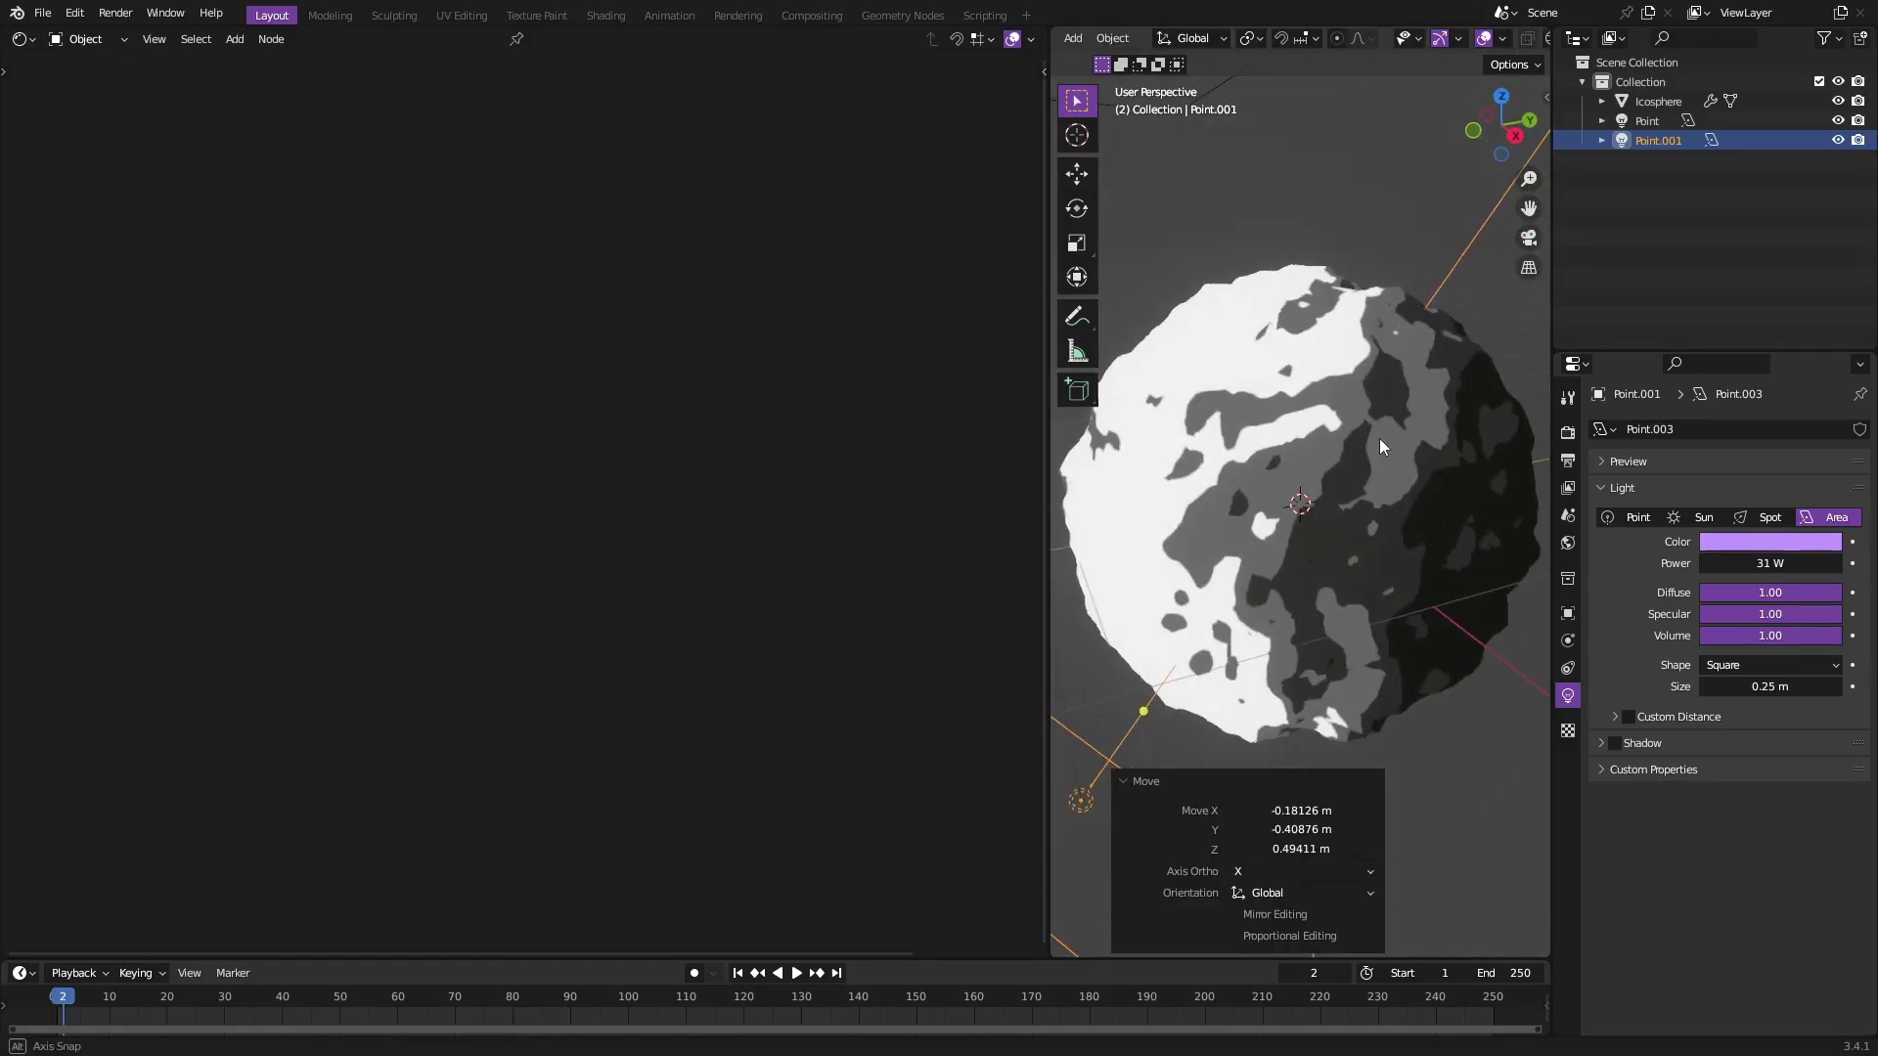
scroll(1350, 368, "up", 5)
scroll(1349, 367, "down", 5)
Enable shadows on the purple area light and on the white area light above the planet.
middle_click_drag(1217, 503, 1389, 455)
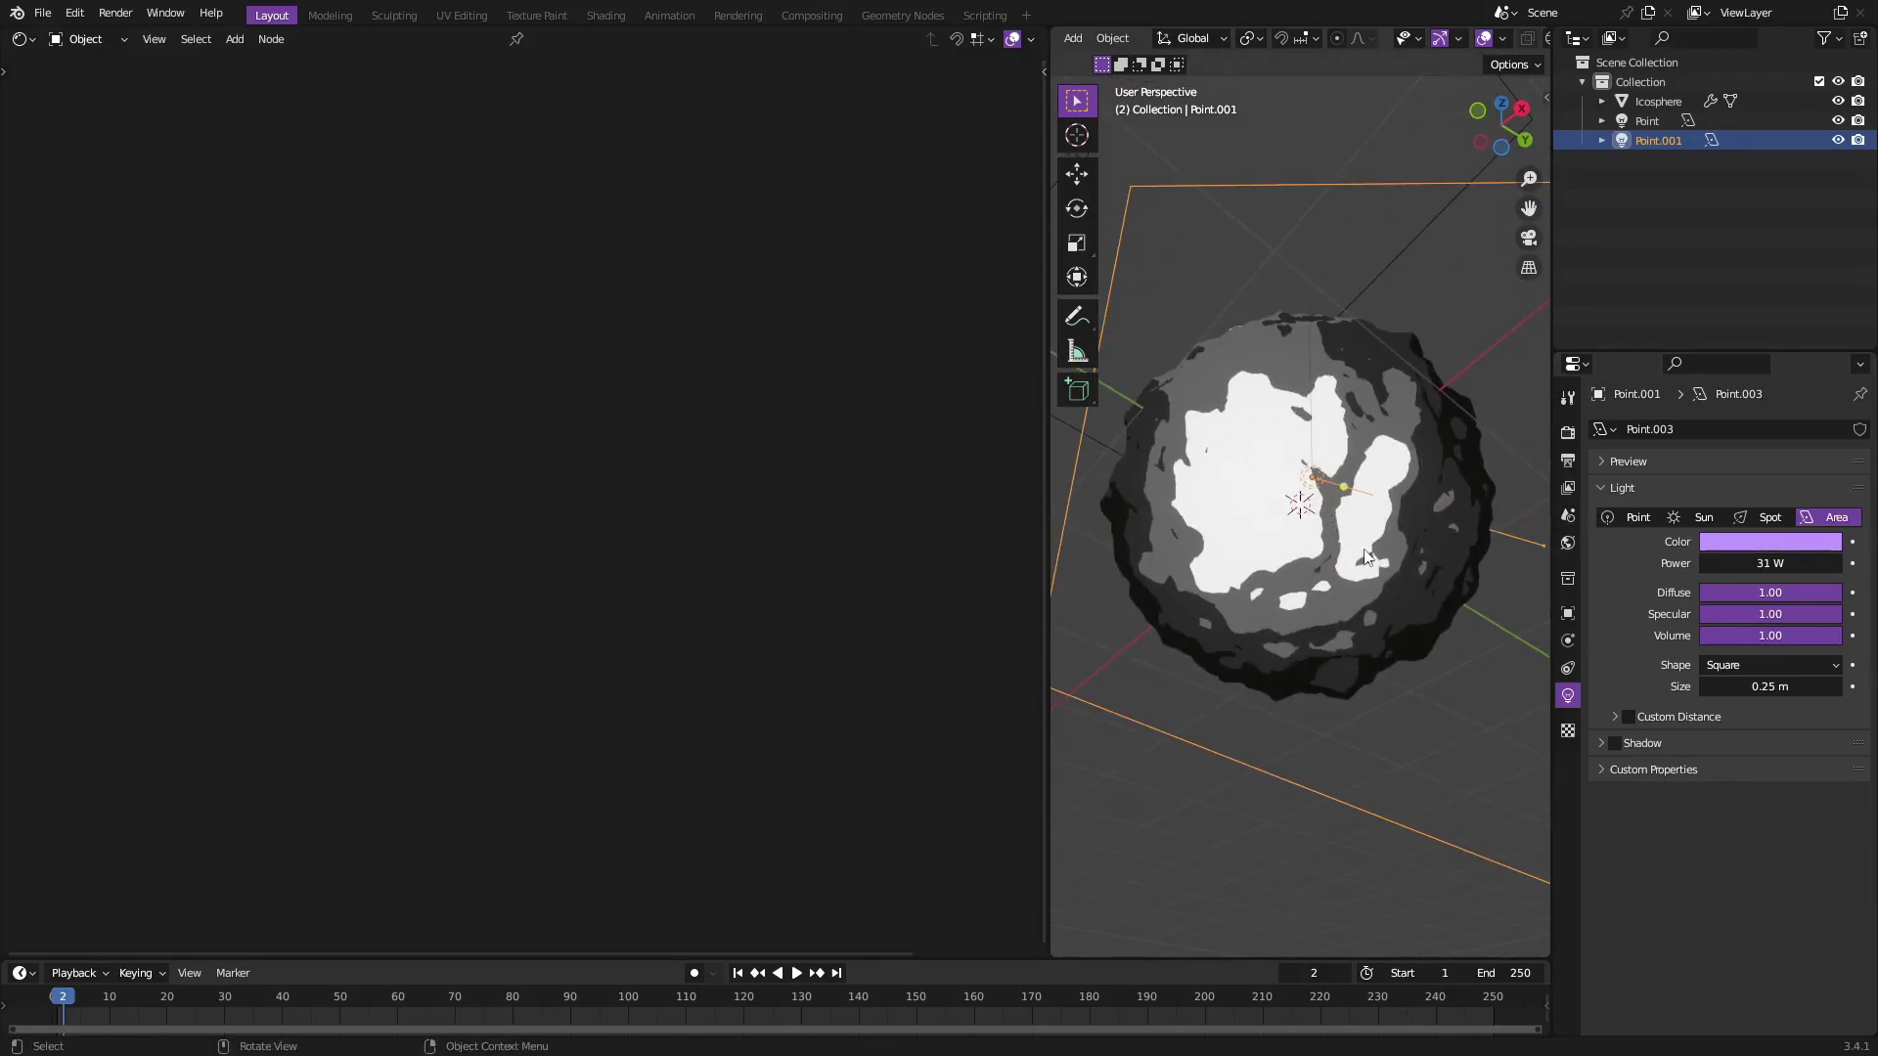
left_click(1615, 743)
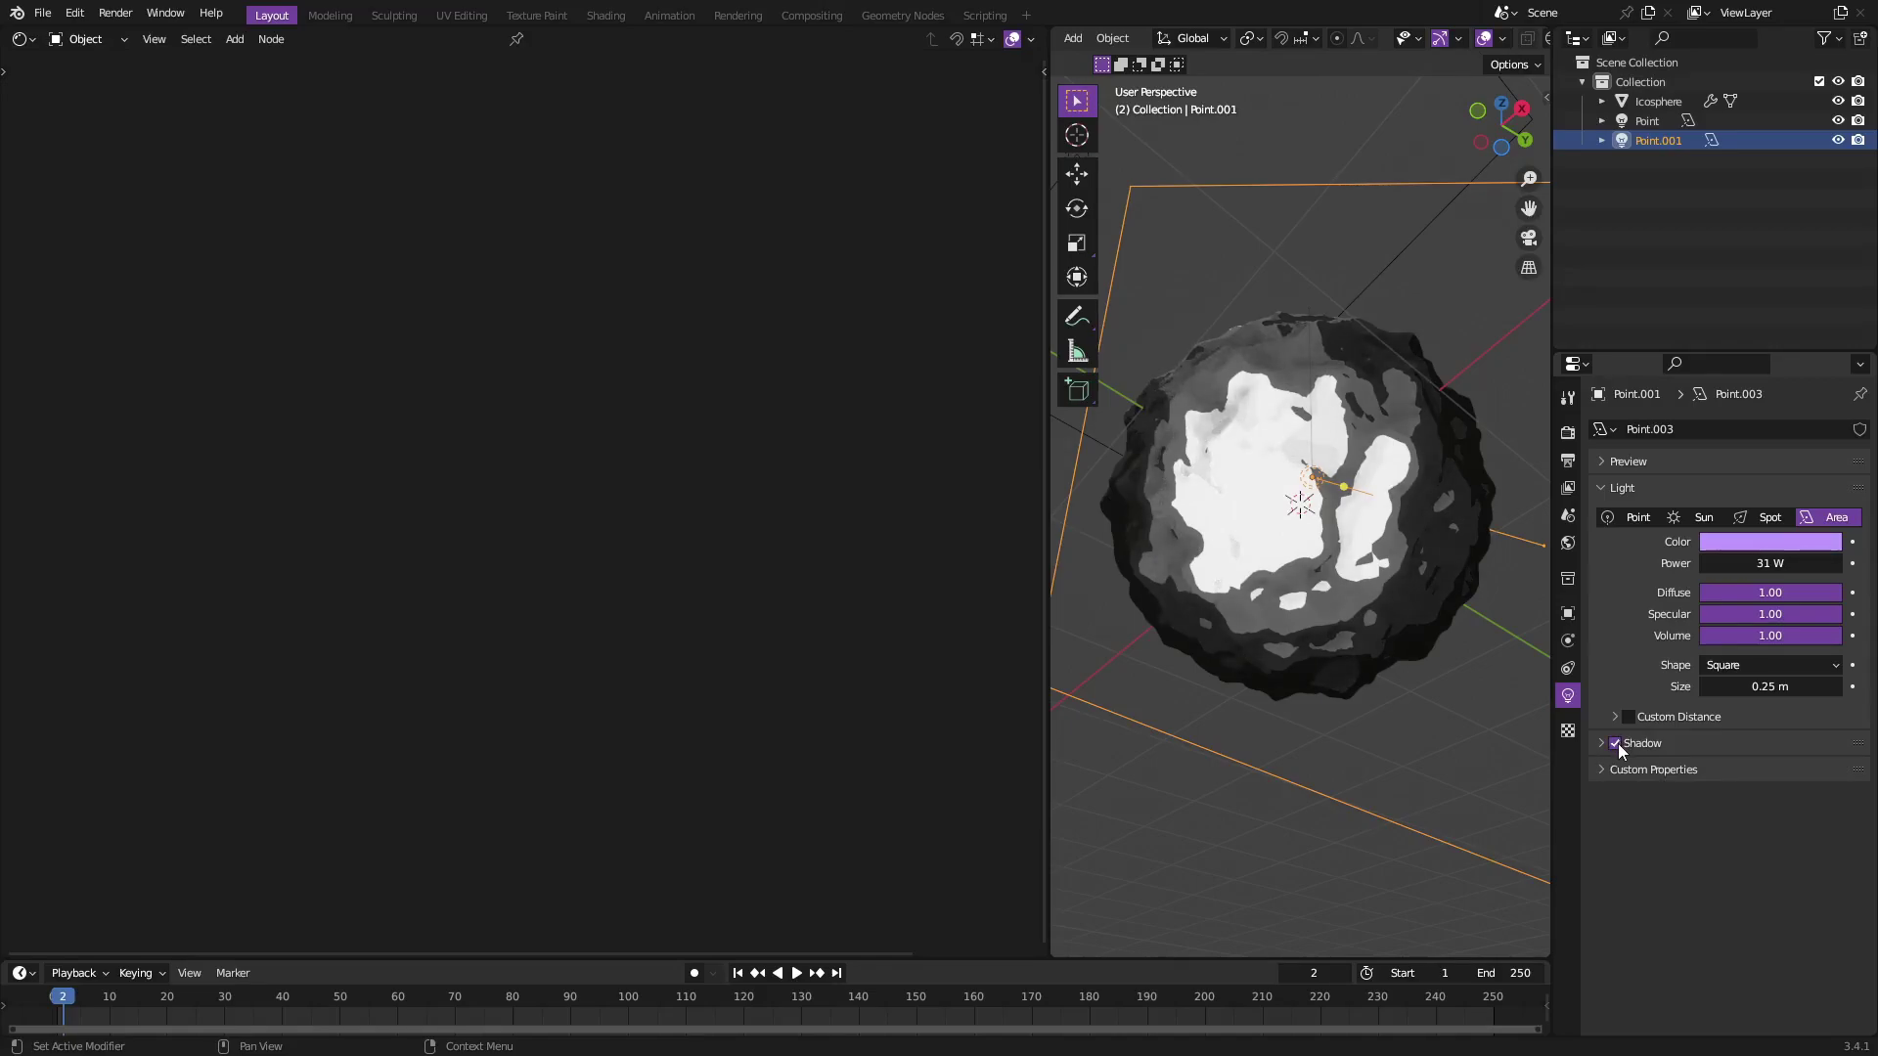
middle_click_drag(1467, 705, 1482, 732)
left_click(1148, 331)
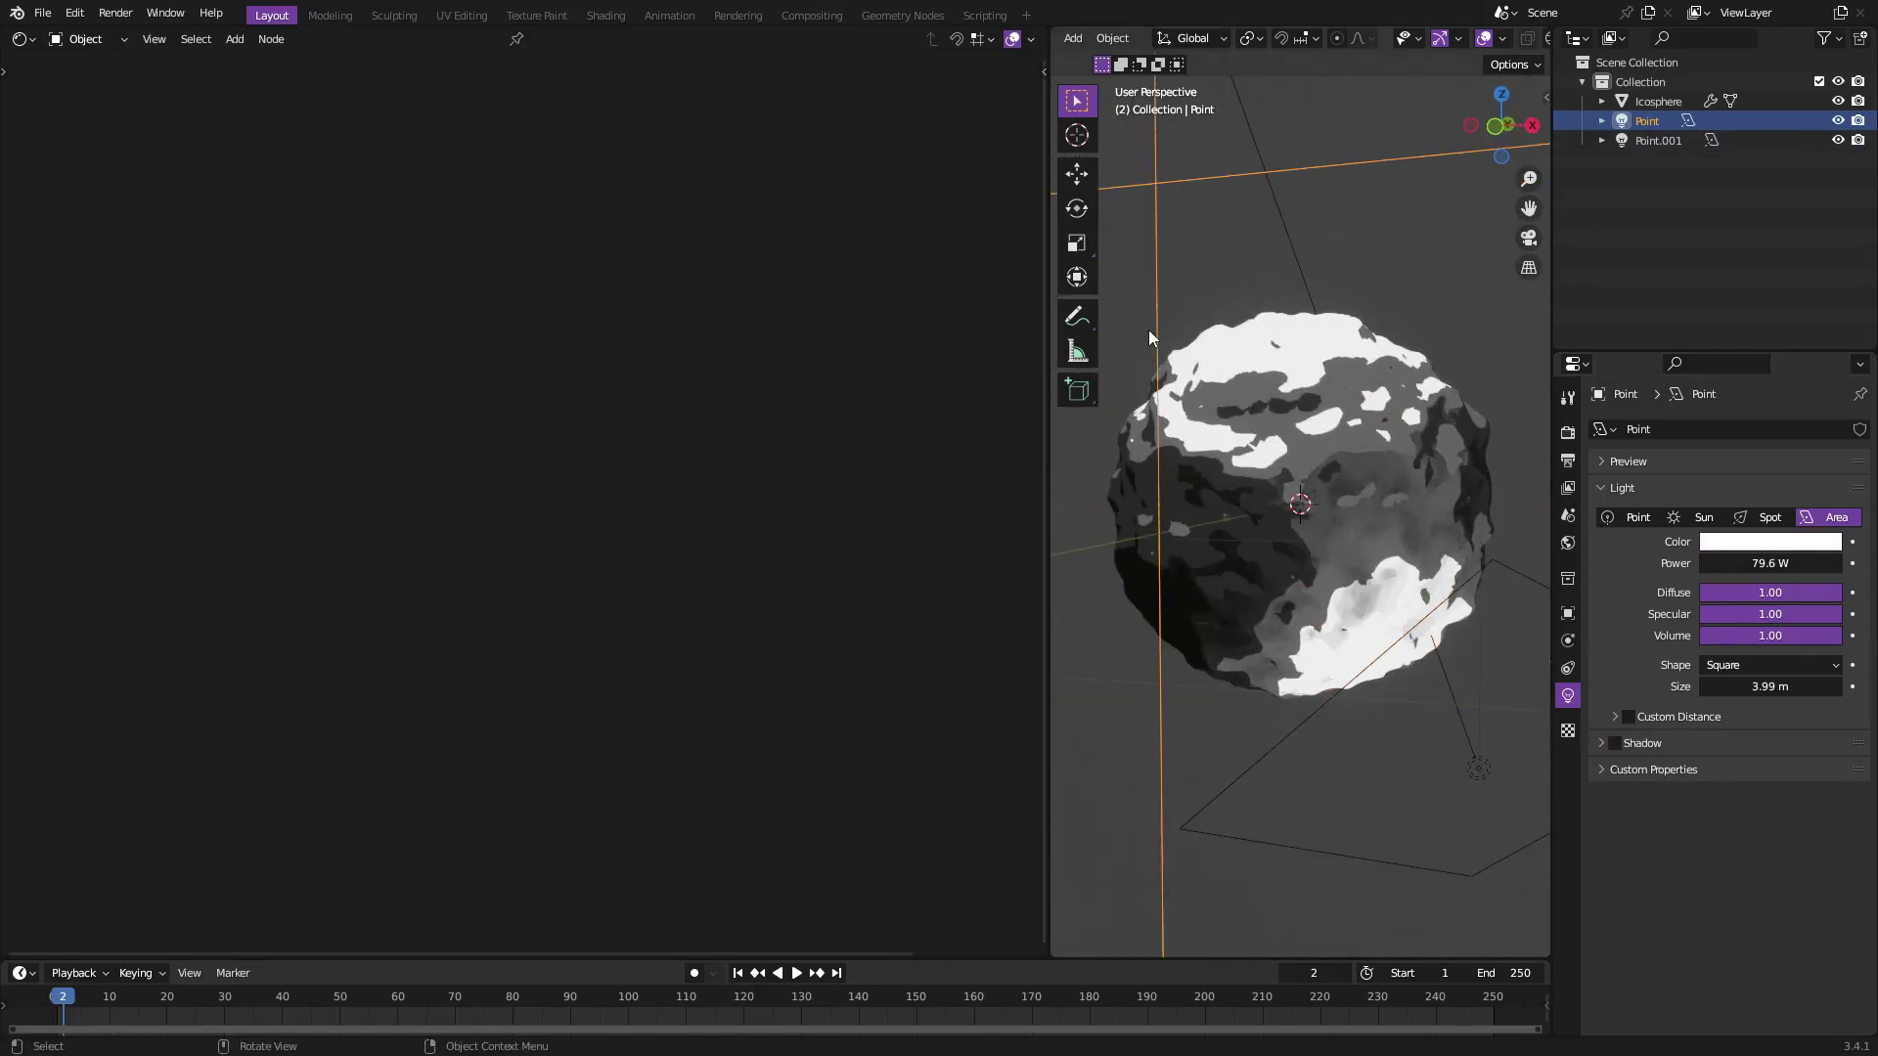
left_click(1614, 744)
middle_click_drag(1276, 614, 1541, 709)
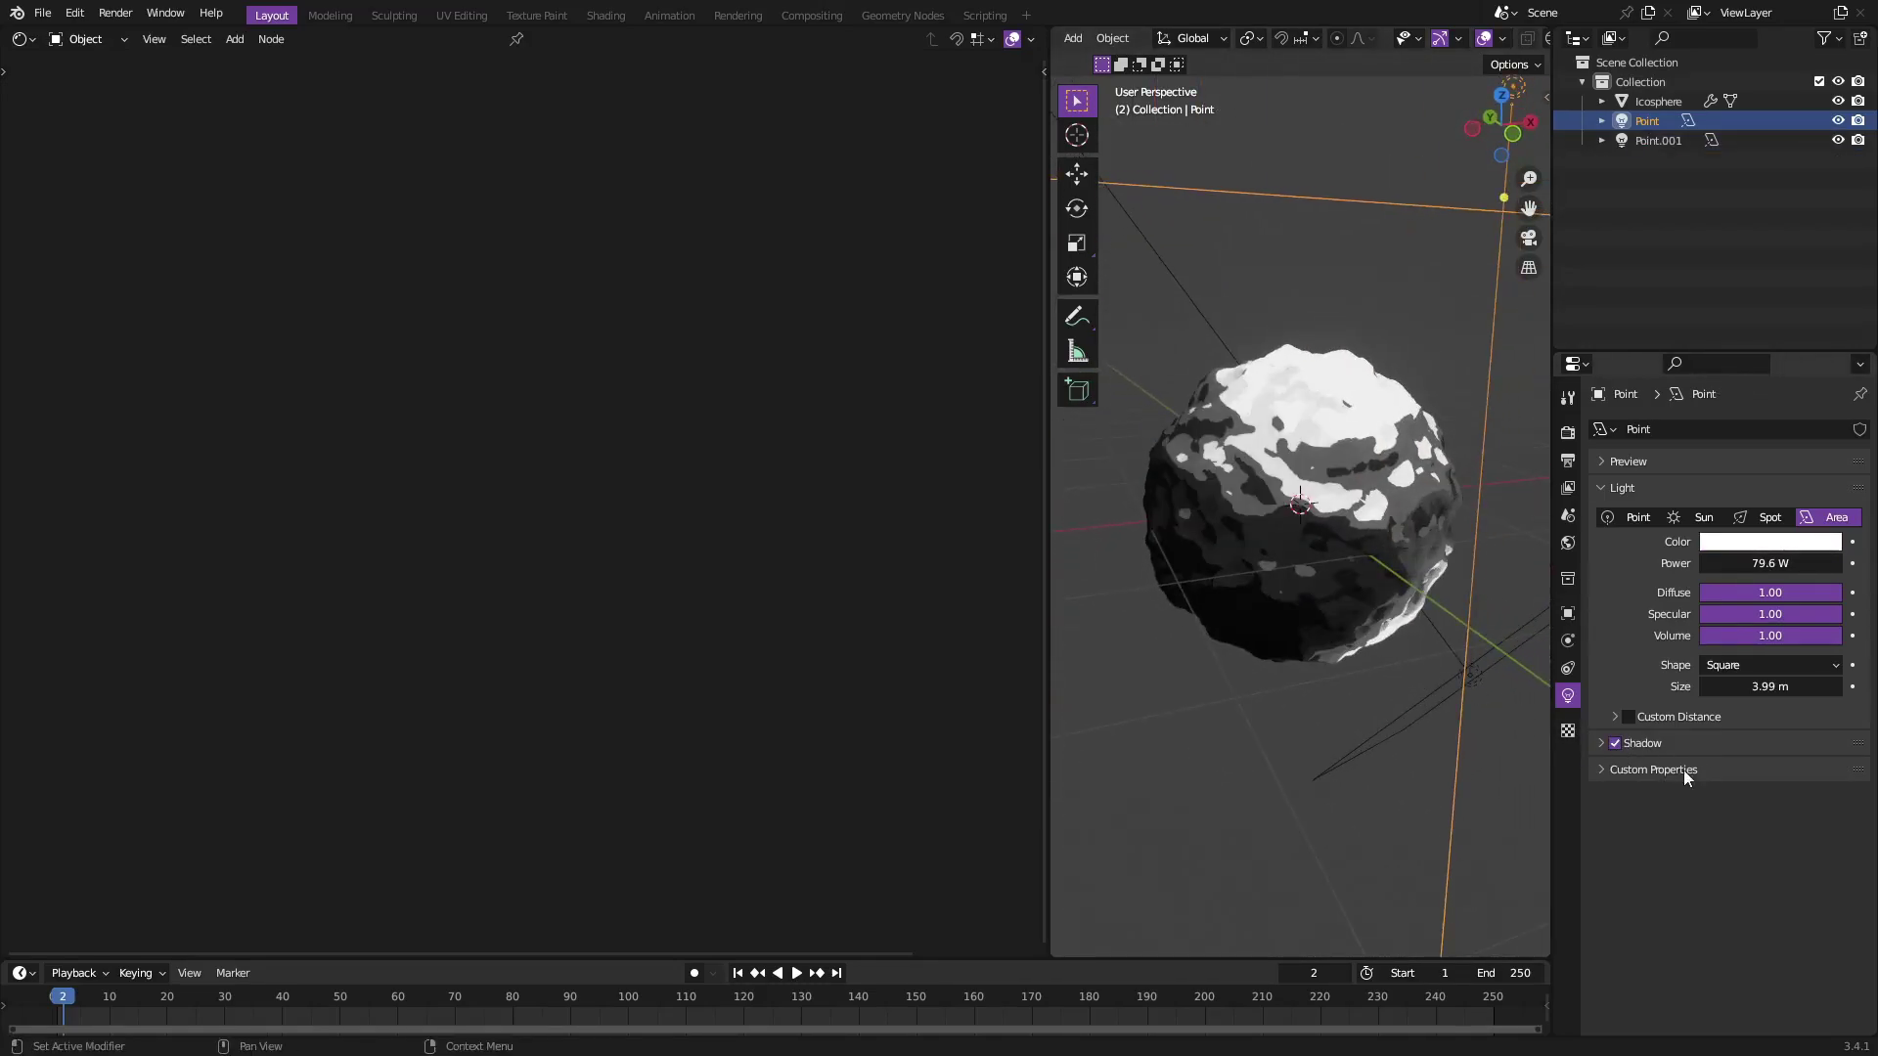
Switch shadows off and back on for the white and purple area lights to compare the planet's shading.
left_click(1615, 744)
left_click(1442, 697)
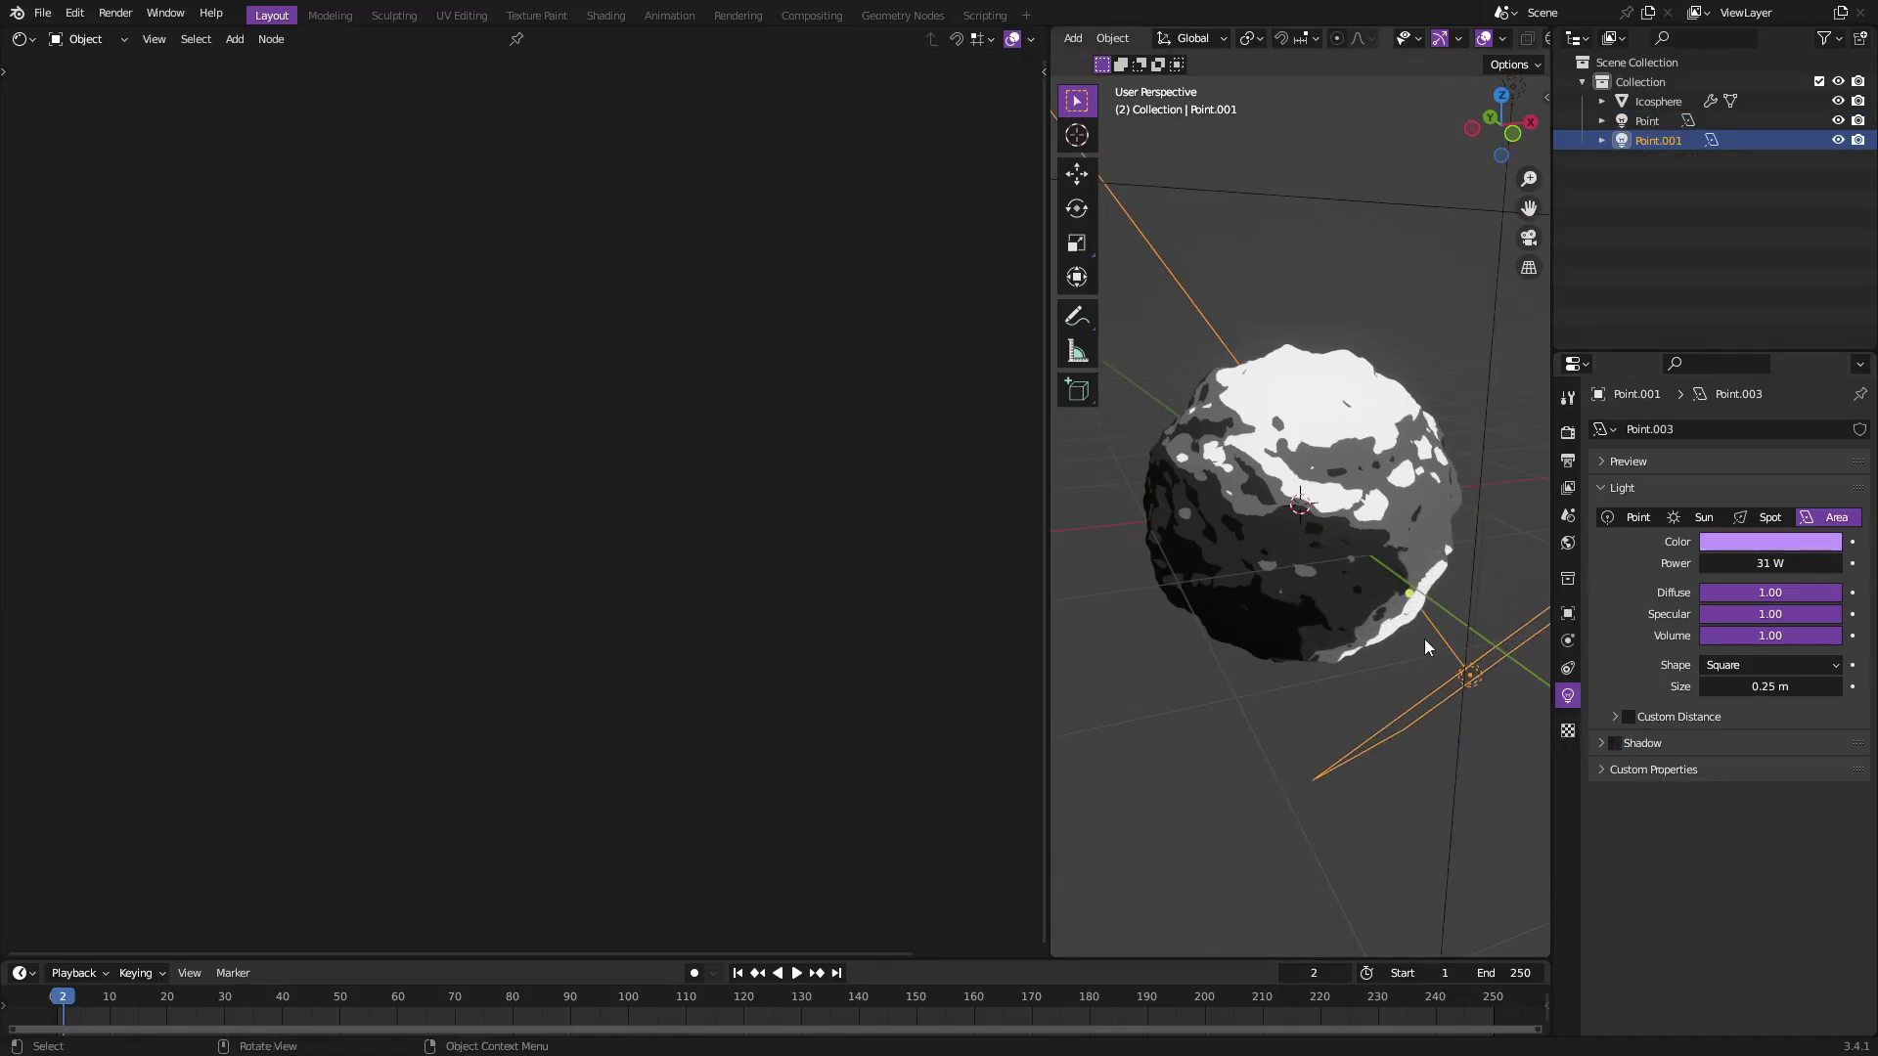
scroll(1411, 615, "up", 3)
middle_click_drag(1411, 614, 1485, 704)
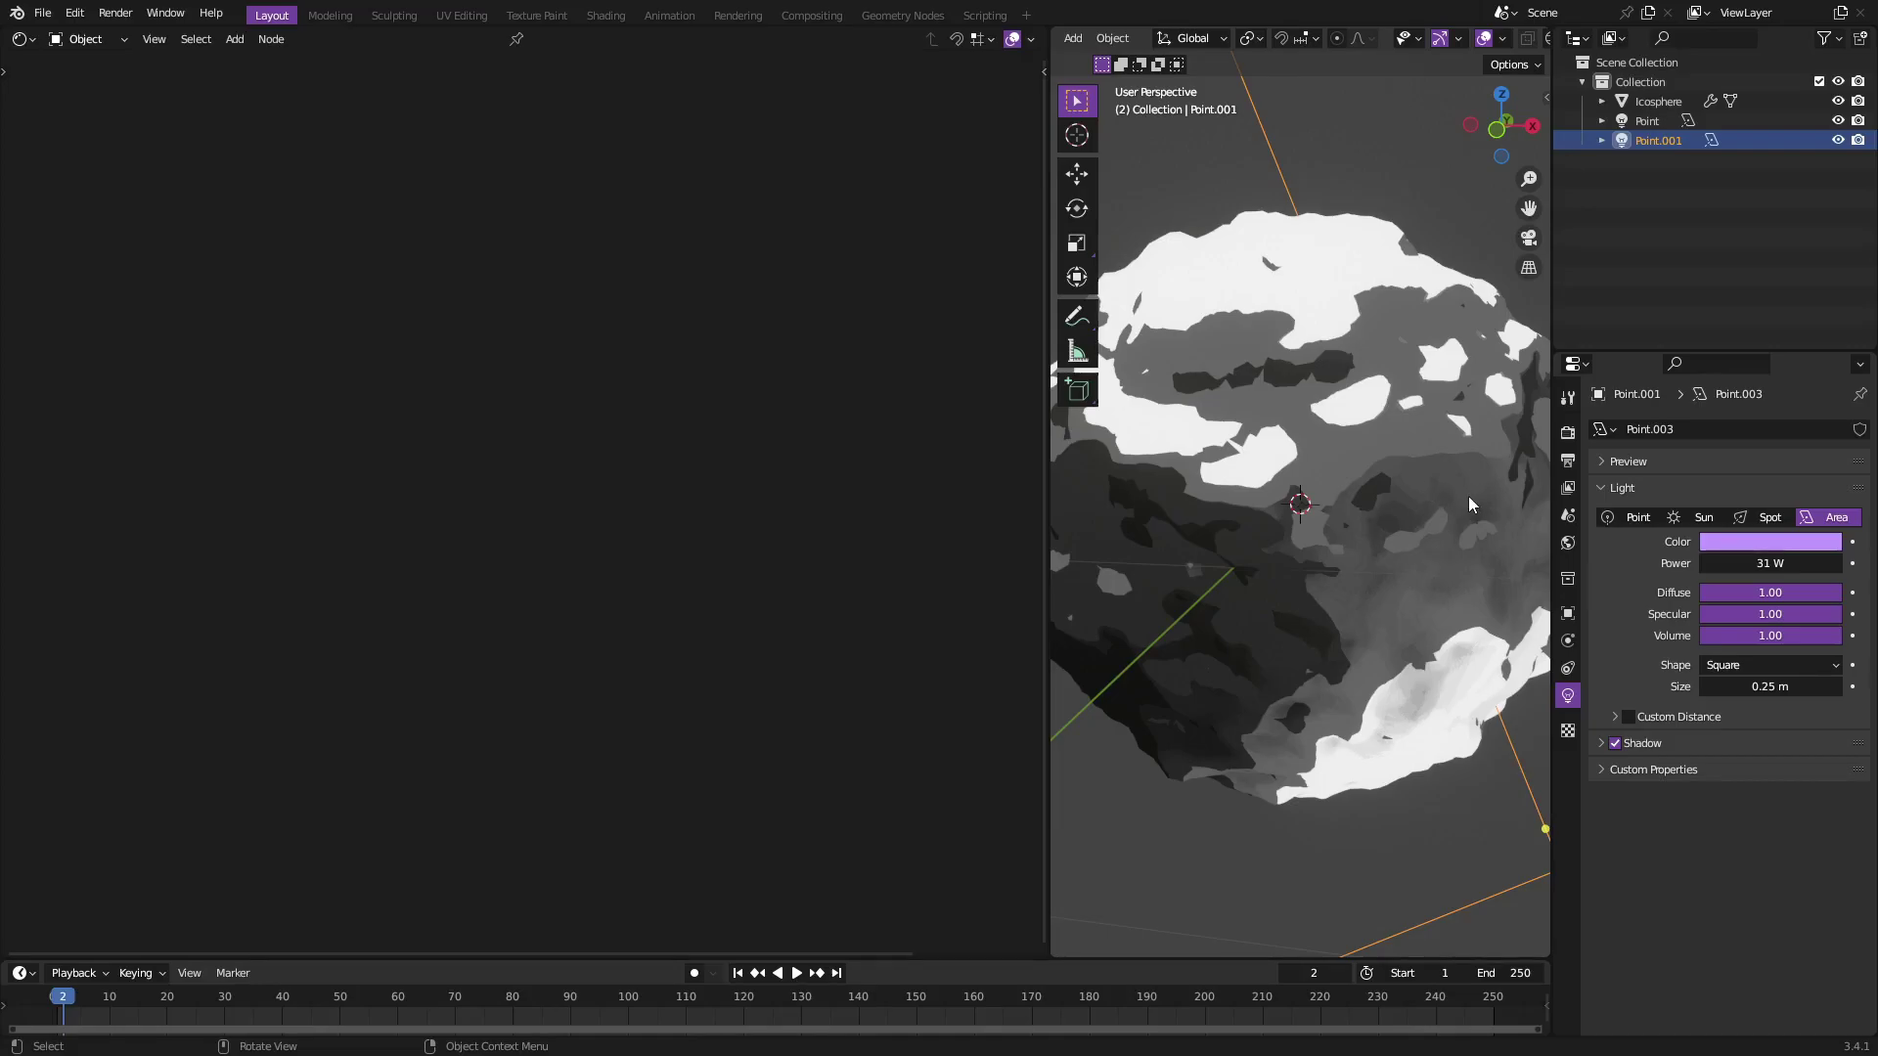
scroll(1469, 496, "down", 3)
left_click(1188, 294)
left_click(1615, 743)
middle_click_drag(1319, 410, 1279, 336)
scroll(1442, 460, "down", 2)
middle_click_drag(1442, 460, 1484, 587)
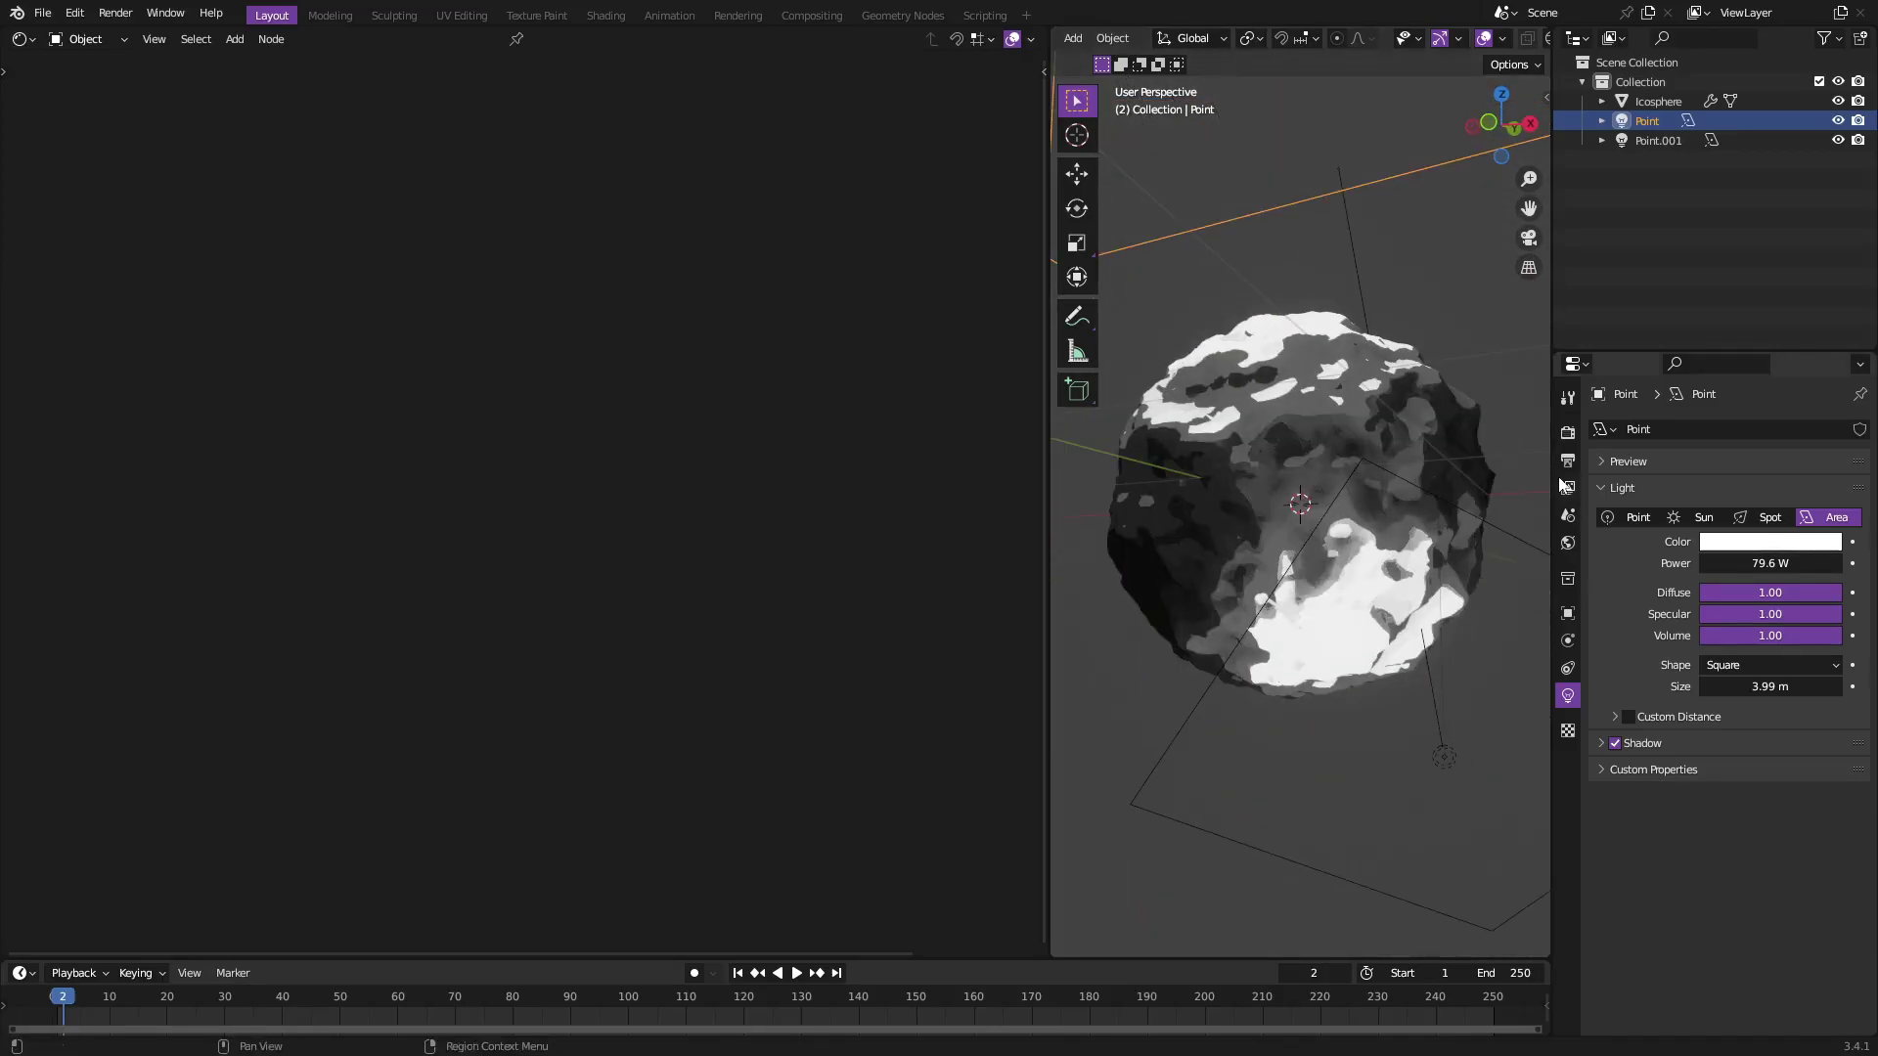
Disable shadows on the purple area light beneath the planet and on the white area light above it.
scroll(1377, 485, "down", 3)
left_click(1334, 504)
scroll(1334, 499, "up", 2)
middle_click_drag(1334, 499, 1355, 509)
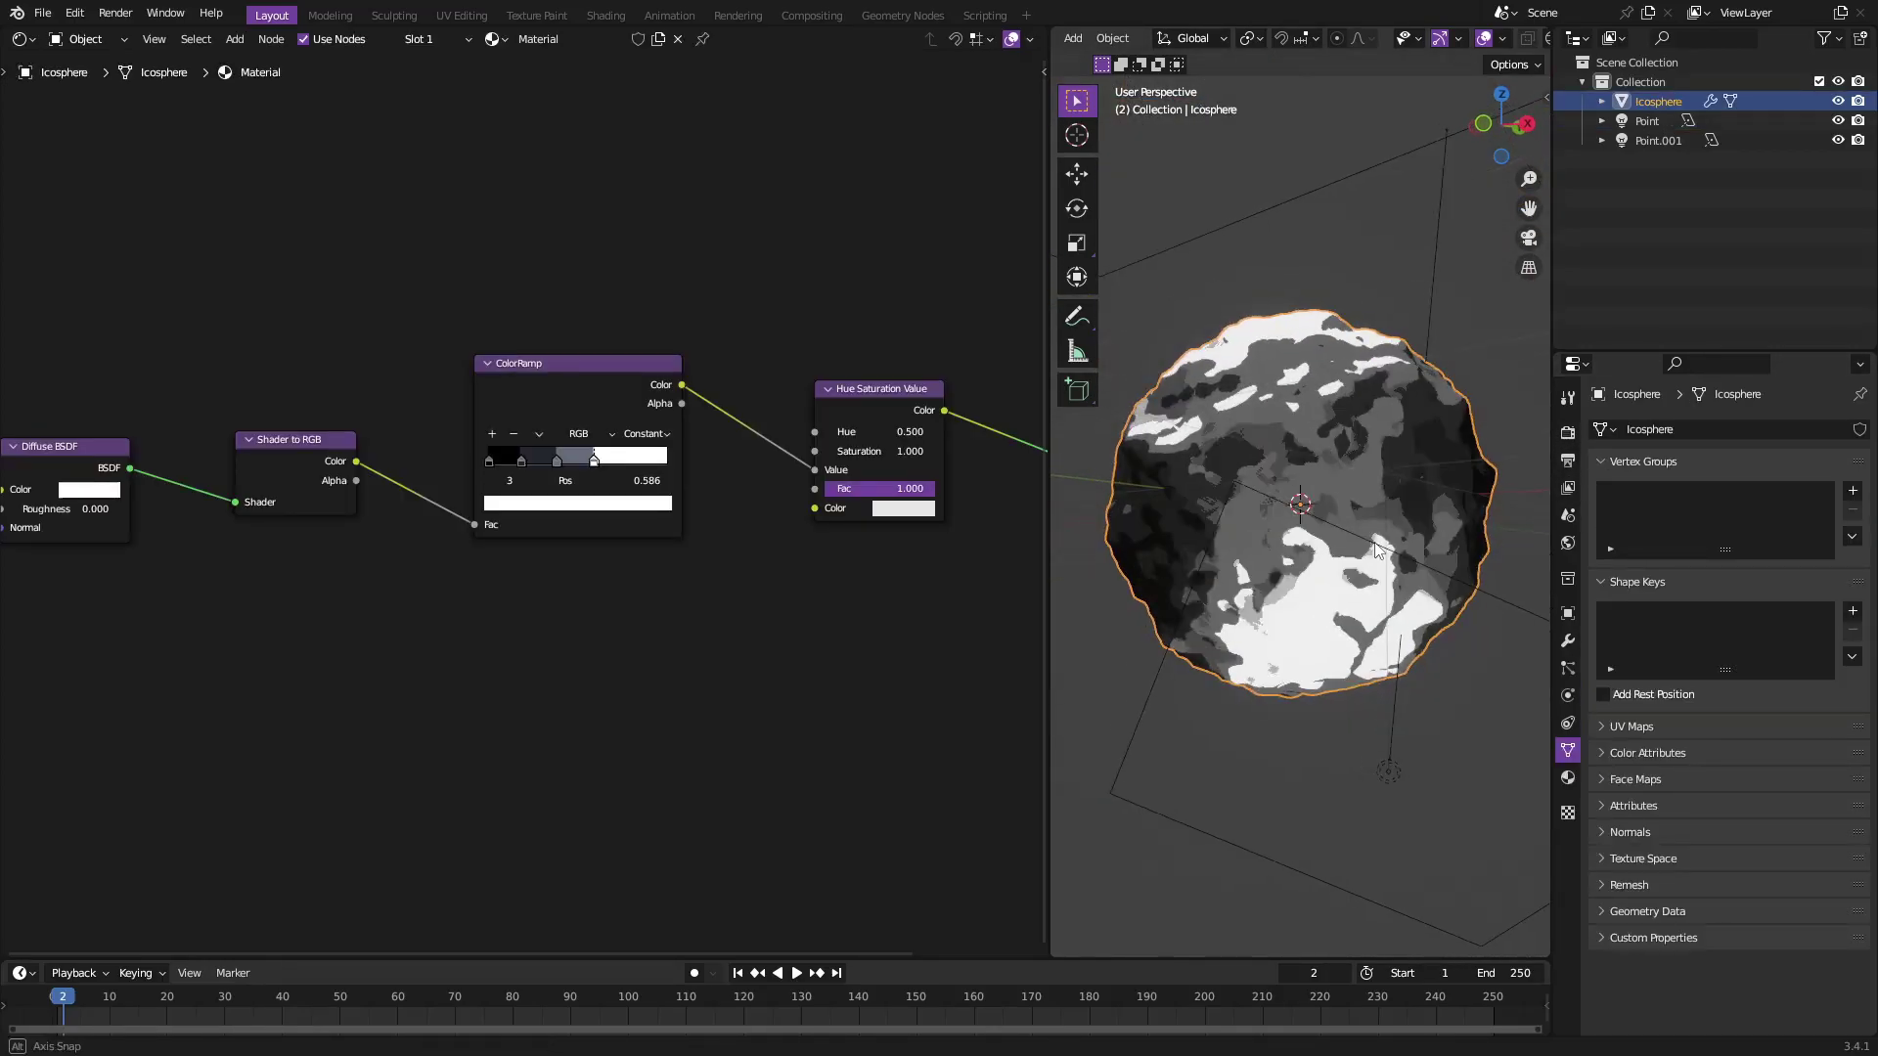
left_click(1396, 772)
left_click(1615, 743)
scroll(1236, 324, "down", 2)
left_click(1236, 305)
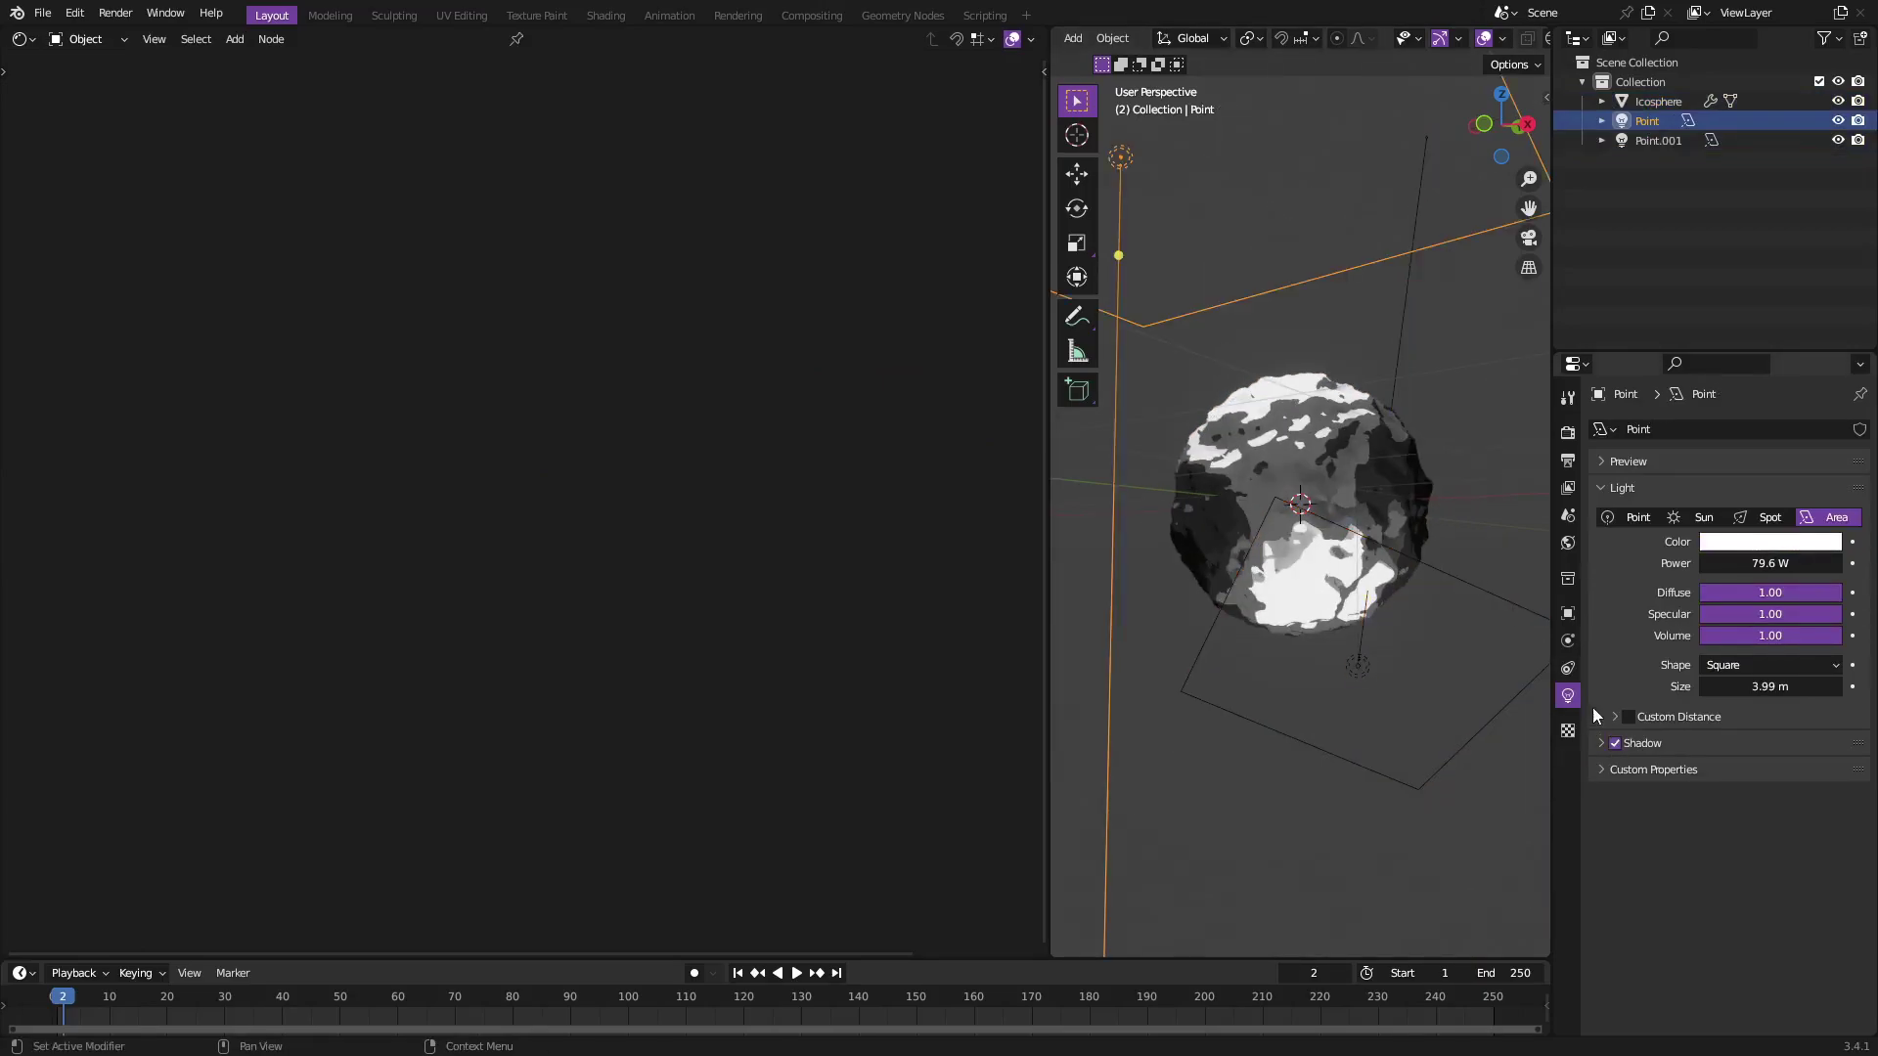
left_click(1615, 742)
scroll(1345, 492, "up", 2)
middle_click_drag(1340, 436, 1397, 421)
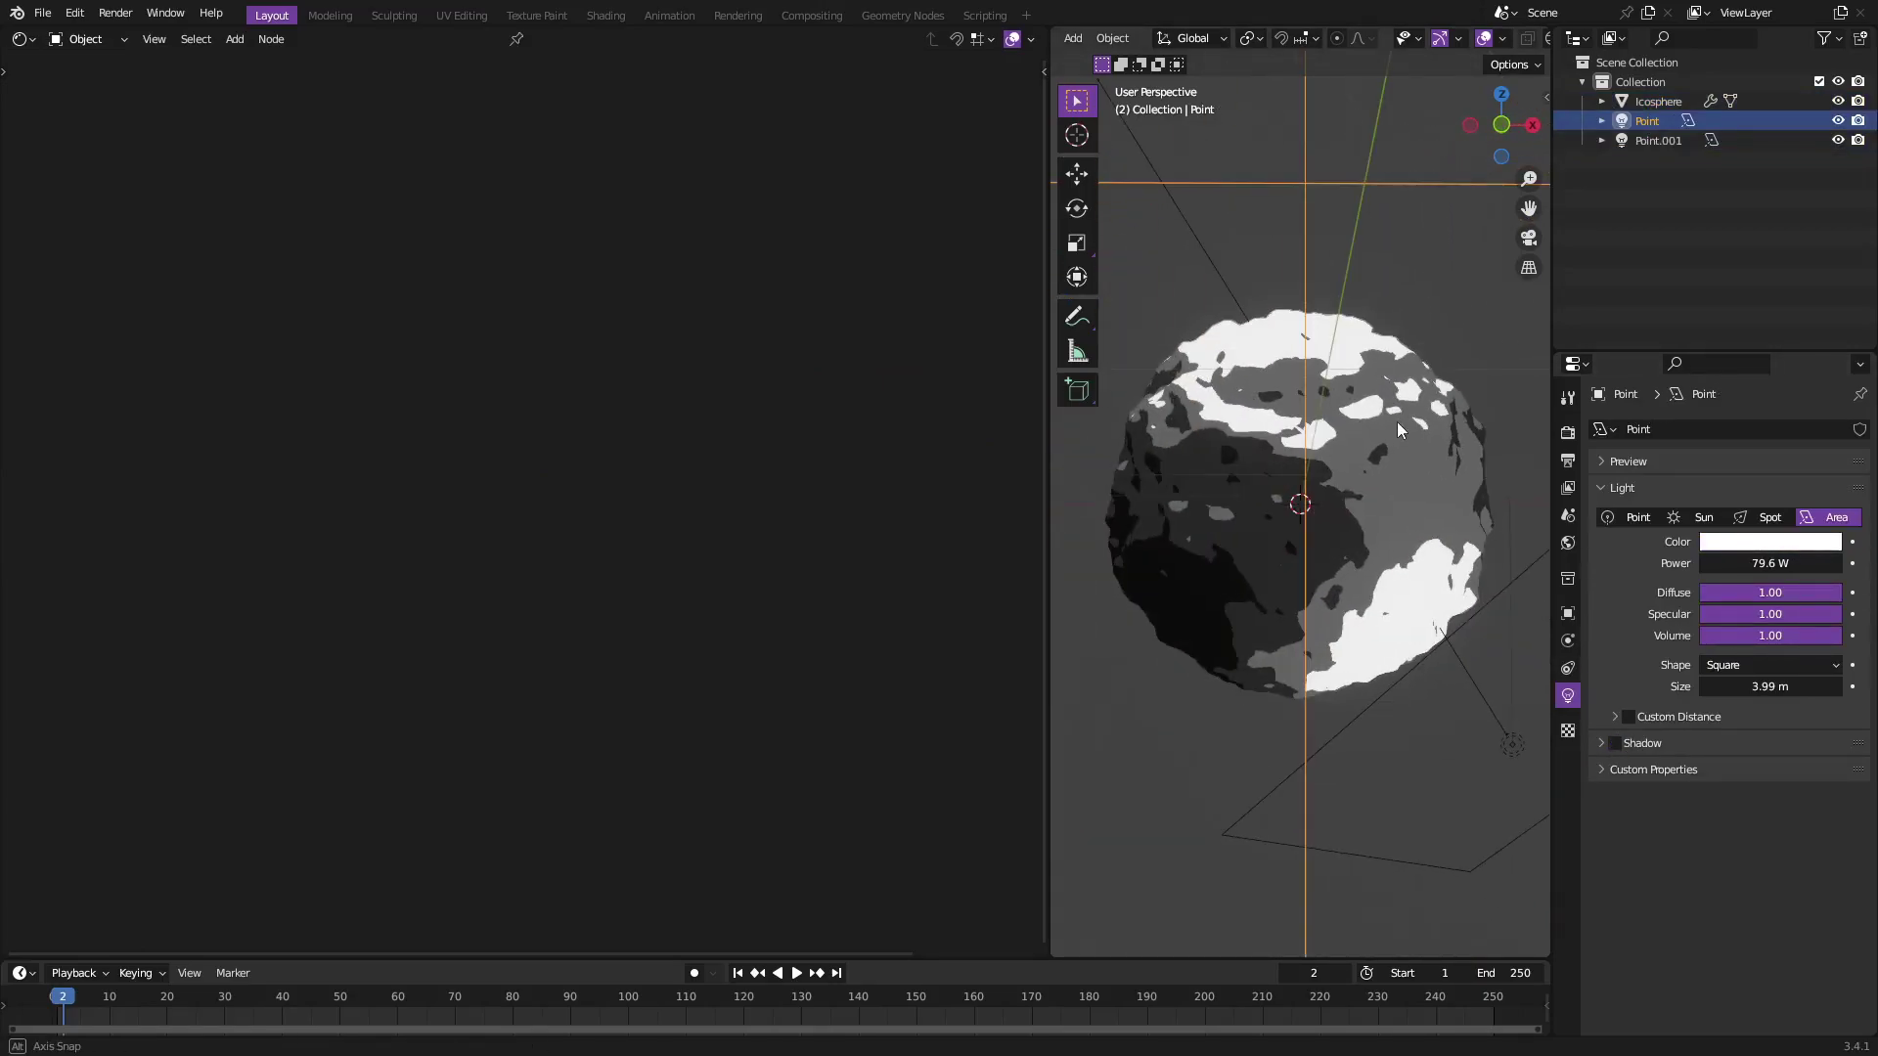
In the planet's material, connect the Color output of Shader to RGB to the Color input of Hue Saturation Value.
left_click(1451, 657)
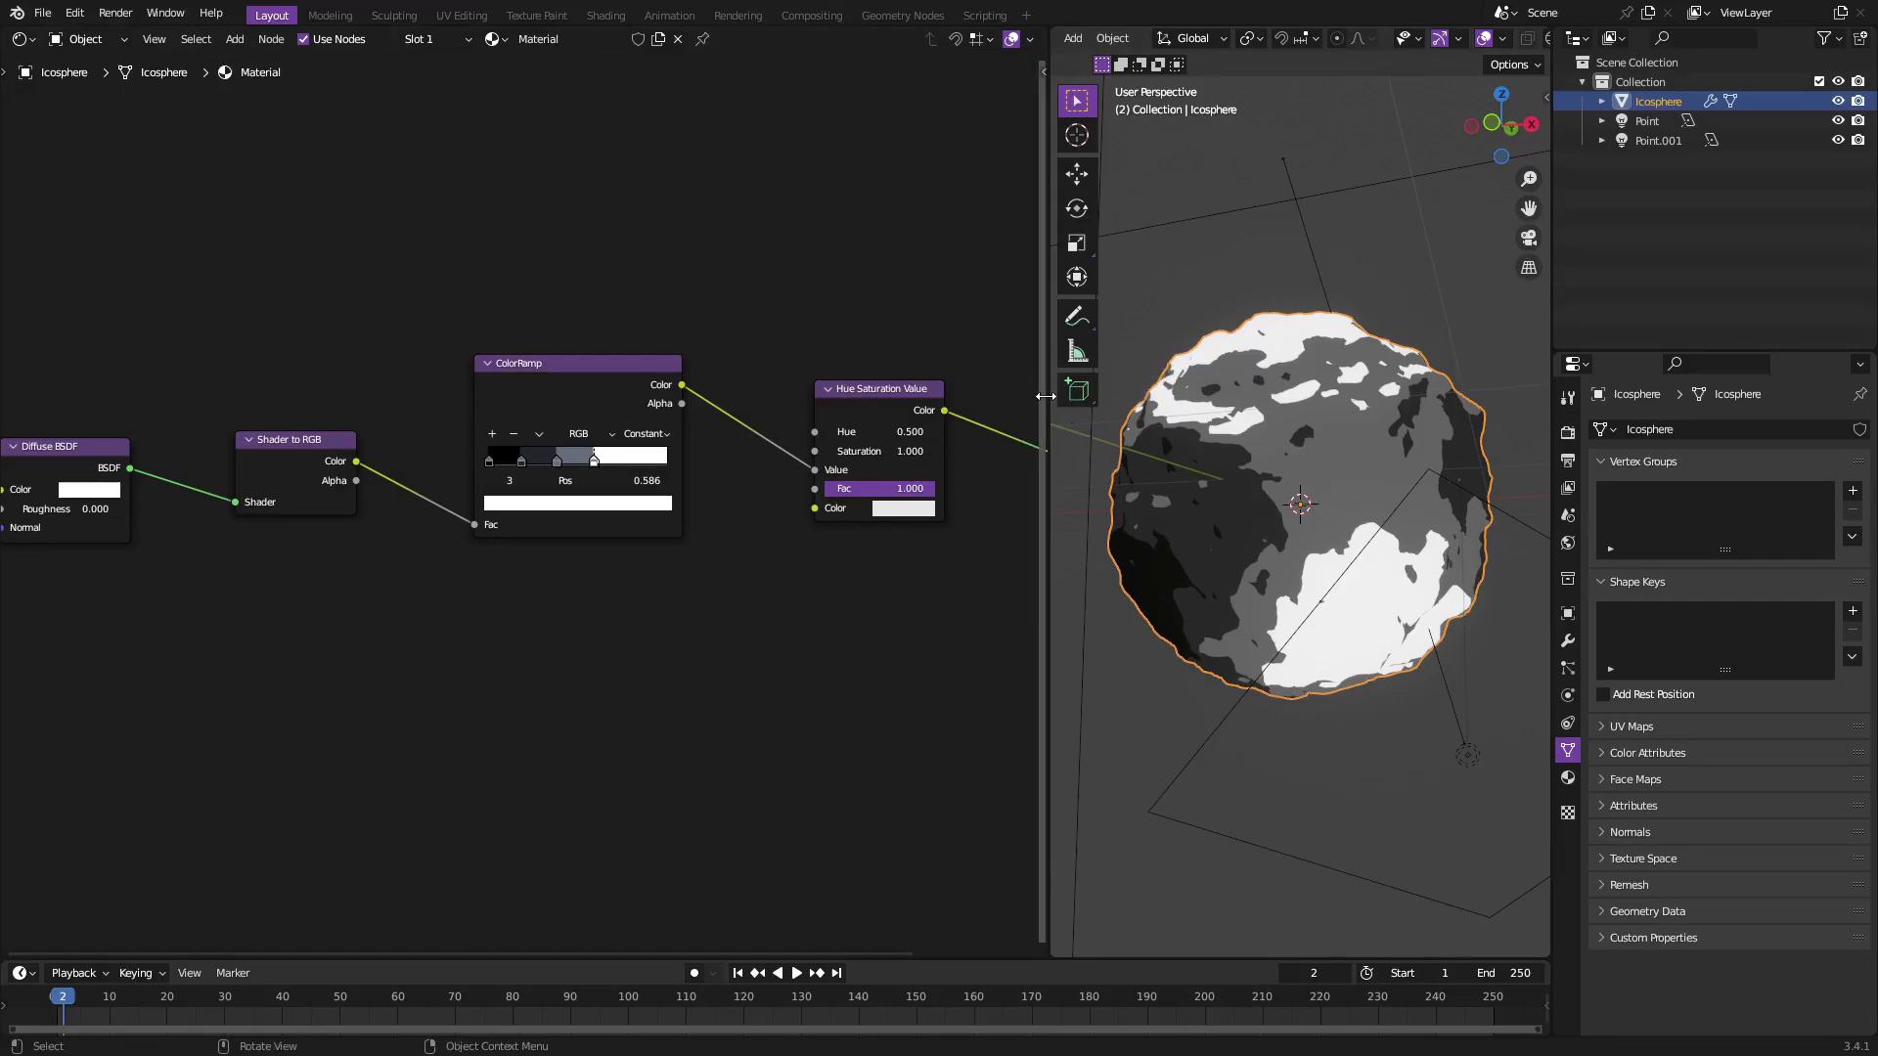
mouse_move(356, 464)
left_mouse_down()
mouse_move(398, 277)
mouse_move(348, 314)
mouse_move(409, 389)
mouse_move(701, 343)
mouse_move(816, 507)
left_mouse_up()
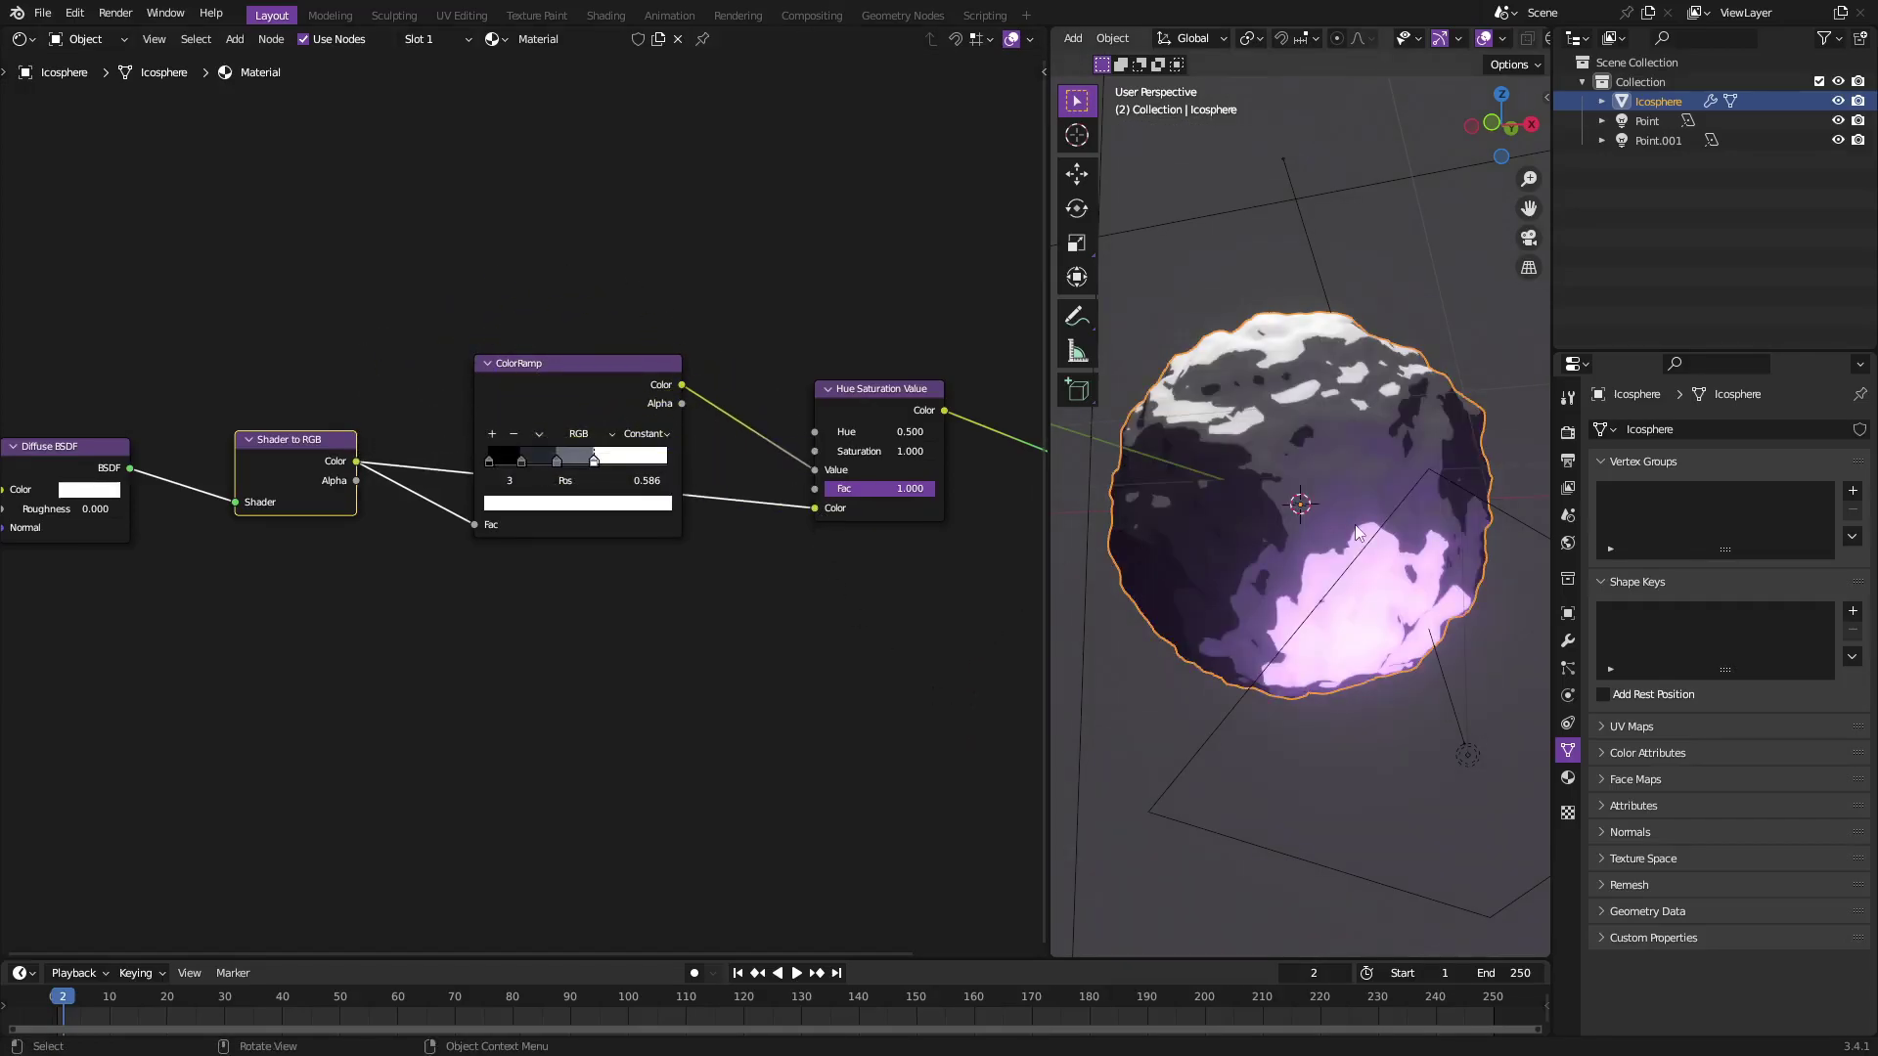
middle_click_drag(1302, 563, 1301, 563)
left_click(1469, 753)
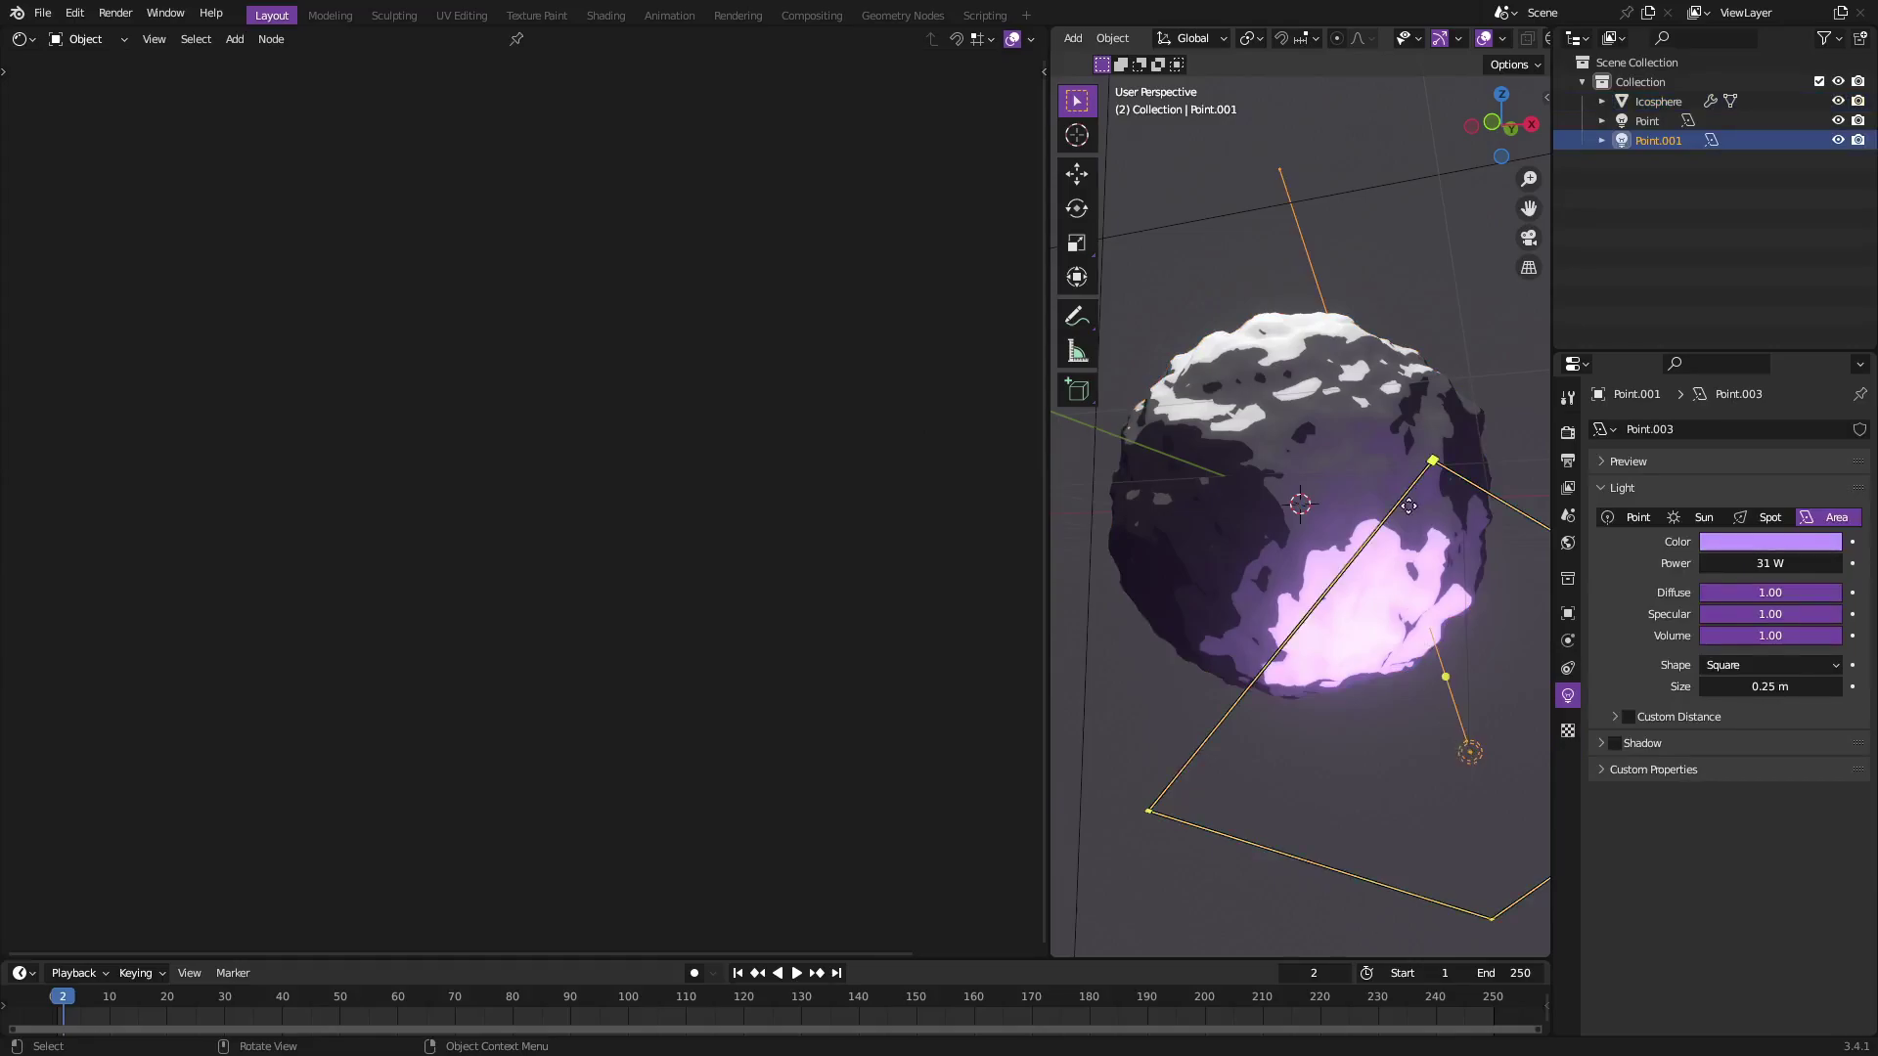
left_click(1225, 509)
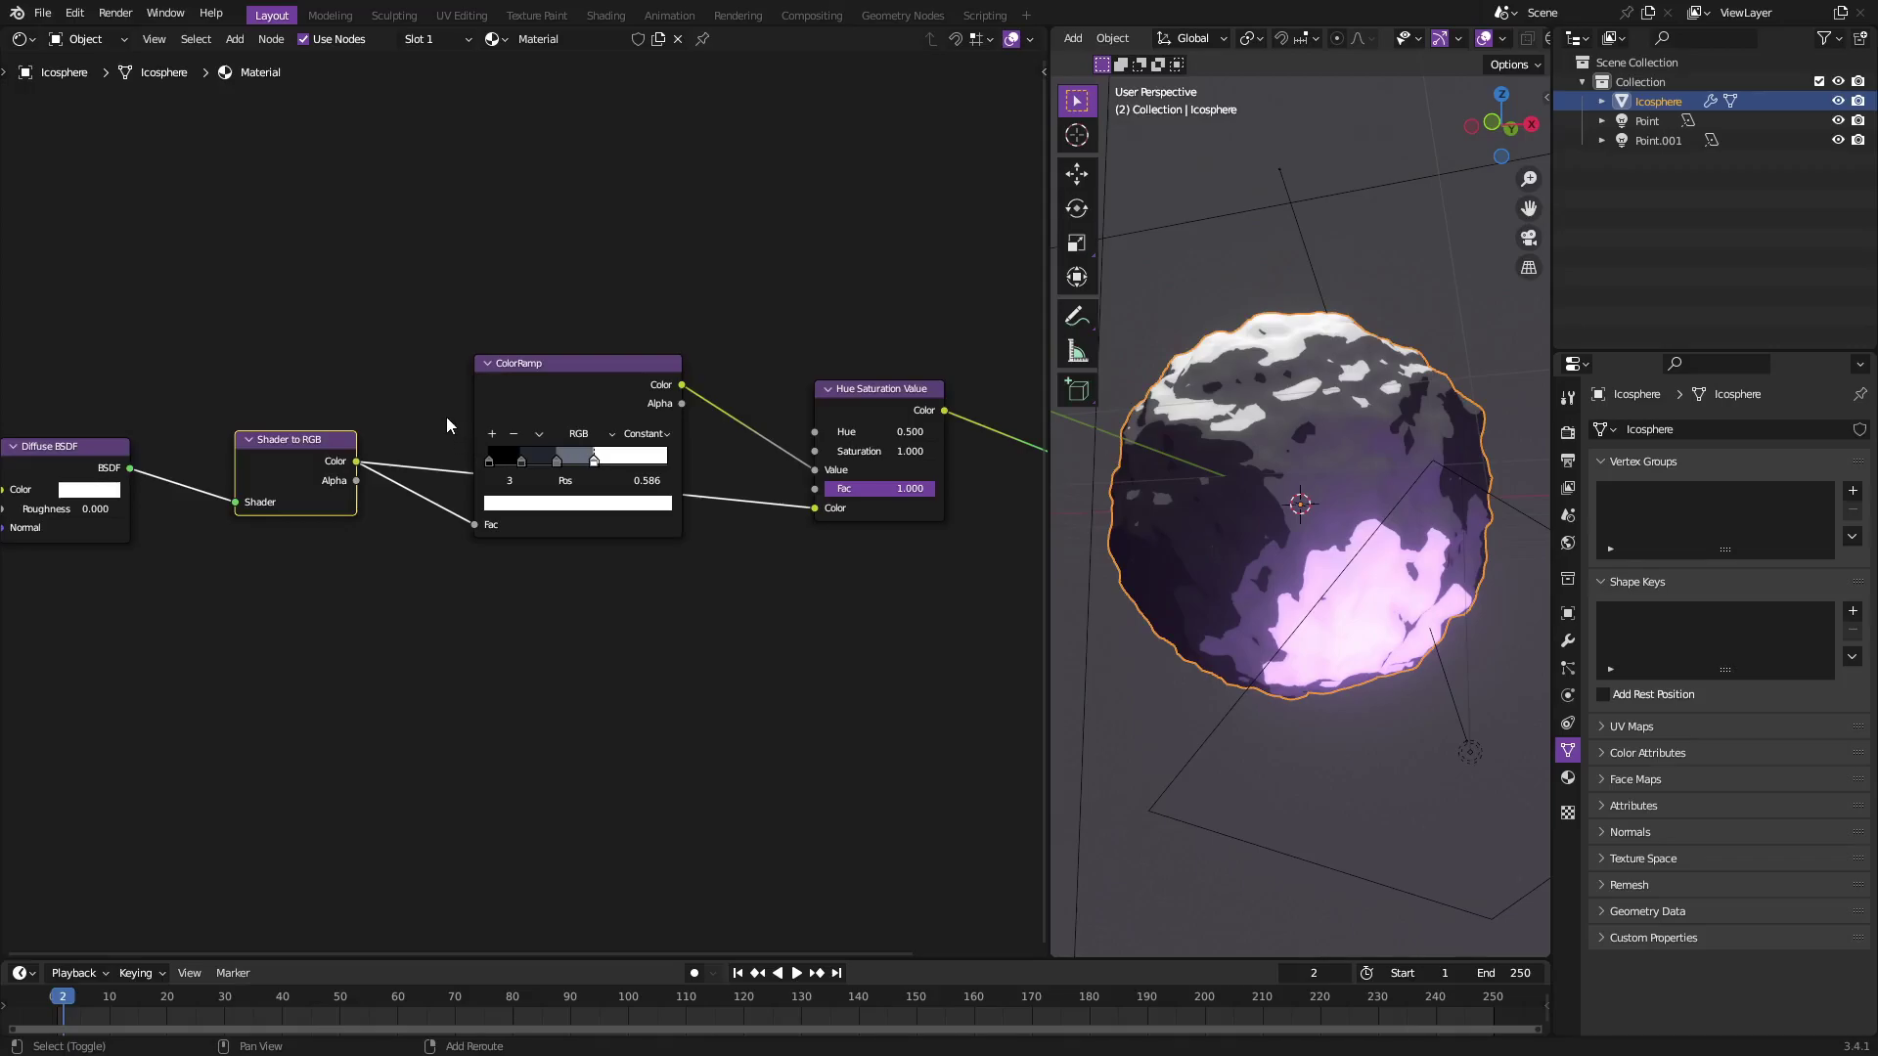
Add two reroute points to the link between Shader to RGB and Hue Saturation Value, routing it beneath the ColorRamp node.
right_click_drag(446, 417, 452, 486, "shift")
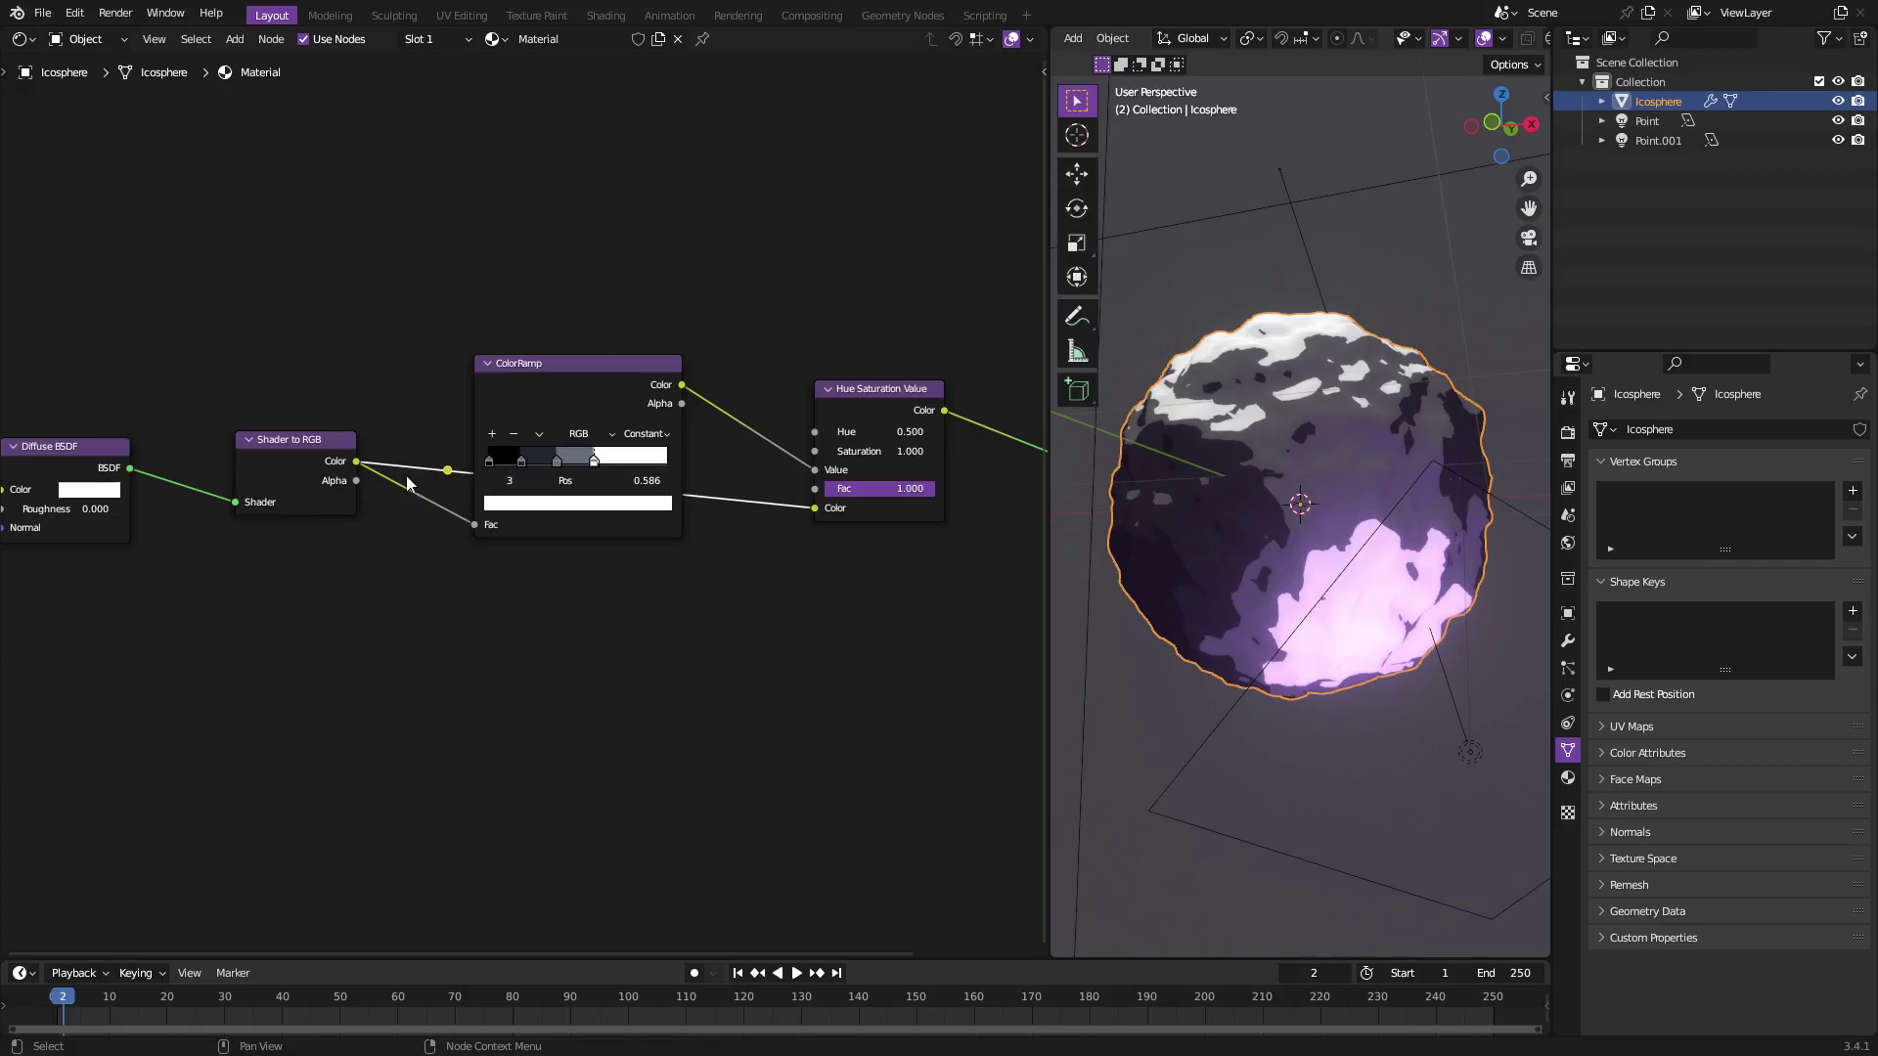
left_click_drag(455, 471, 440, 616)
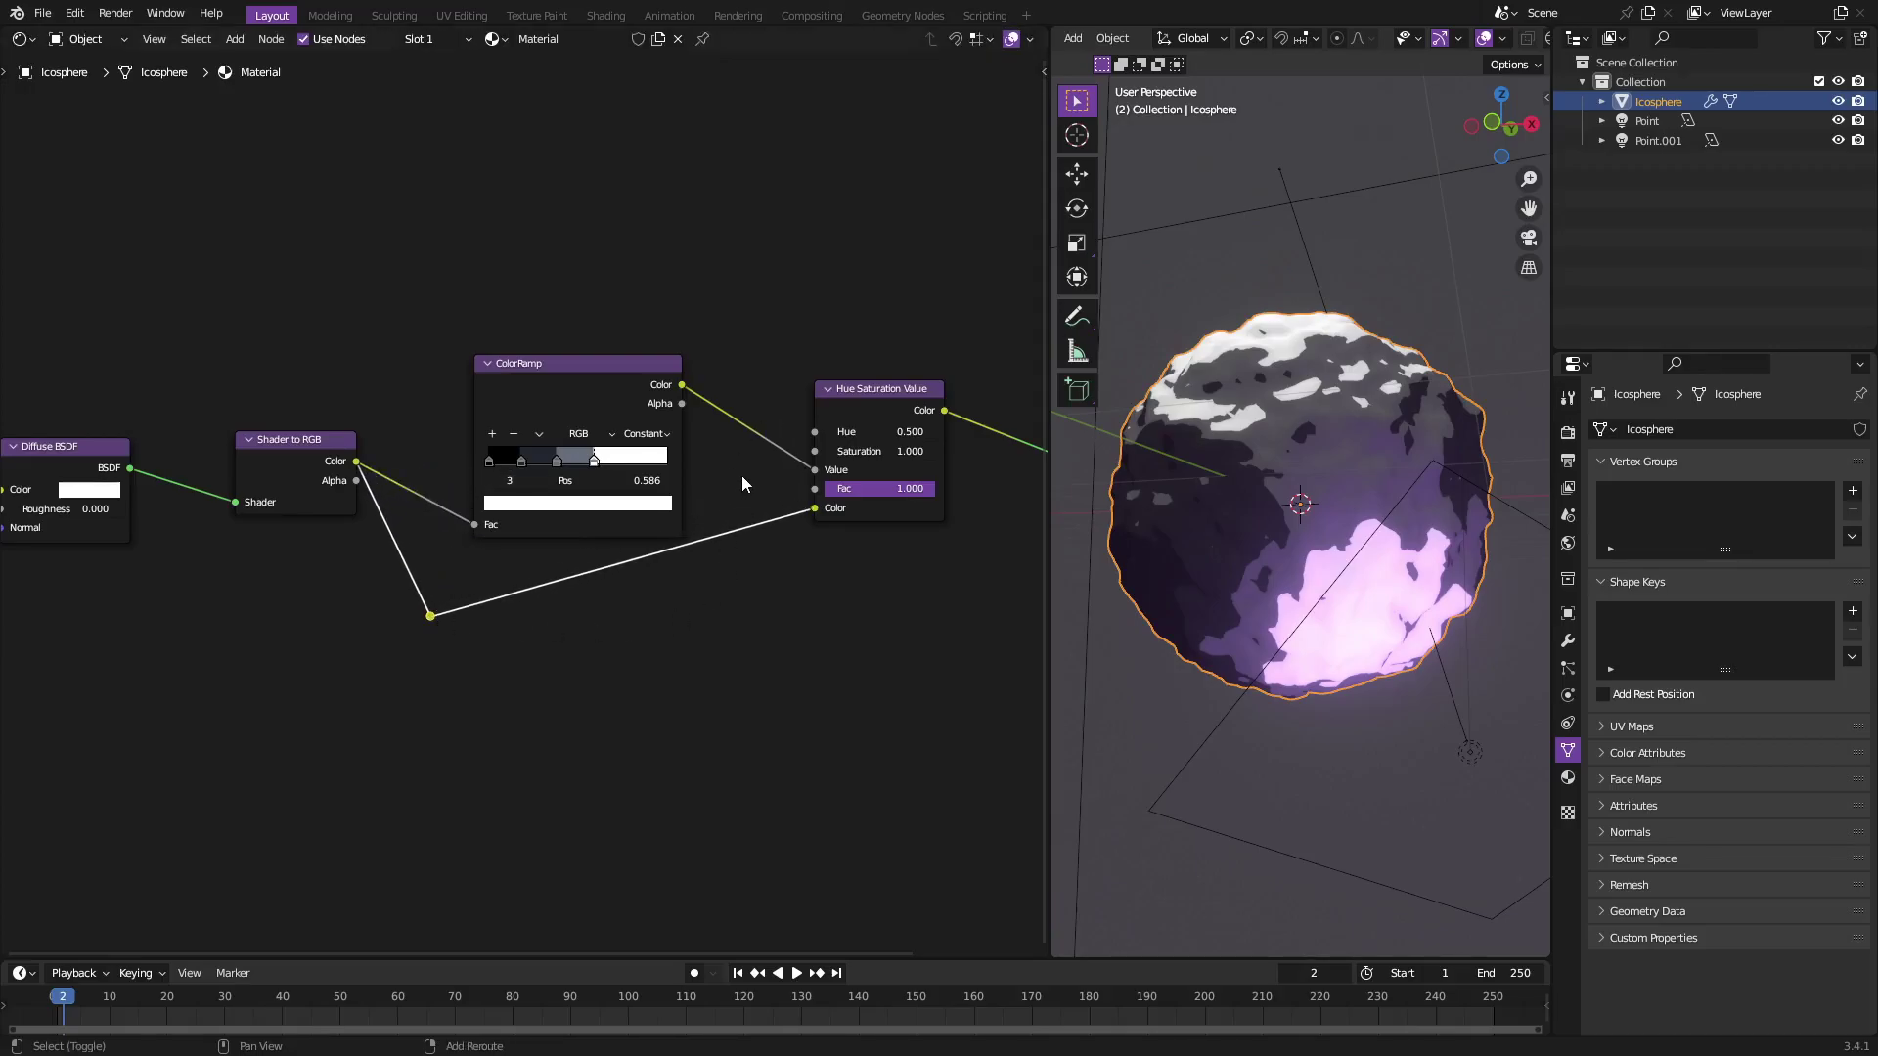
right_click_drag(742, 473, 745, 616, "shift")
key("g")
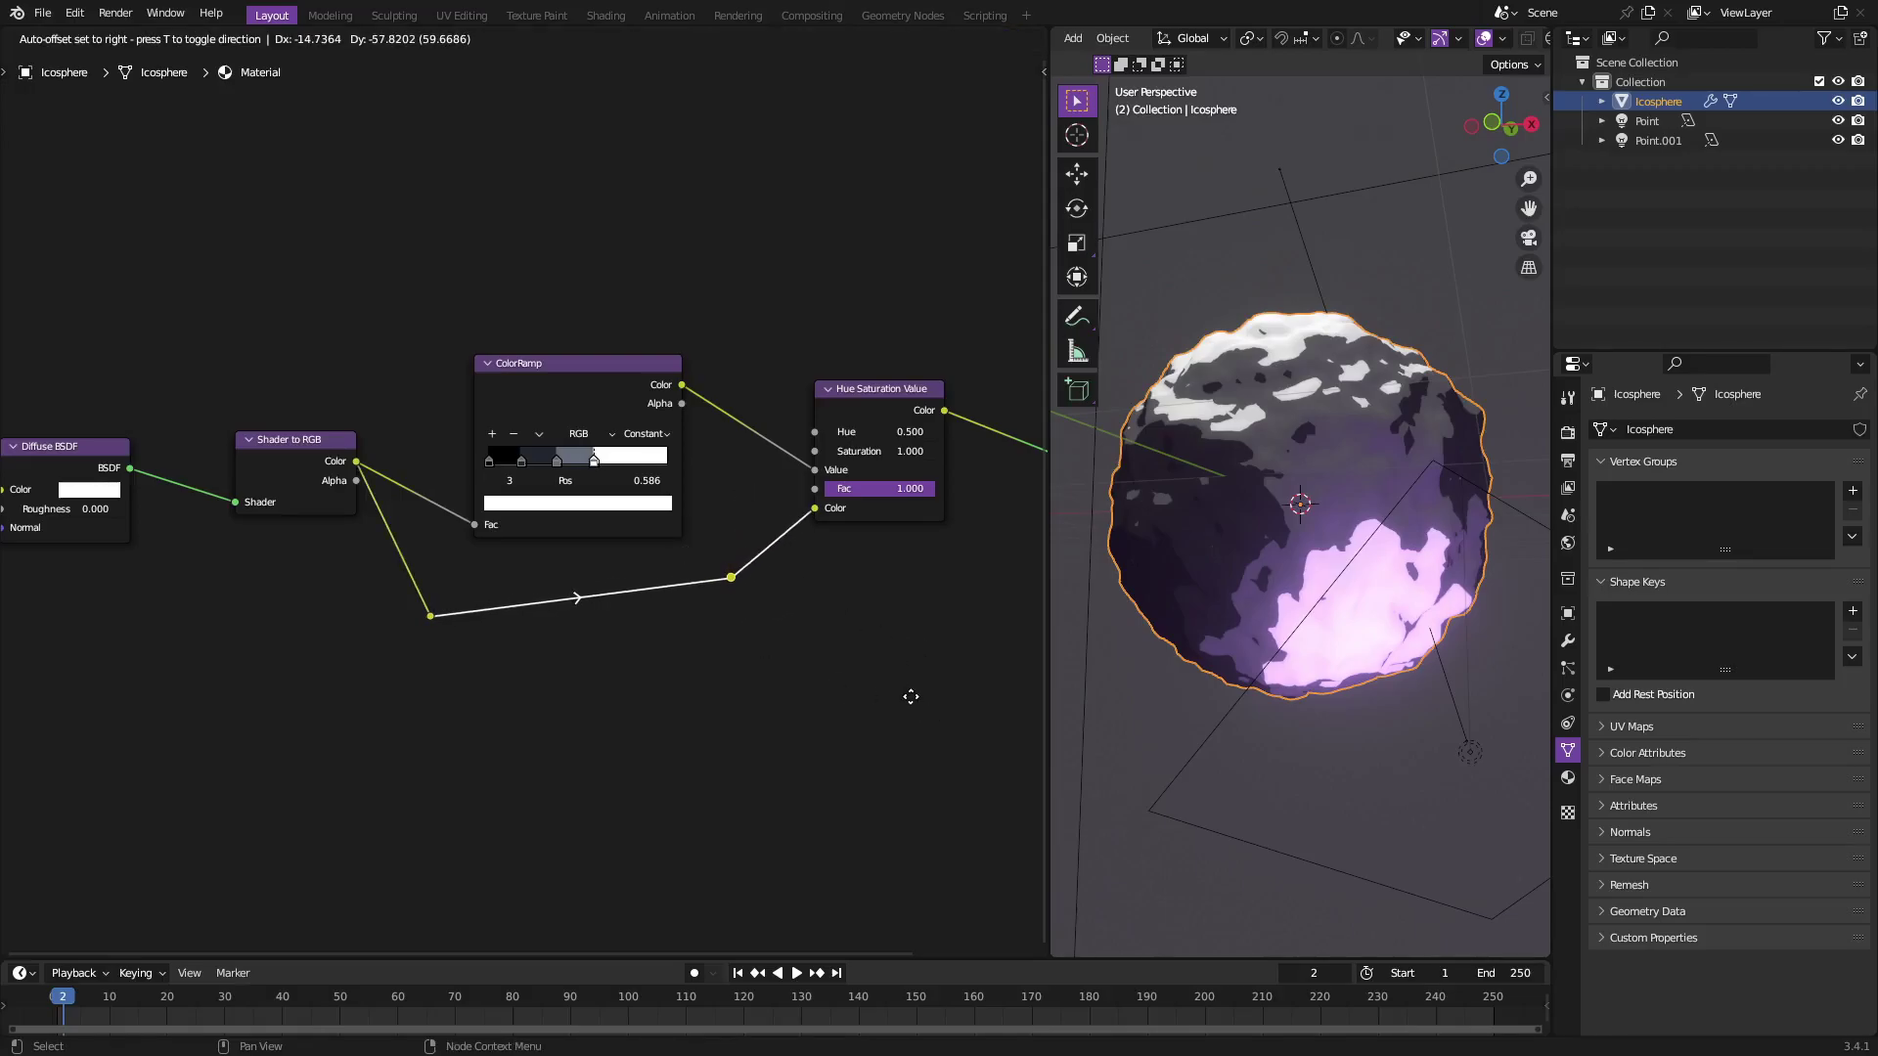
left_click(906, 695)
Align both reroute points by scaling them to 0 along Y, and move them slightly further below the ColorRamp node.
left_click_drag(831, 671, 596, 658)
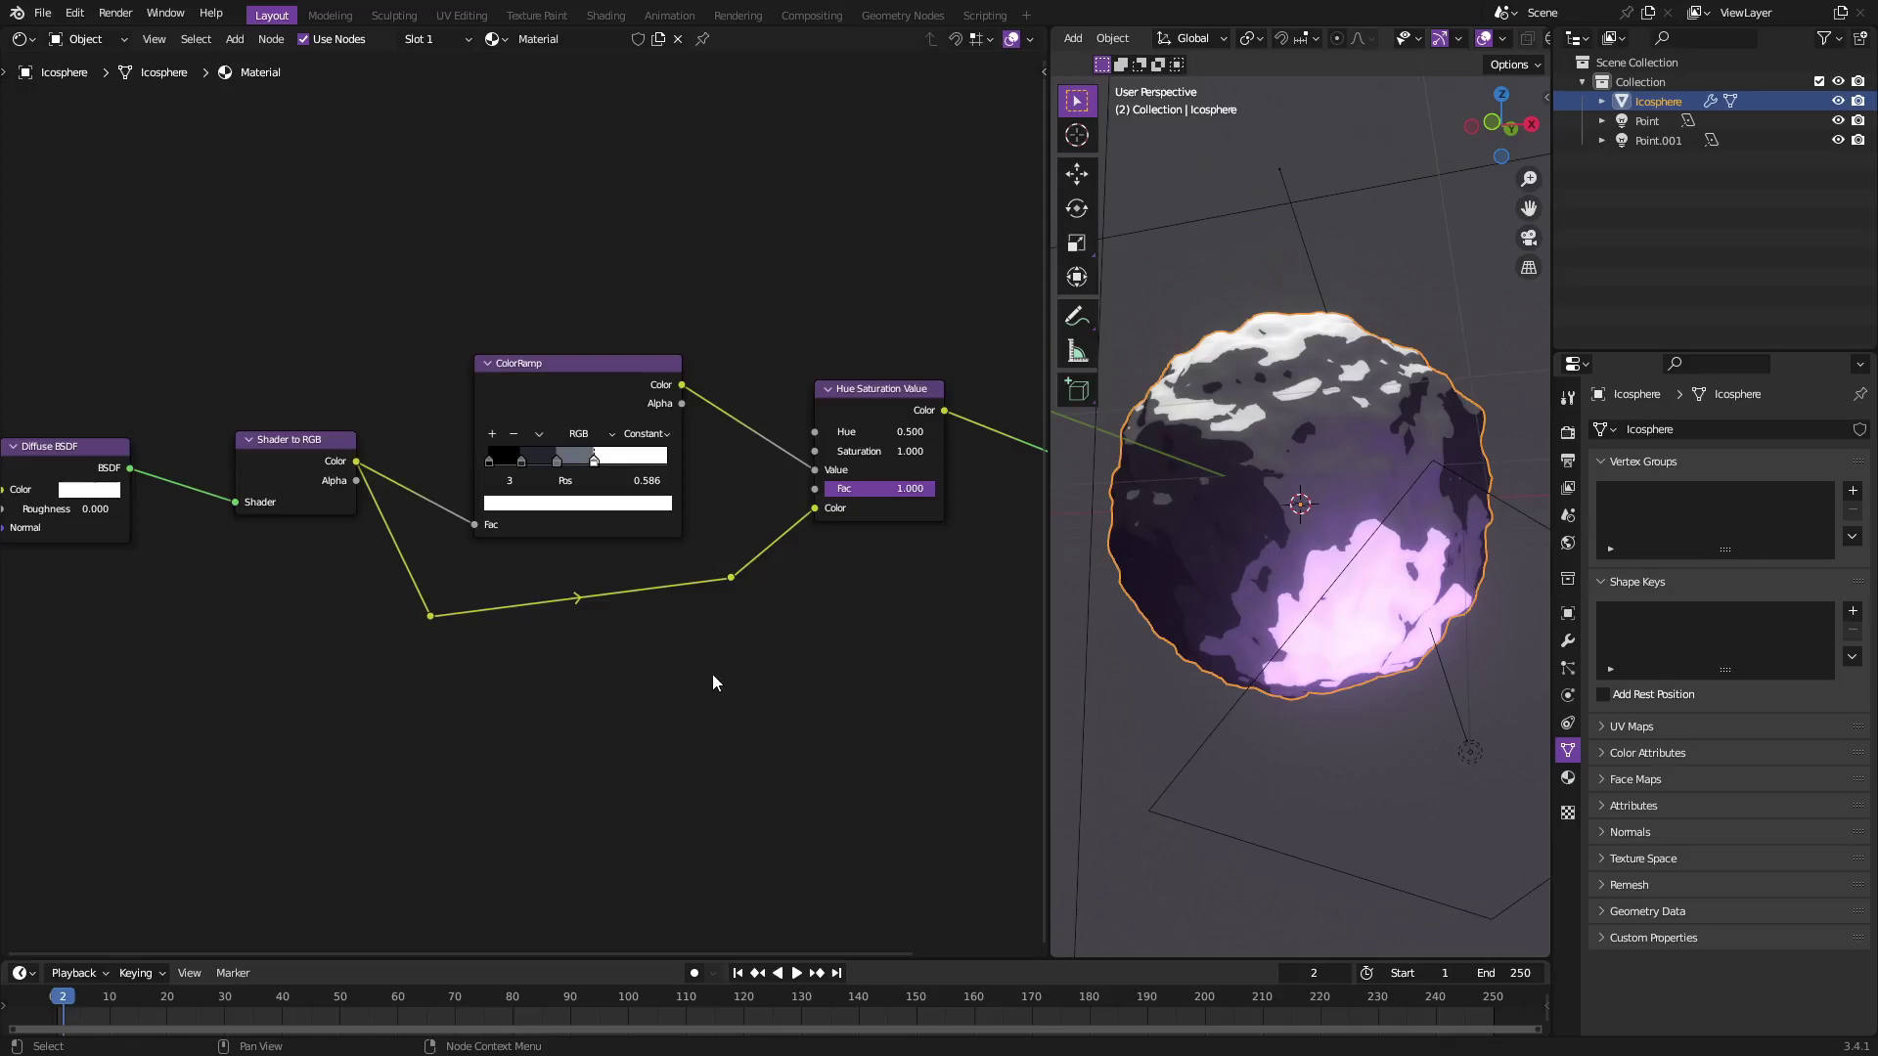
left_click_drag(822, 734, 392, 565)
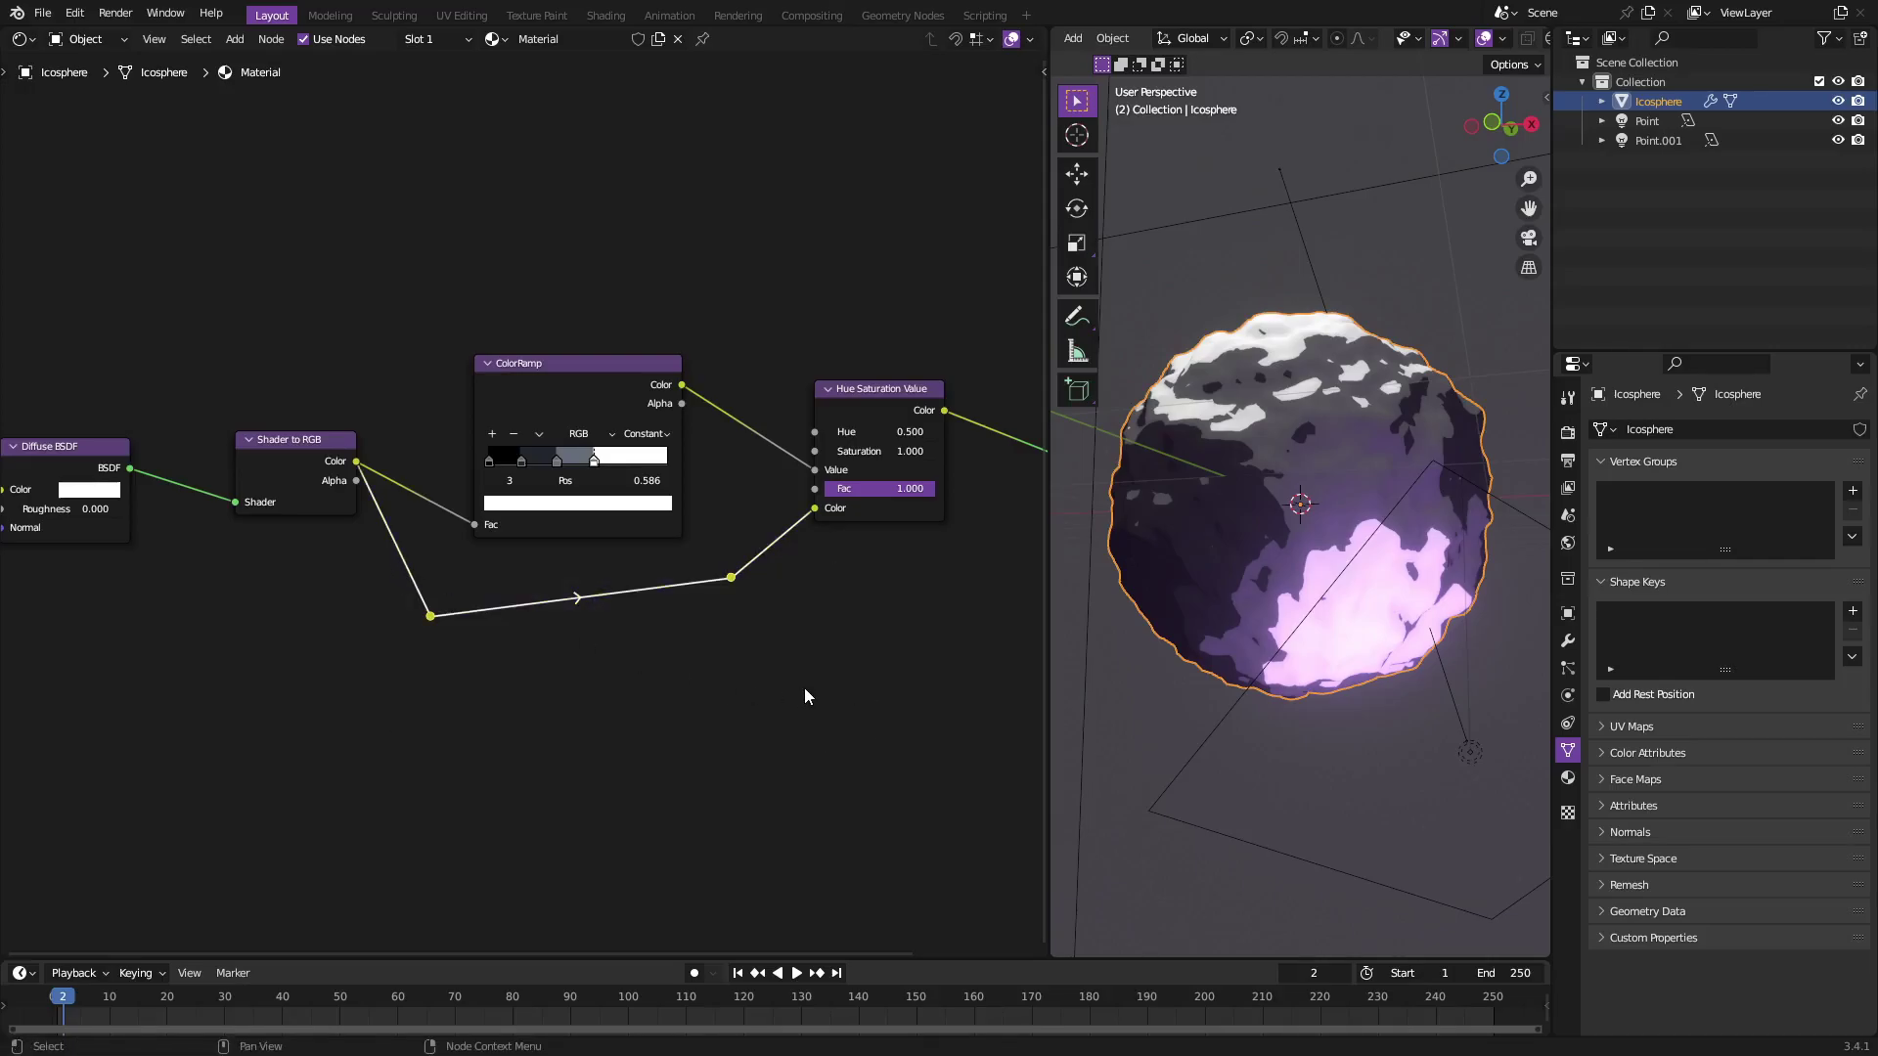
left_click_drag(852, 701, 402, 579)
key("s")
key("y")
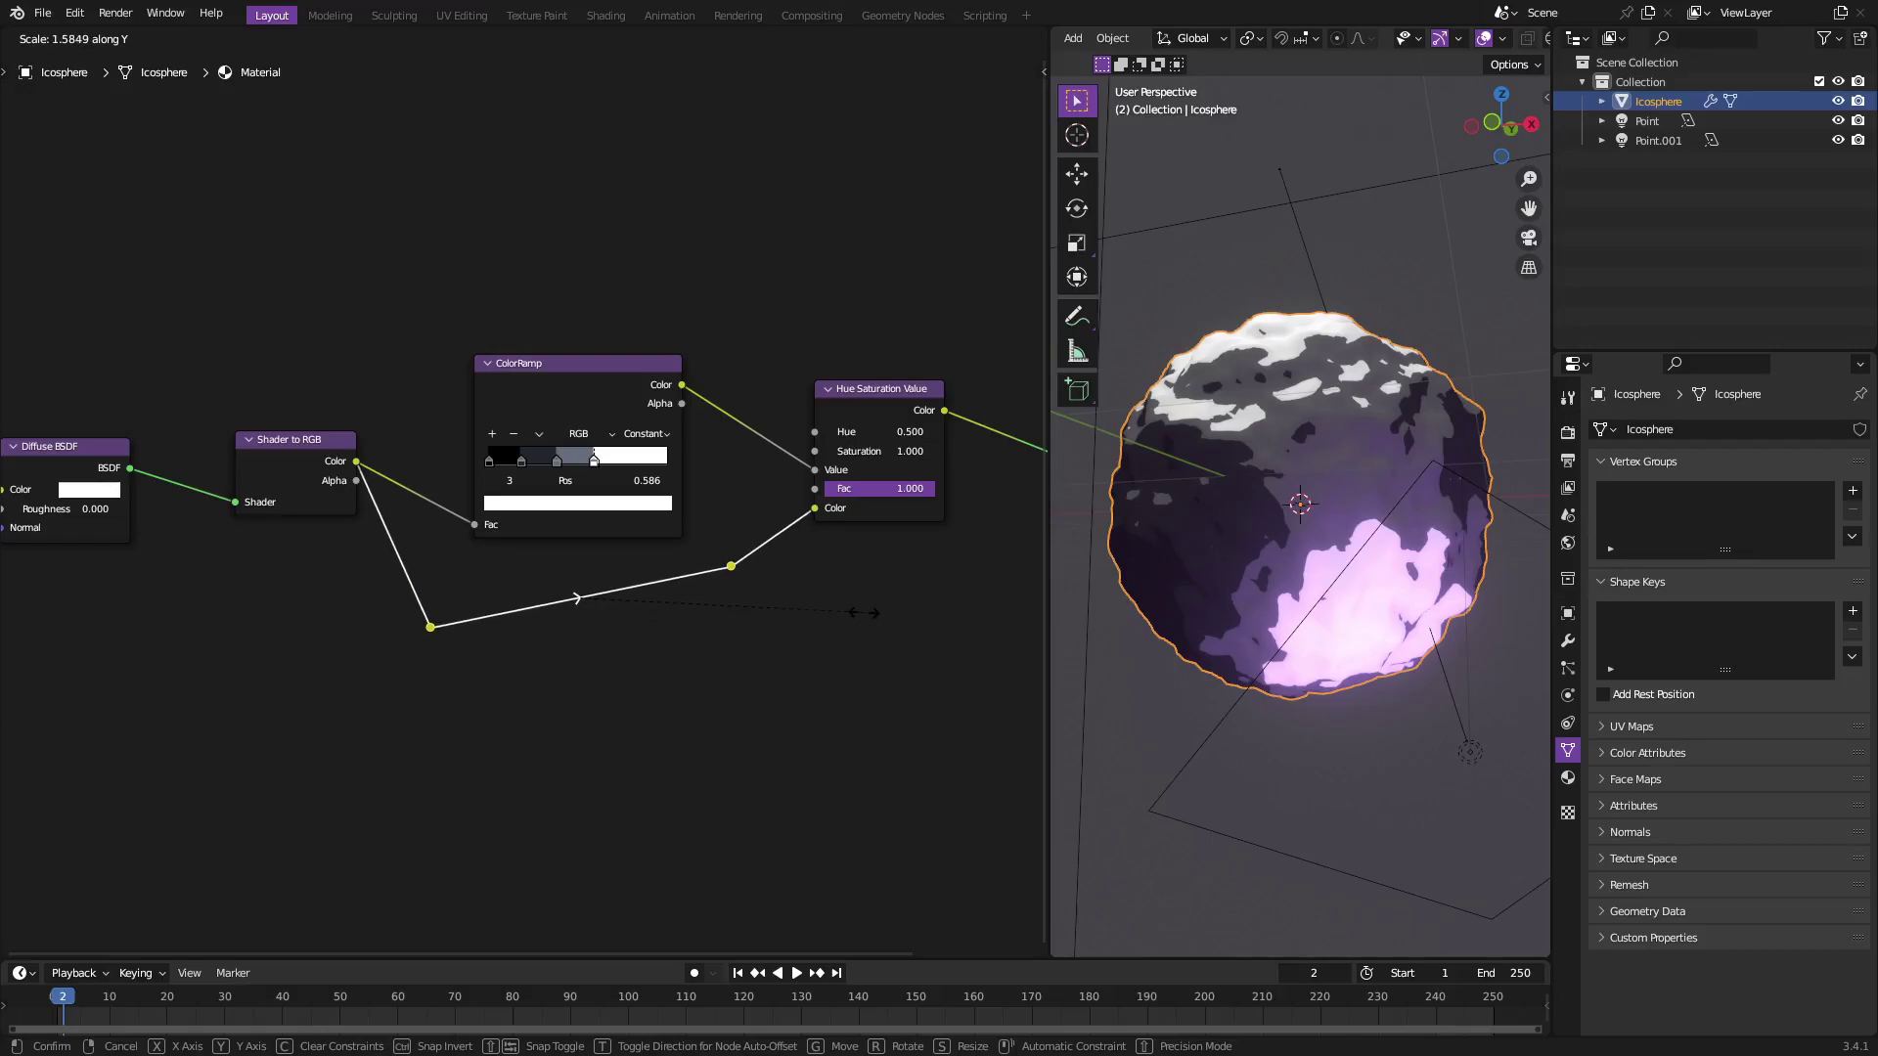
type("0")
key("Return")
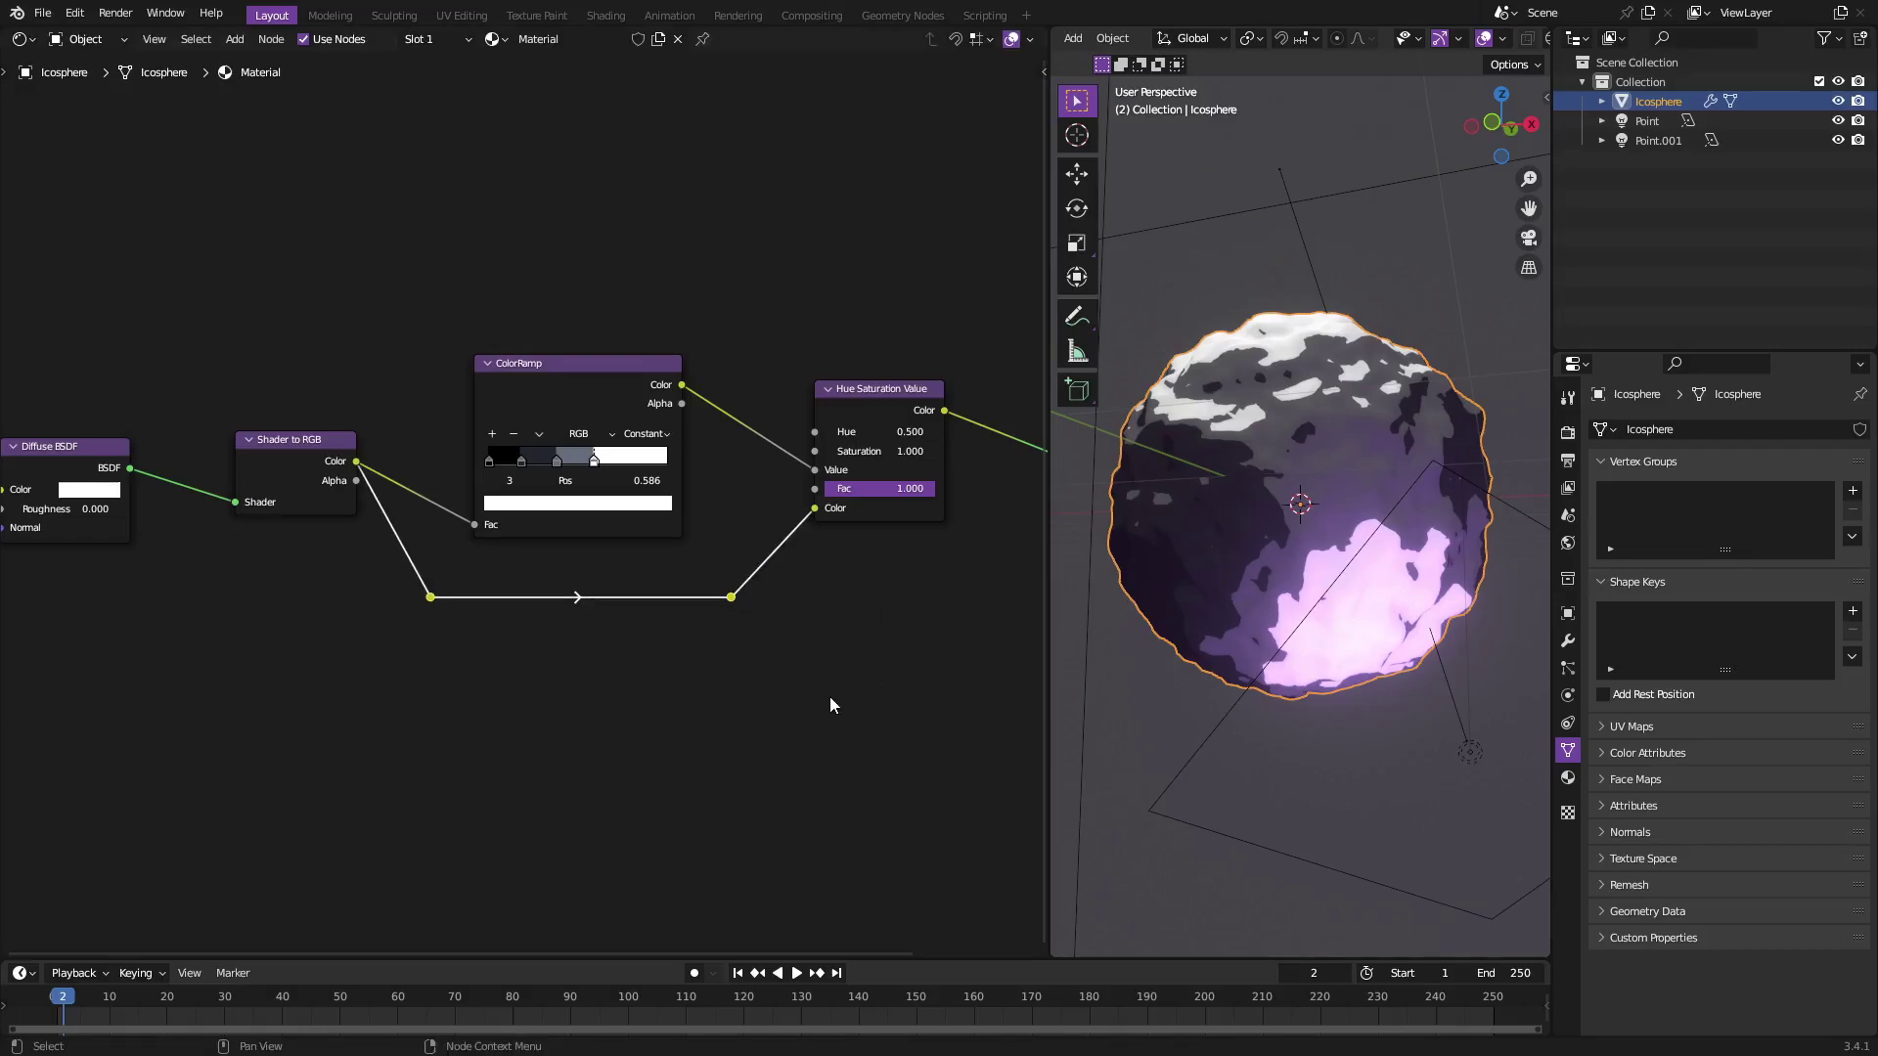
key("g")
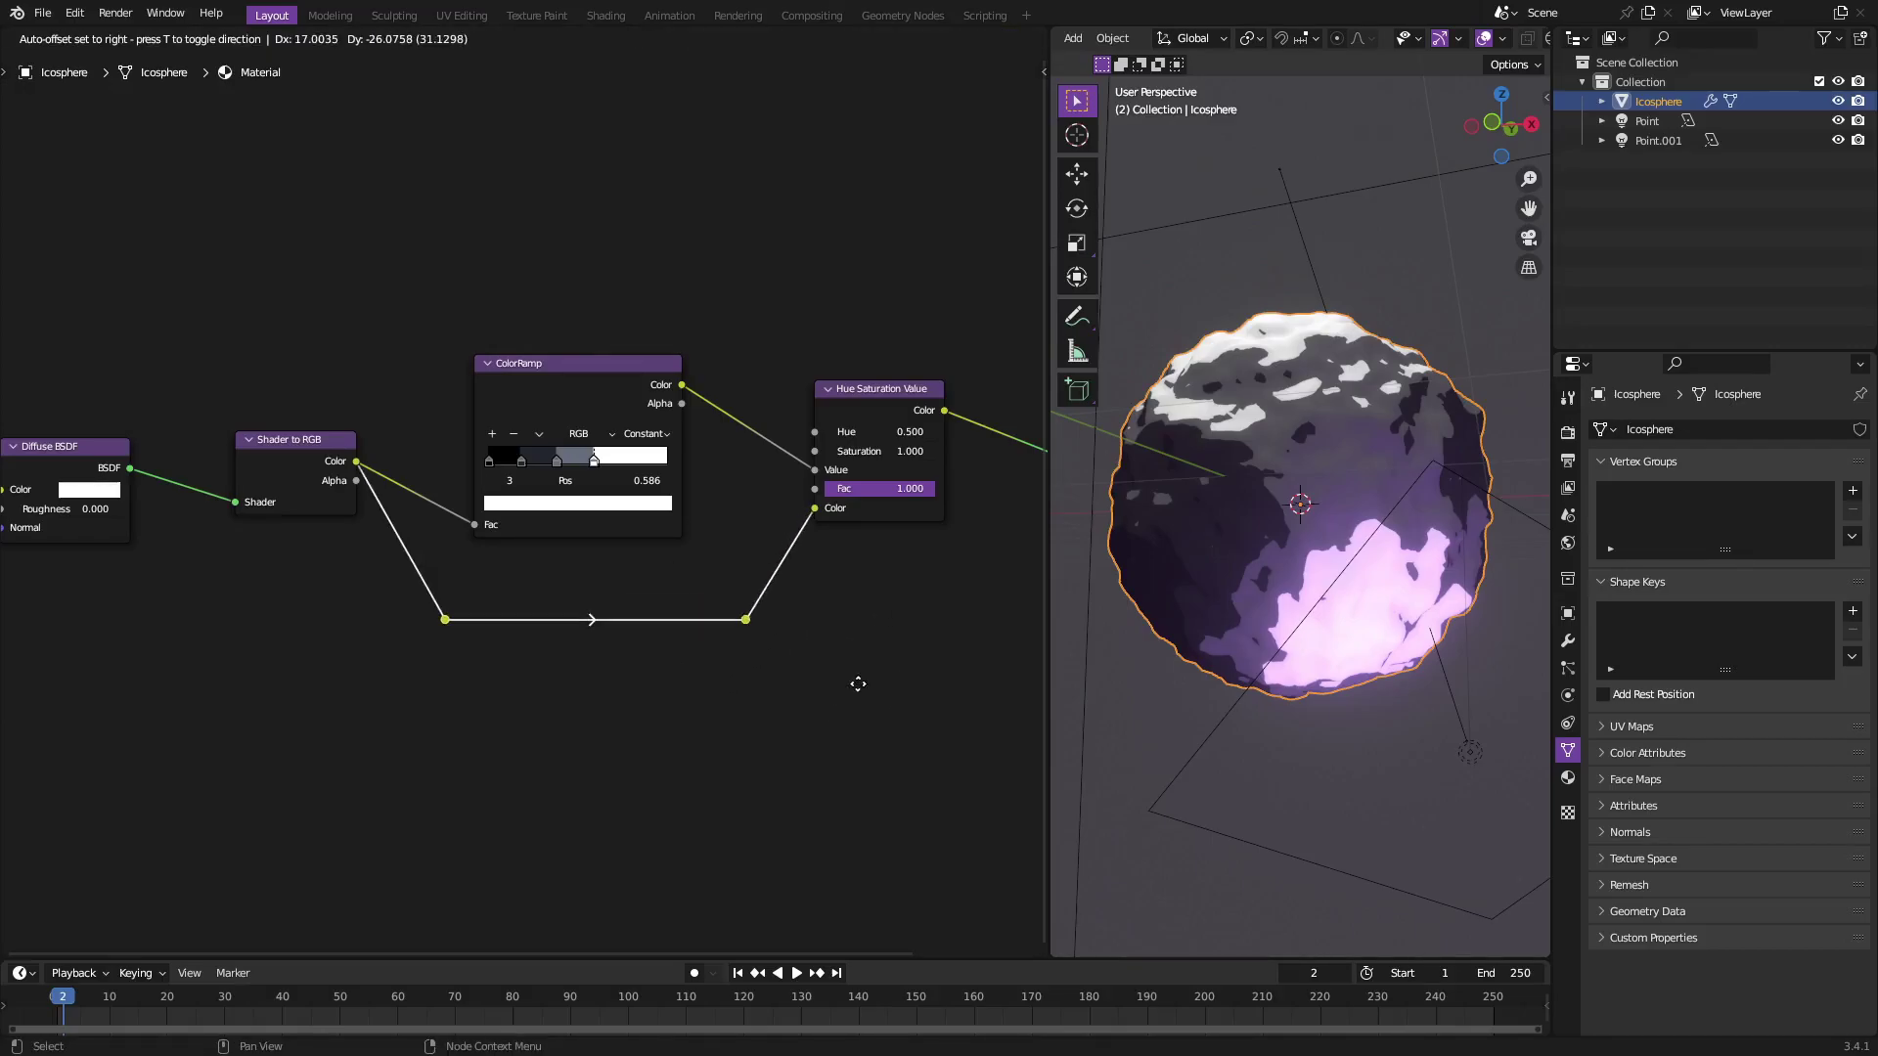
left_click(846, 685)
scroll(802, 724, "down", 1)
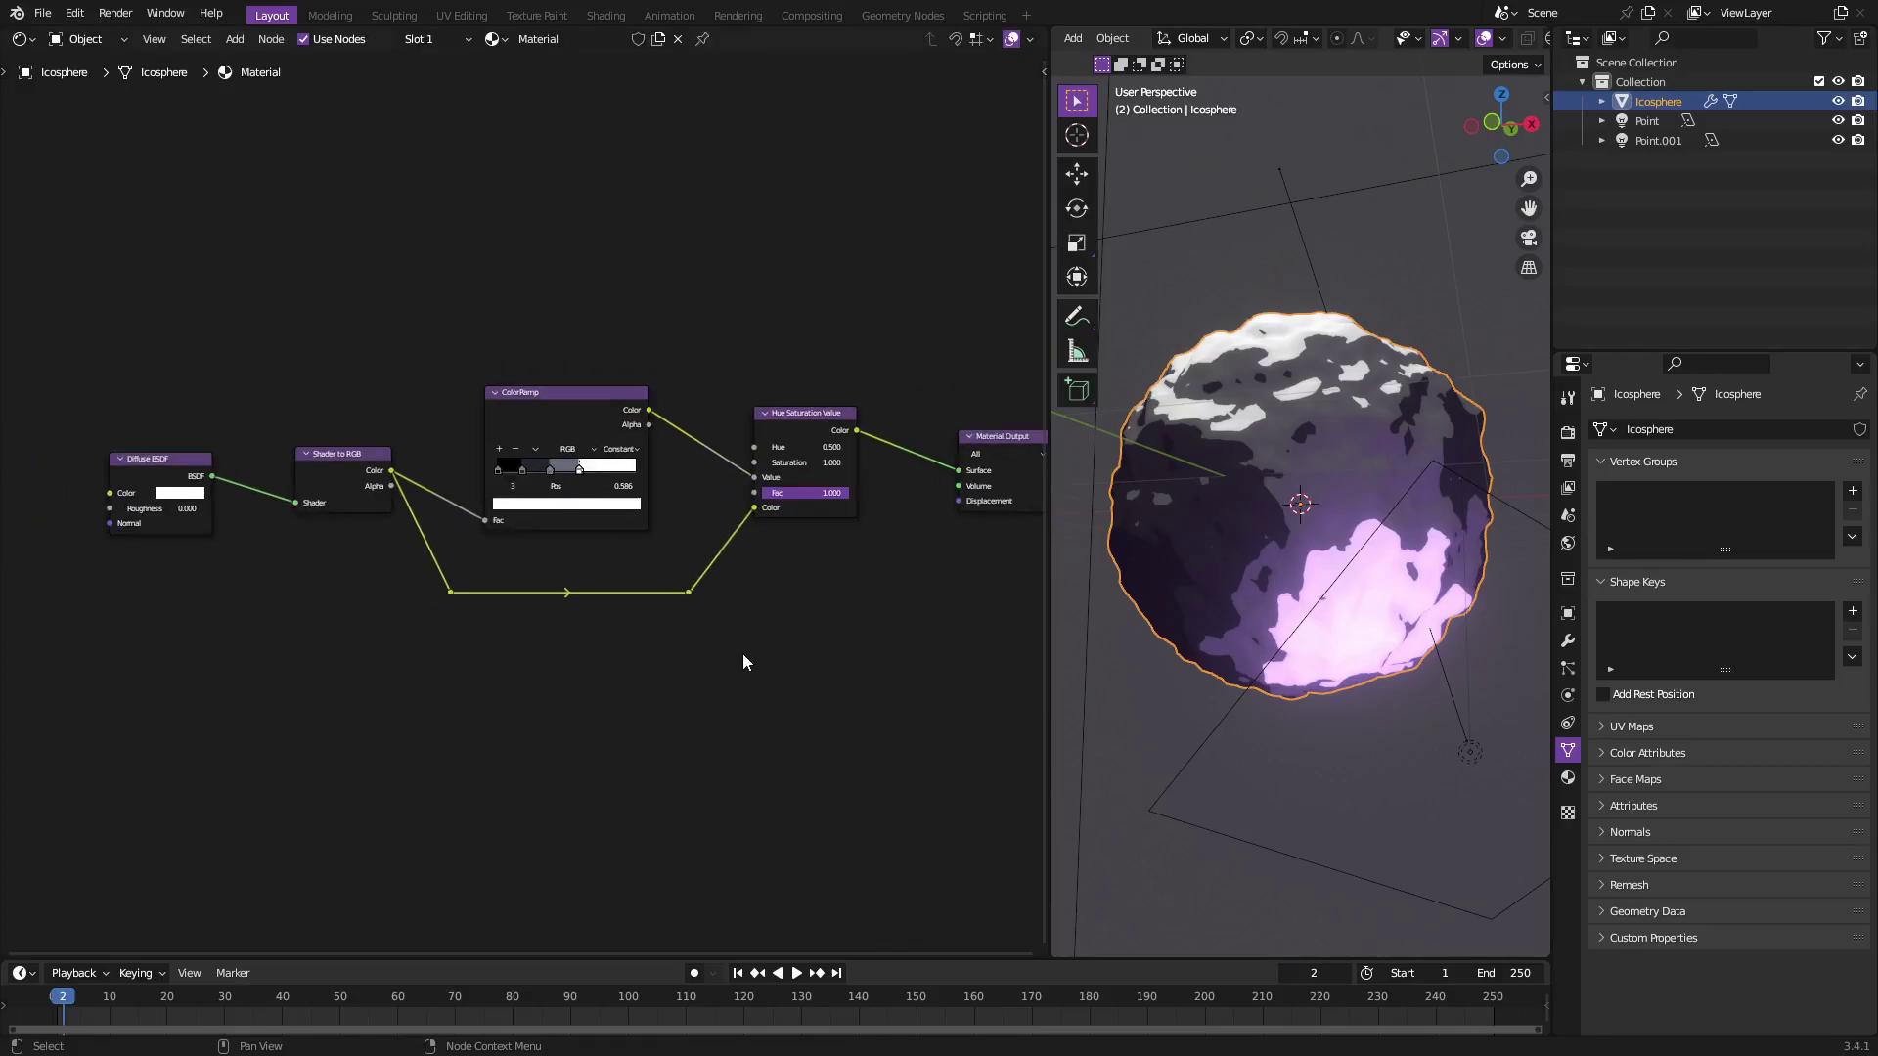
scroll(737, 640, "up", 1)
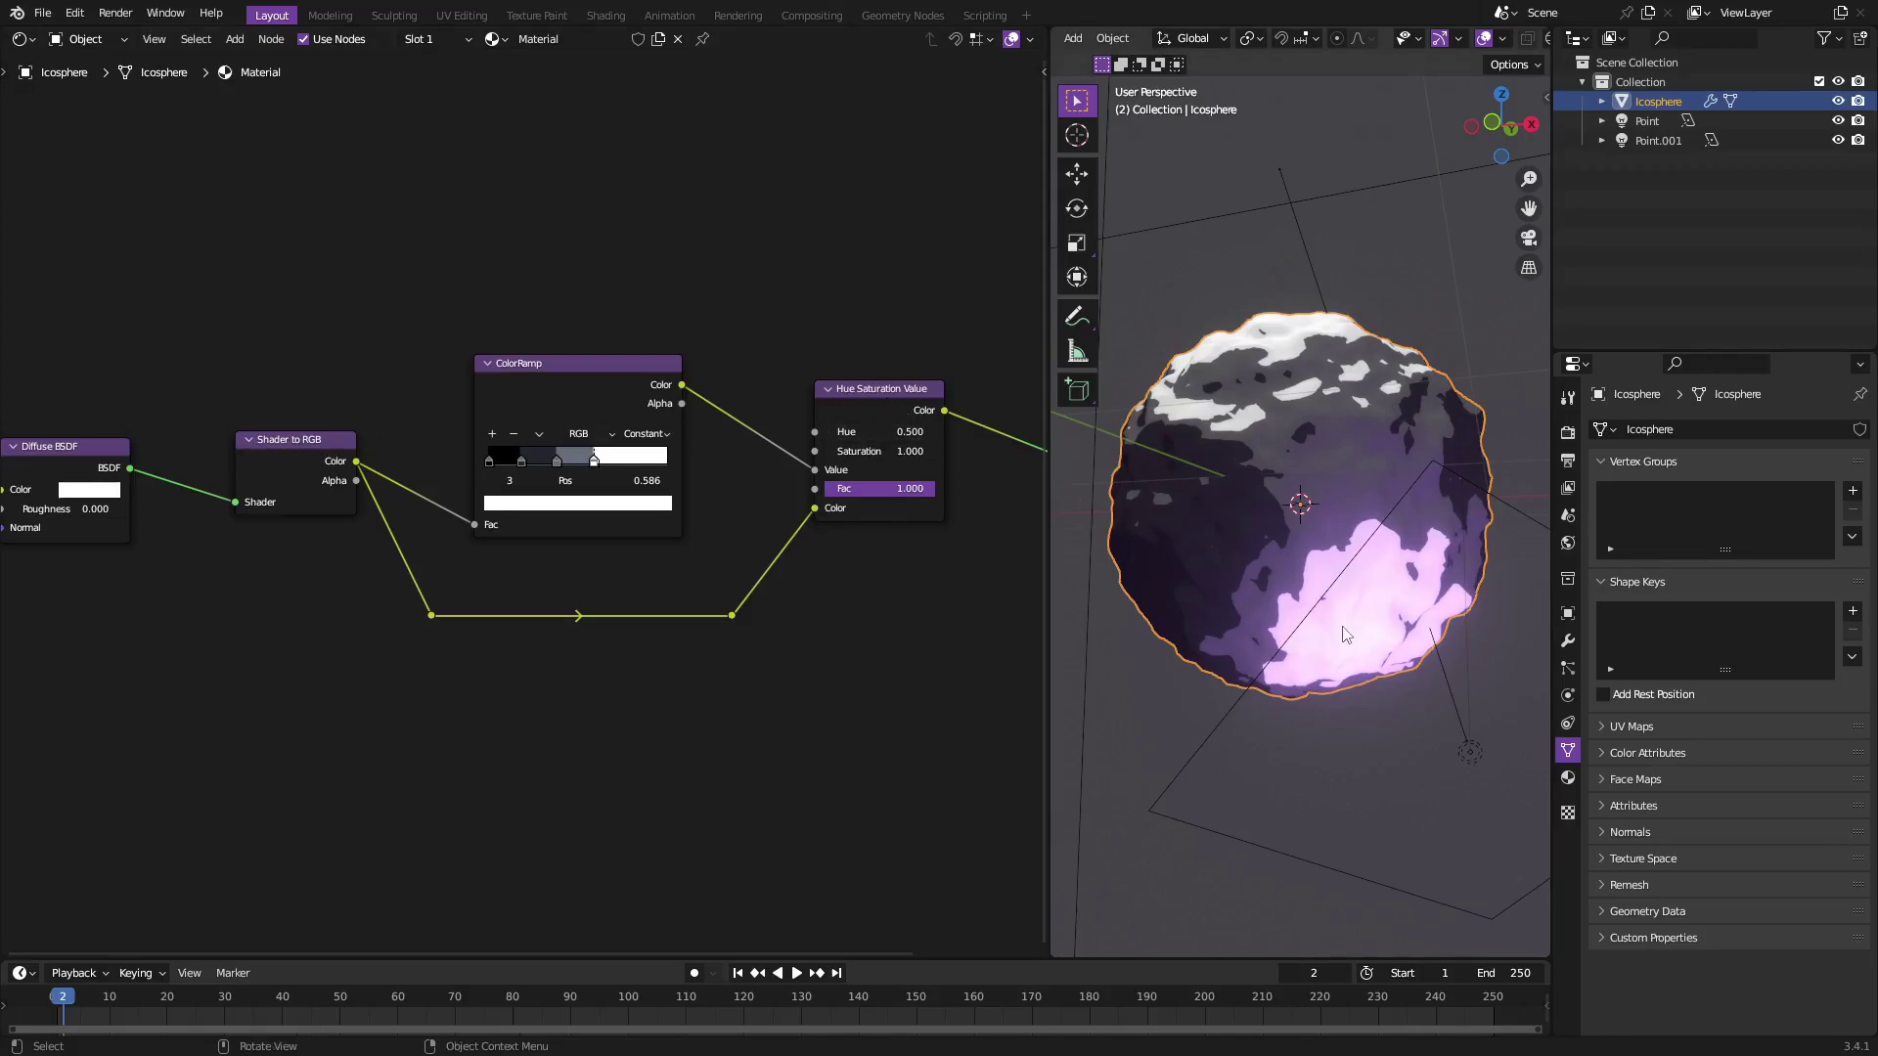
Change the colour of the purple area light beneath the planet to orange and clear the selection.
left_click(1472, 762)
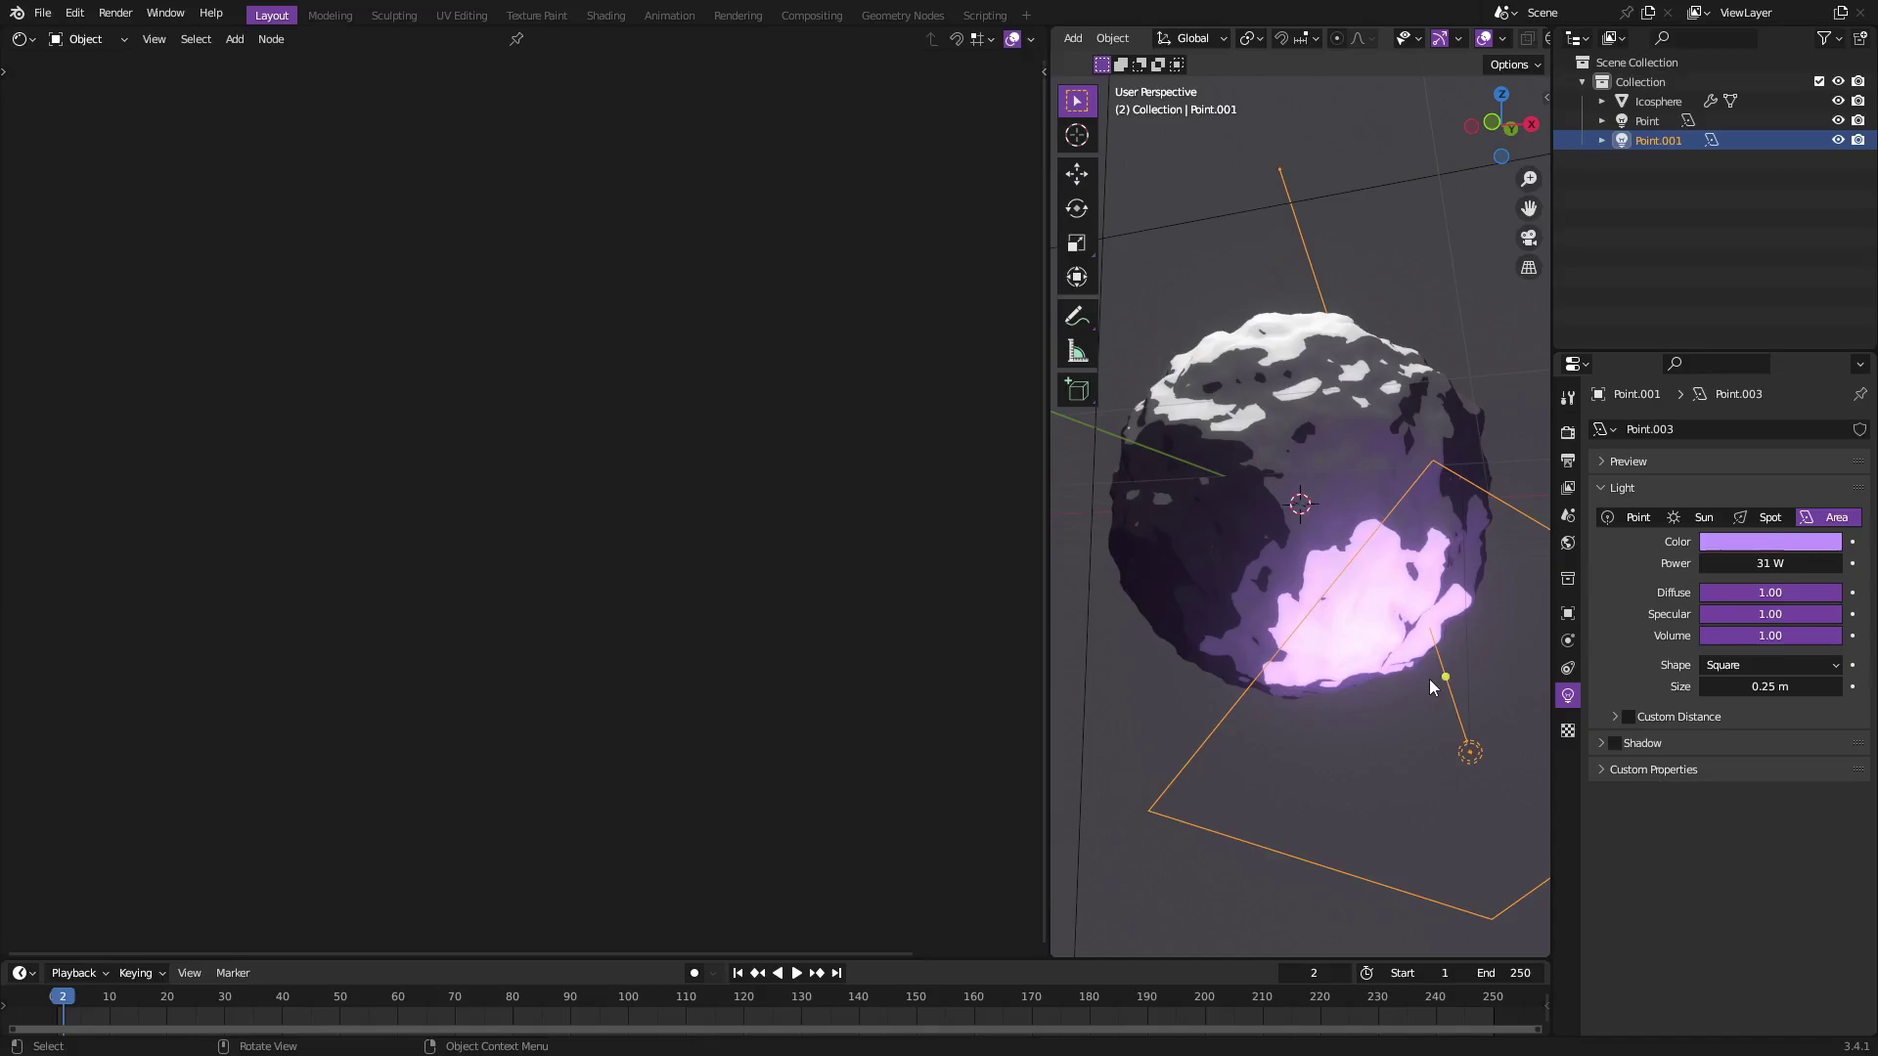
left_click(1770, 541)
mouse_move(1776, 380)
left_mouse_down()
mouse_move(1768, 301)
mouse_move(1697, 312)
mouse_move(1672, 364)
mouse_move(1699, 413)
left_mouse_up()
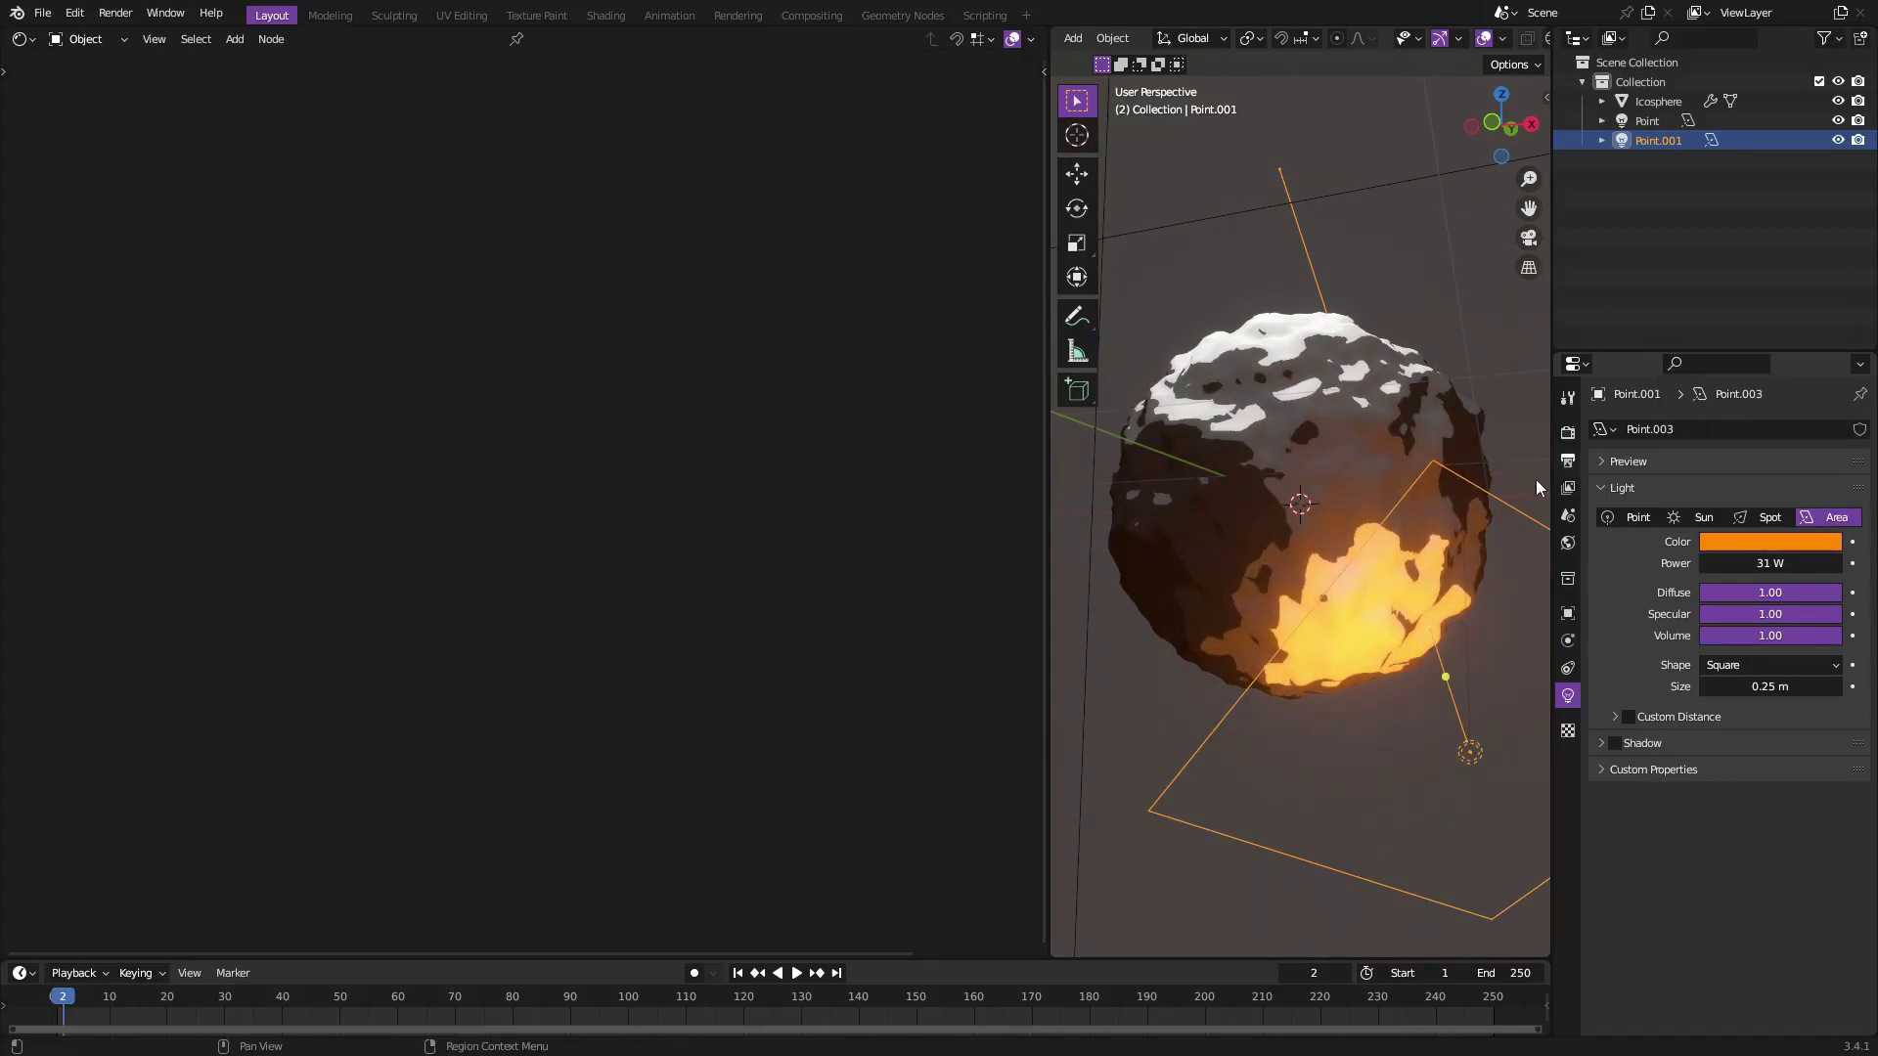
middle_click_drag(1536, 480, 1409, 670)
left_click(1439, 528)
middle_click_drag(1440, 526, 1404, 499)
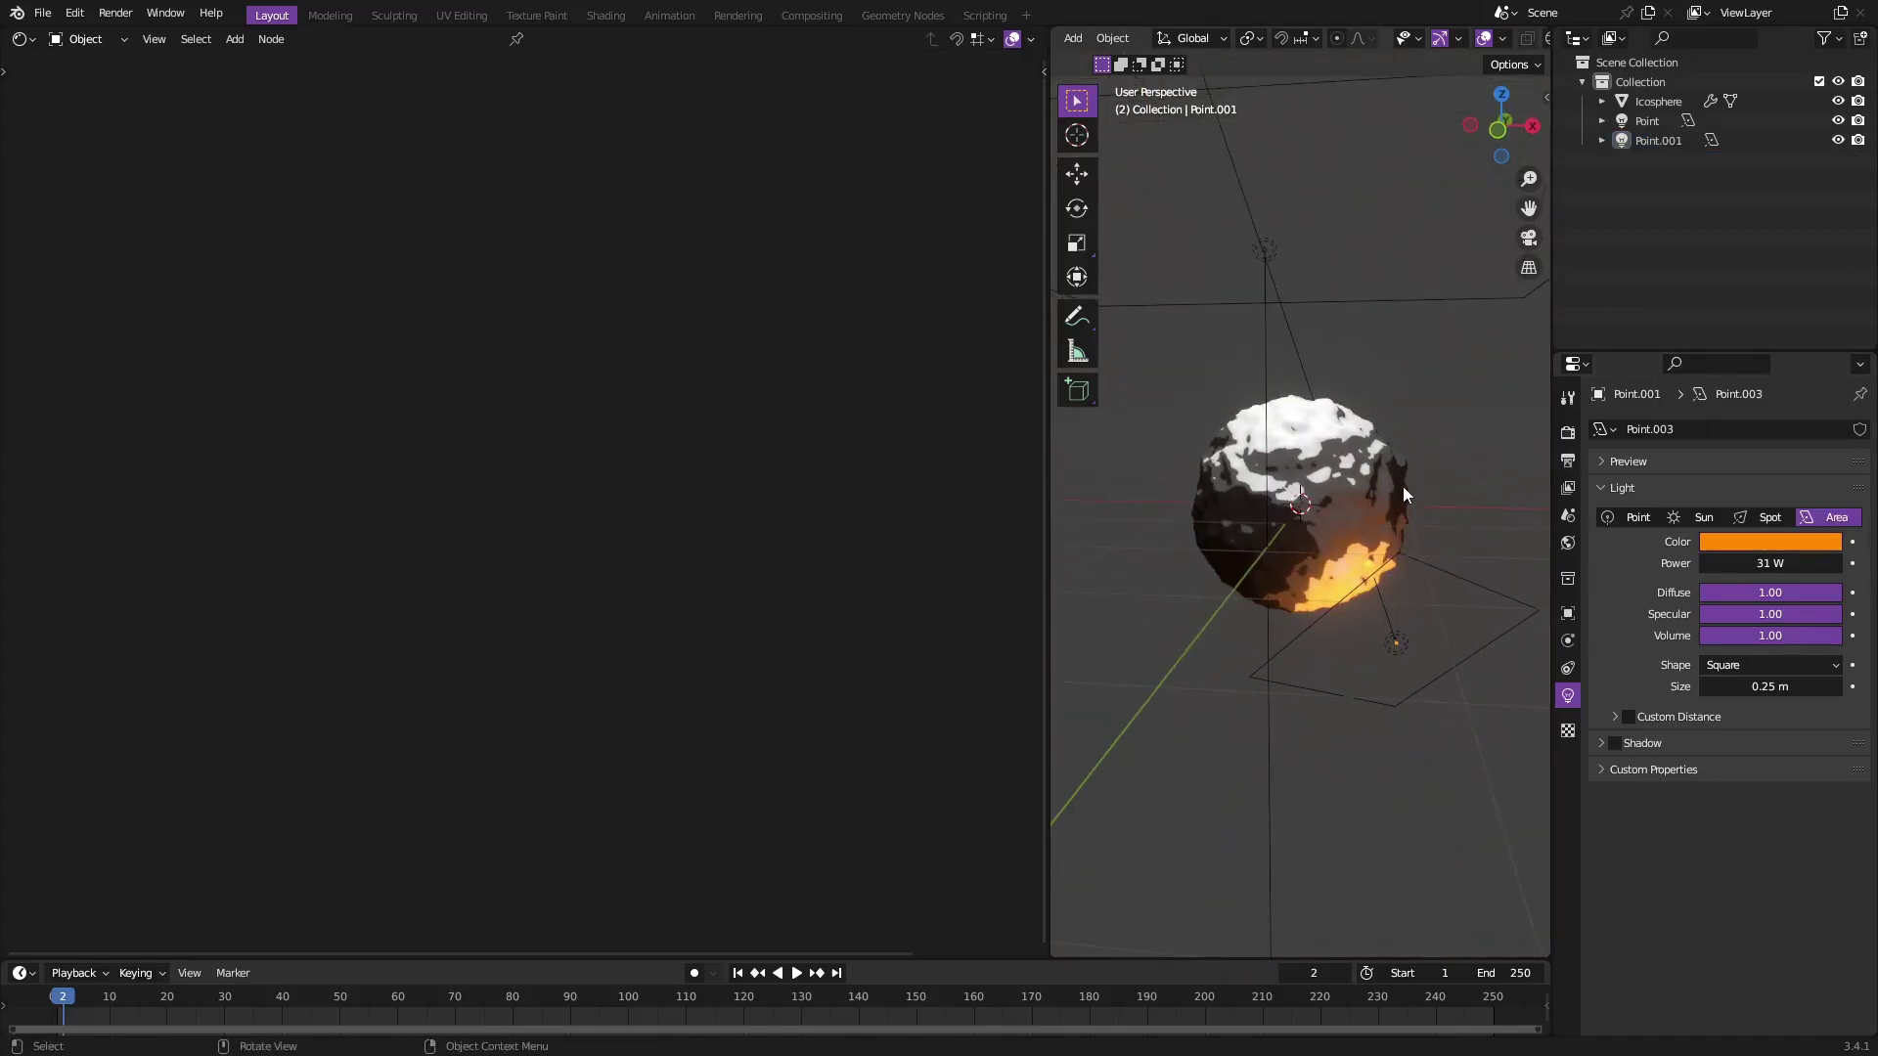
Lower the orange area light about 0.14 m along Z and set its power to 264.8 W.
left_click(1403, 657)
left_click_drag(1761, 564, 1858, 563)
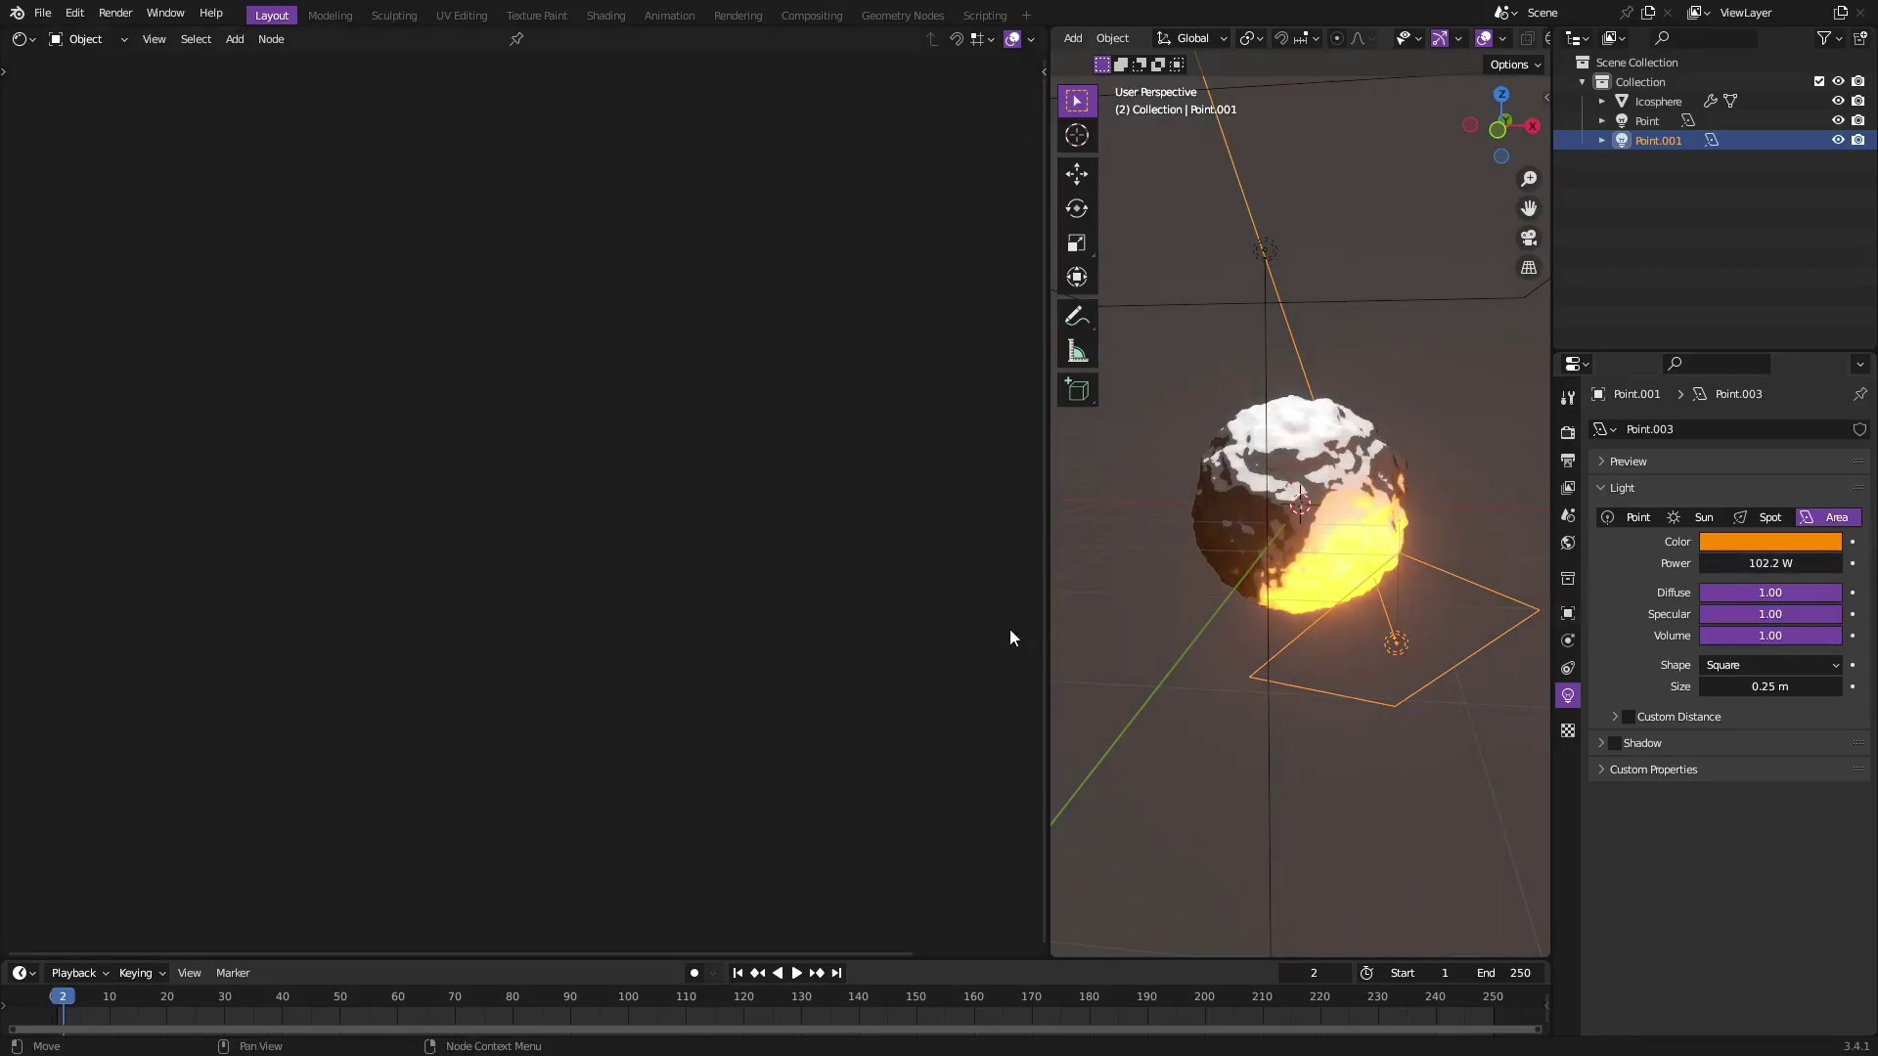
scroll(1261, 642, "down", 3)
key("g")
key("z")
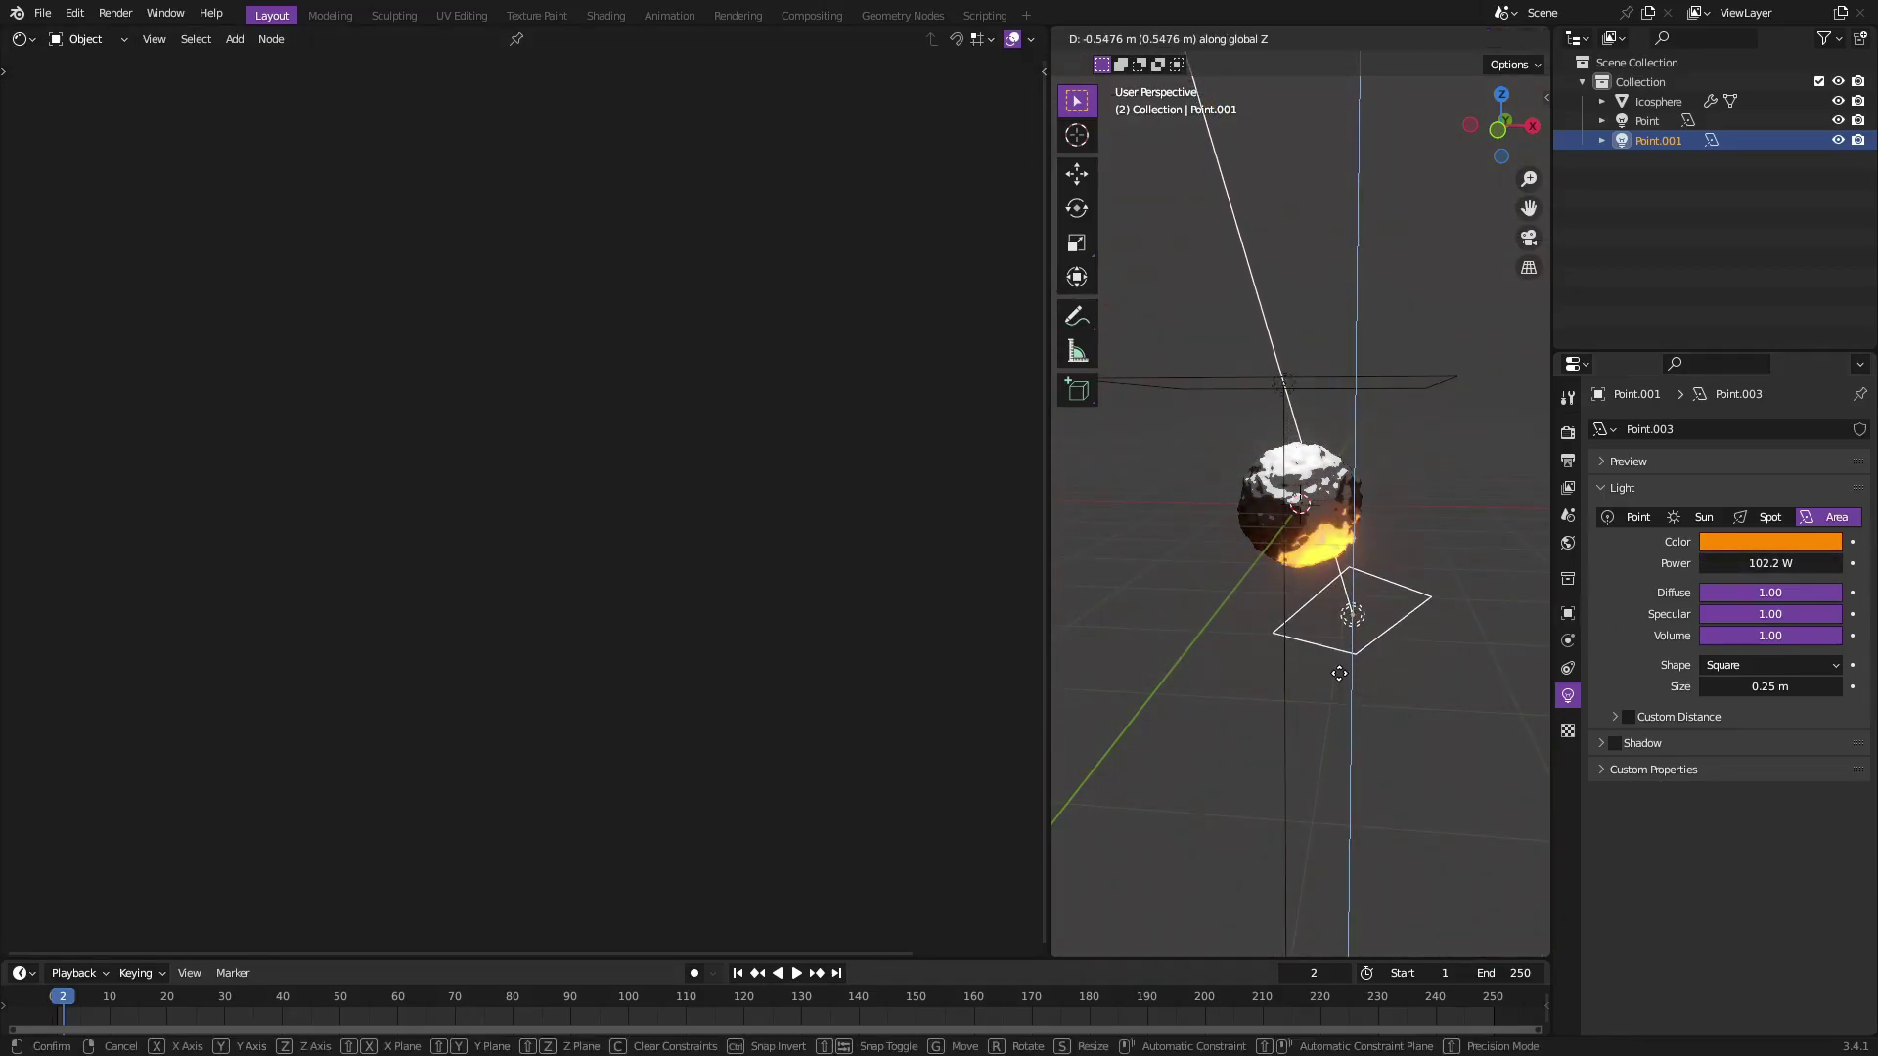
left_click(1339, 647)
left_click_drag(1723, 564, 1829, 564)
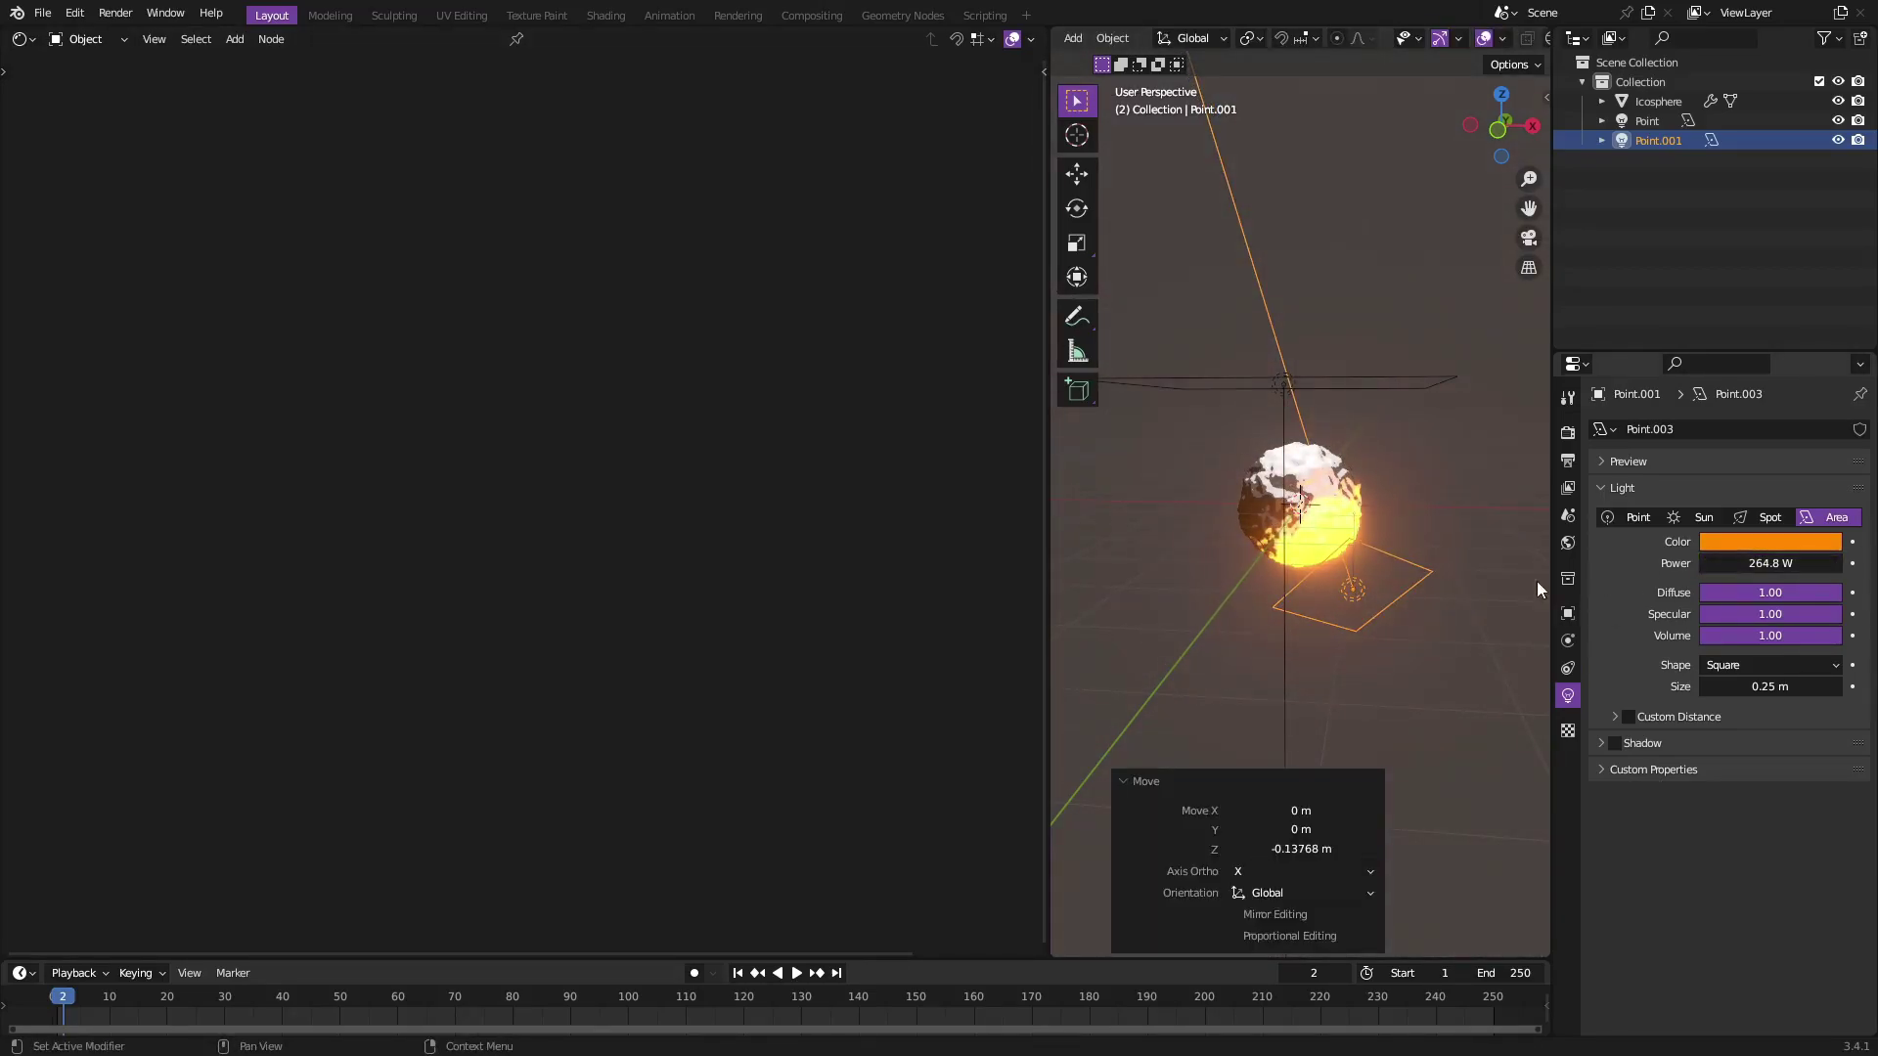
Adjust the position of the white area light above the planet and clear the selection.
scroll(1324, 583, "up", 4)
middle_click_drag(1324, 583, 1389, 511)
left_click(1441, 571)
key("g")
left_click(1342, 341)
left_click(1480, 513)
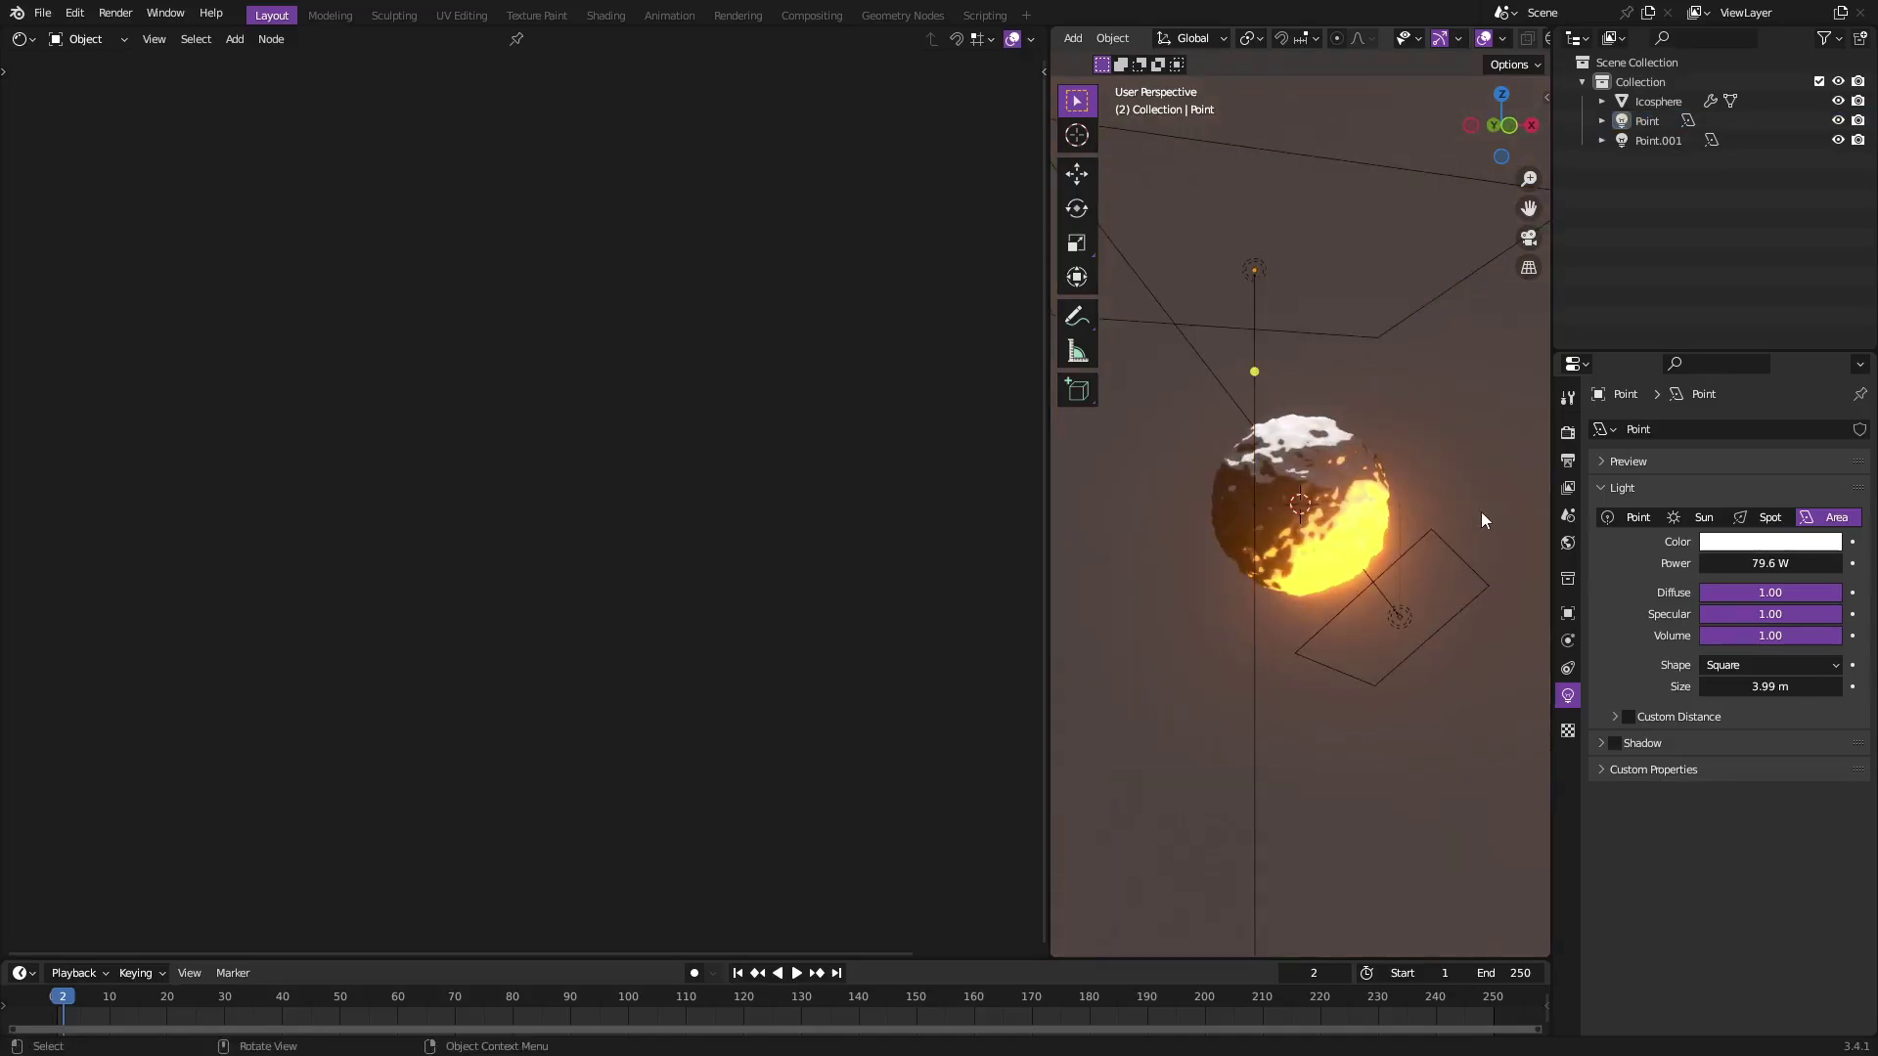